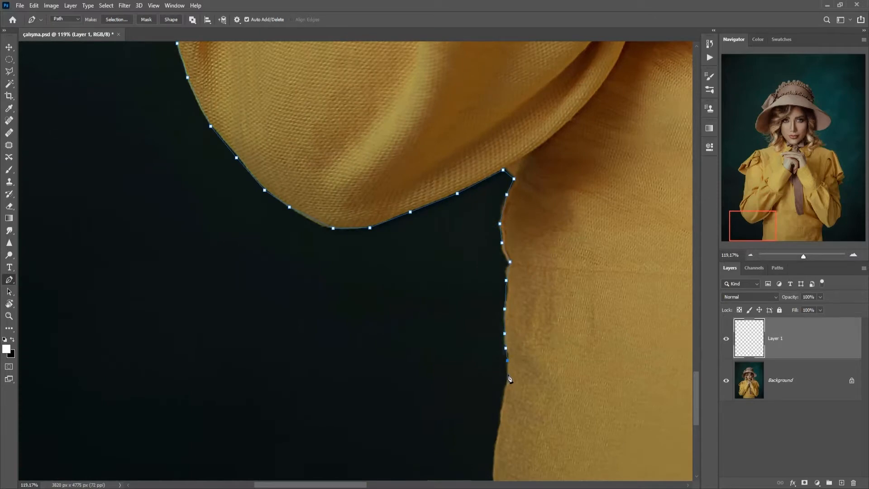
# Finish tracing the body path down the dress edge to the lower border of the image.
pyautogui.click(493, 477)
pyautogui.click(496, 484)
pyautogui.hotkey('ctrl', '0')
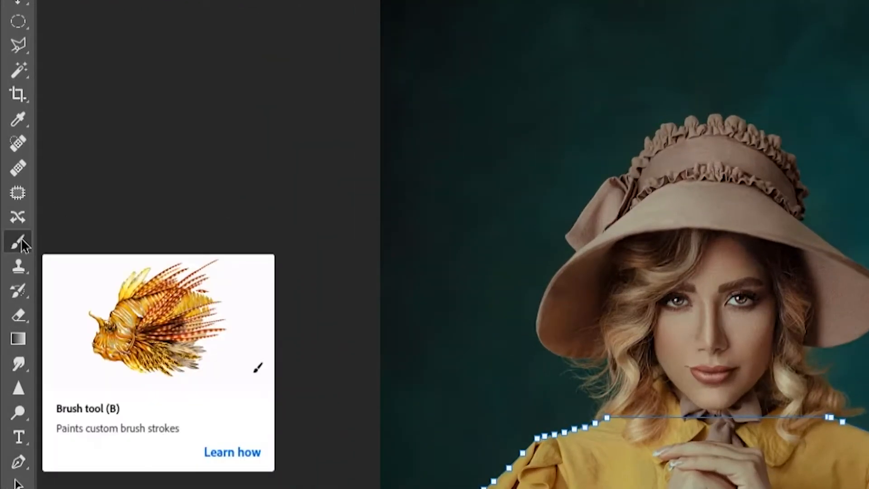
# Set up the Brush tool with the hard Sert Kenar preset at 20 px and 100% flow.
pyautogui.click(20, 243)
pyautogui.click(132, 40)
pyautogui.click(126, 303)
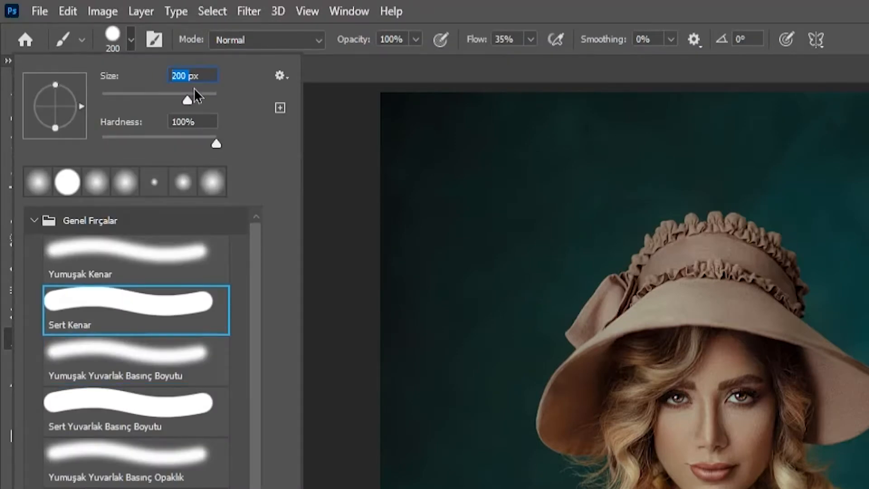
pyautogui.write('20')
pyautogui.press('Return')
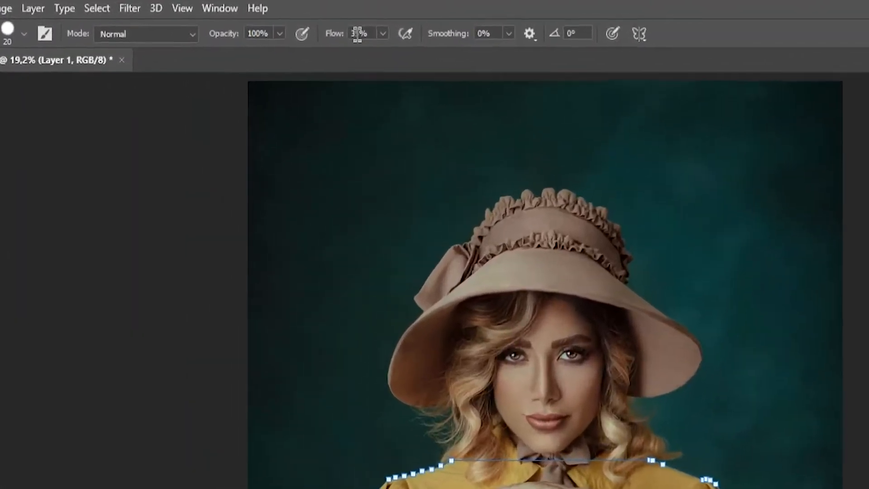
pyautogui.moveTo(250, 20); pyautogui.dragTo(244, 21)
pyautogui.write('2')
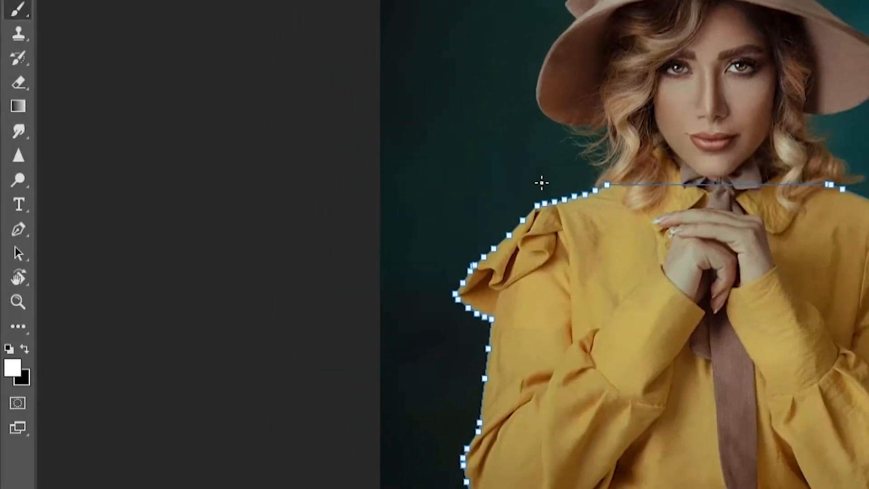
# Stroke the body path on Layer 1 with the white brush, without simulated pressure.
pyautogui.click(18, 230)
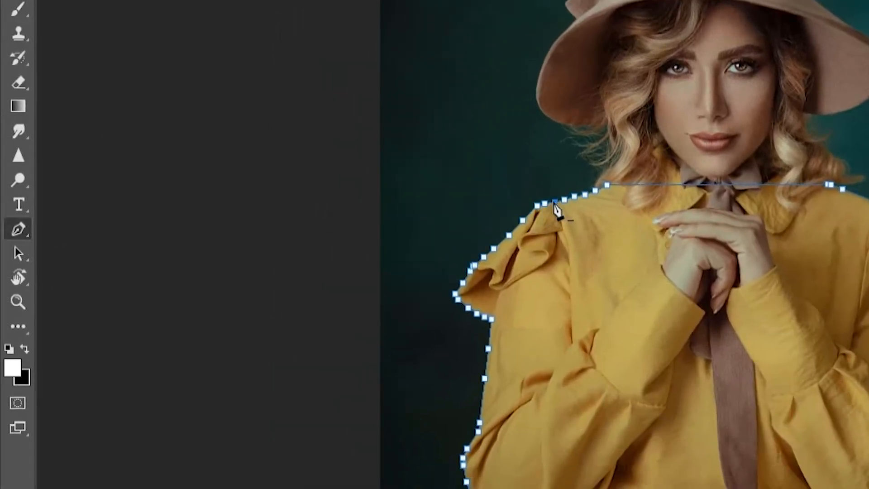
pyautogui.rightClick(557, 205)
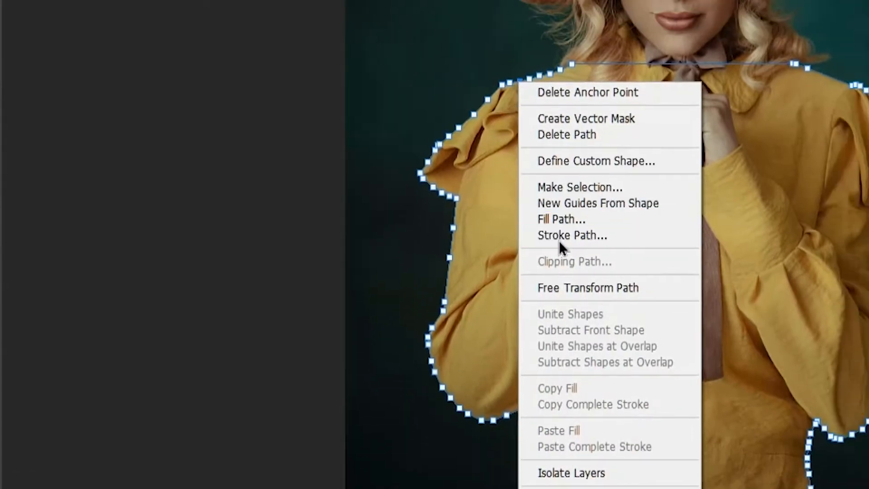
pyautogui.click(589, 244)
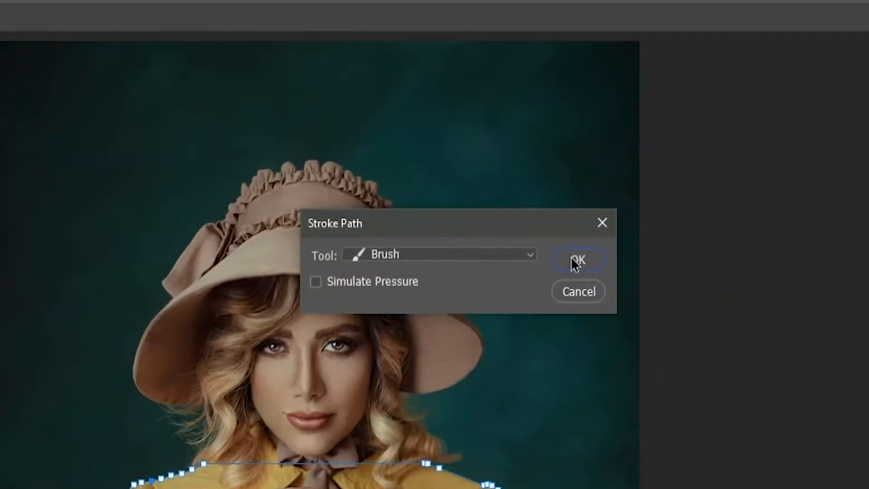
pyautogui.click(575, 261)
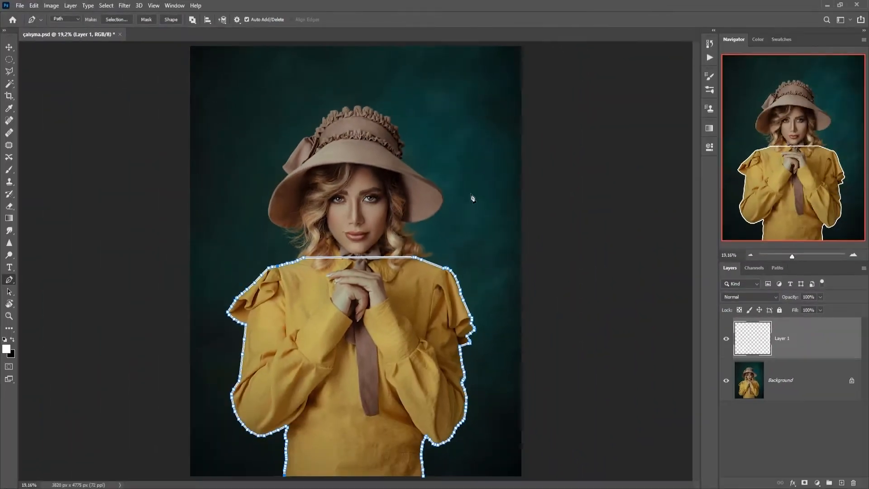
# Erase the straight white line across the neck and hair on Layer 1 with a hard round eraser.
pyautogui.scroll(8, 370, 262)
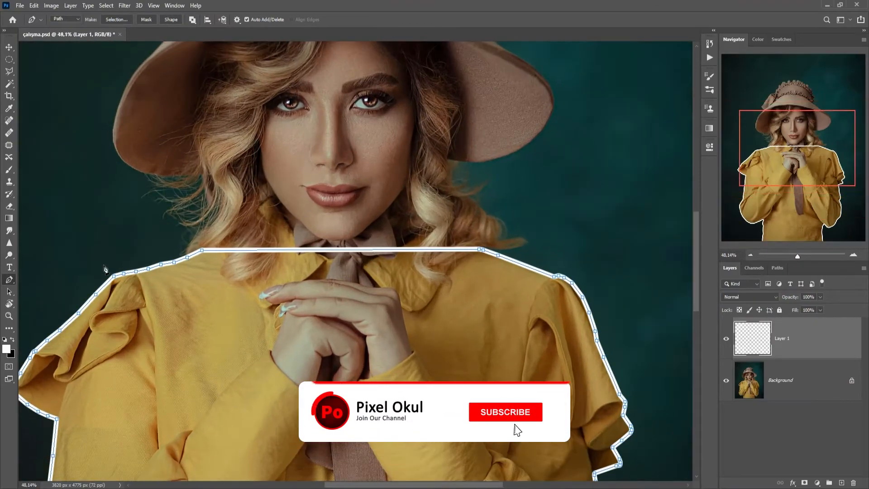
pyautogui.click(9, 207)
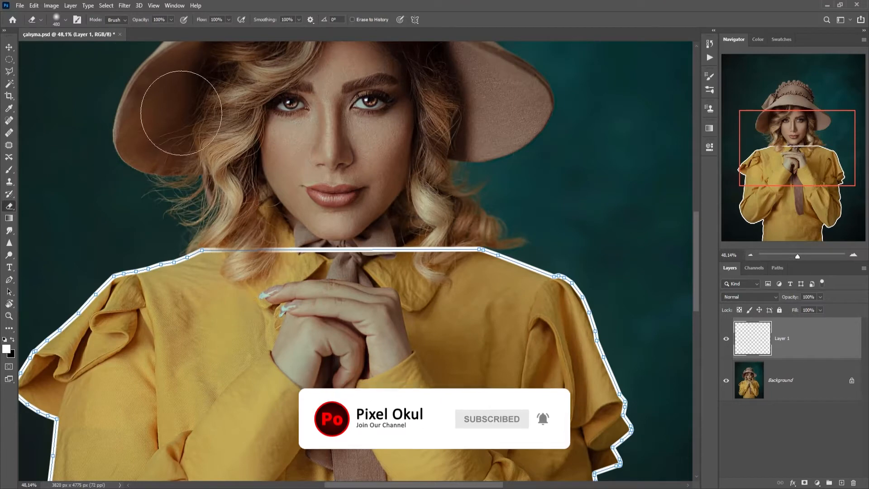
pyautogui.rightClick(273, 169)
pyautogui.click(330, 286)
pyautogui.click(478, 363)
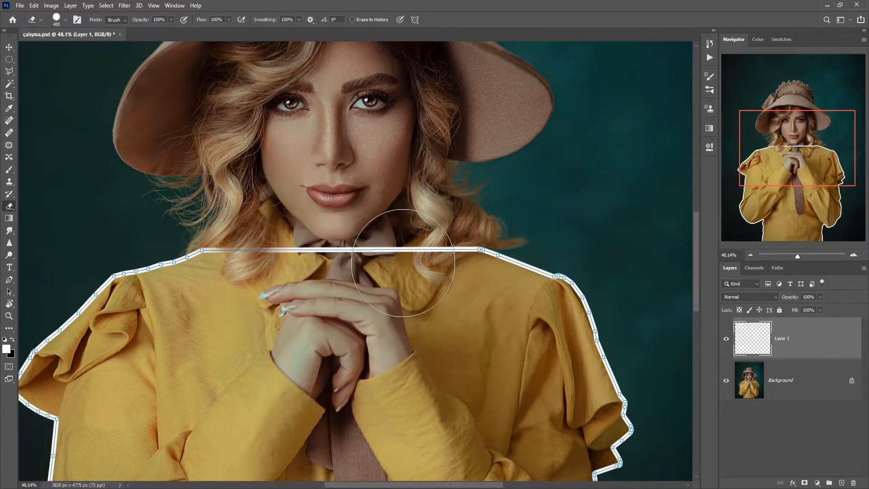
pyautogui.moveTo(403, 262)
pyautogui.mouseDown()
pyautogui.moveTo(430, 246)
pyautogui.moveTo(417, 229)
pyautogui.moveTo(382, 246)
pyautogui.moveTo(208, 249)
pyautogui.mouseUp()
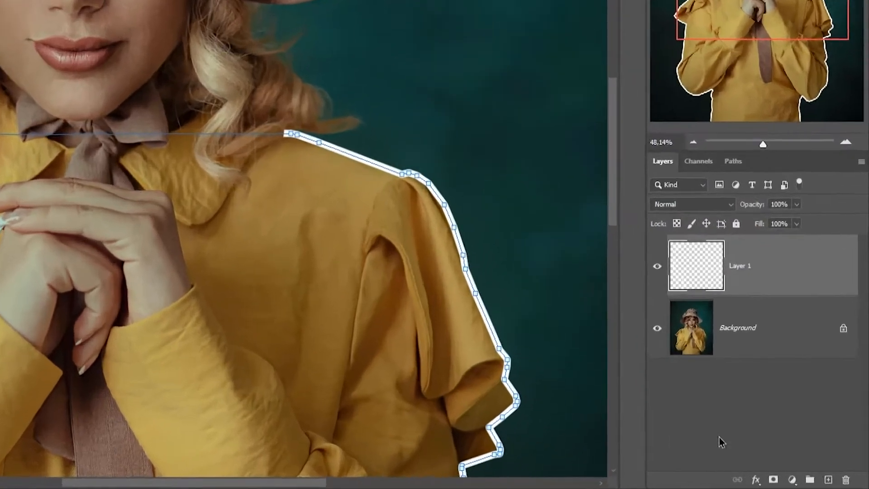
# Add a new layer above Layer 1 and set up a larger soft Yumuşak Kenar brush.
pyautogui.click(829, 479)
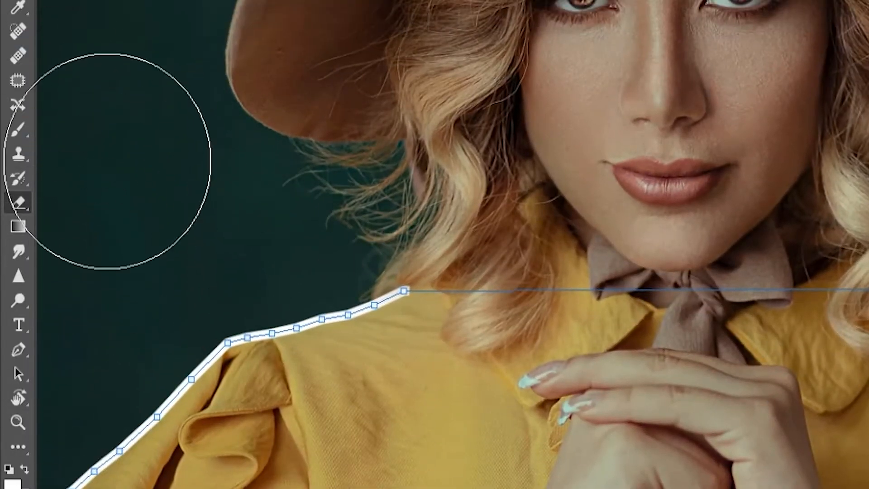
pyautogui.click(18, 130)
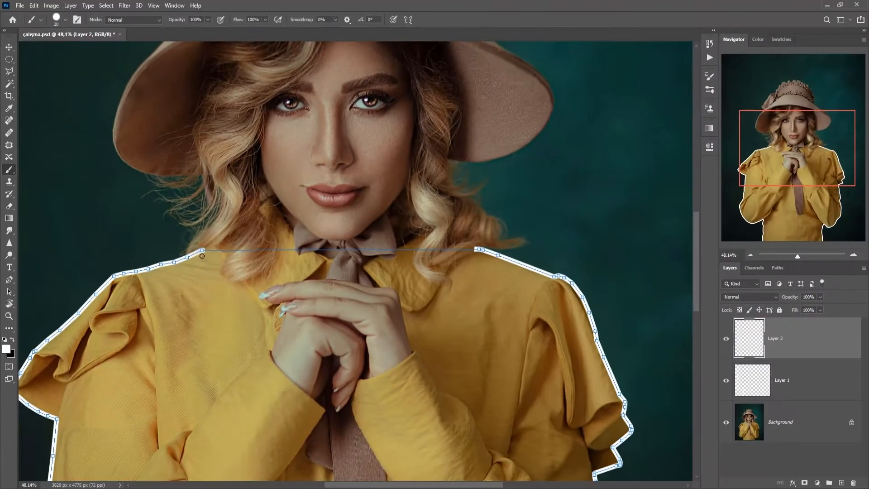
pyautogui.rightClick(381, 315)
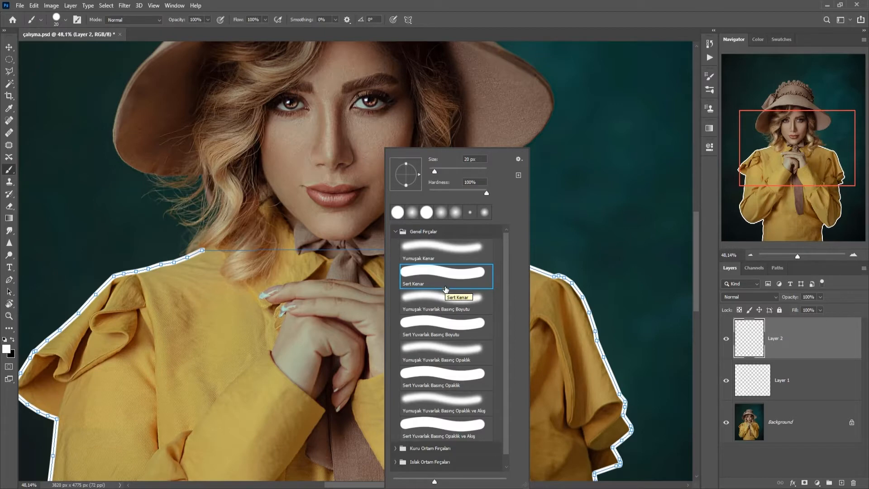
pyautogui.click(427, 246)
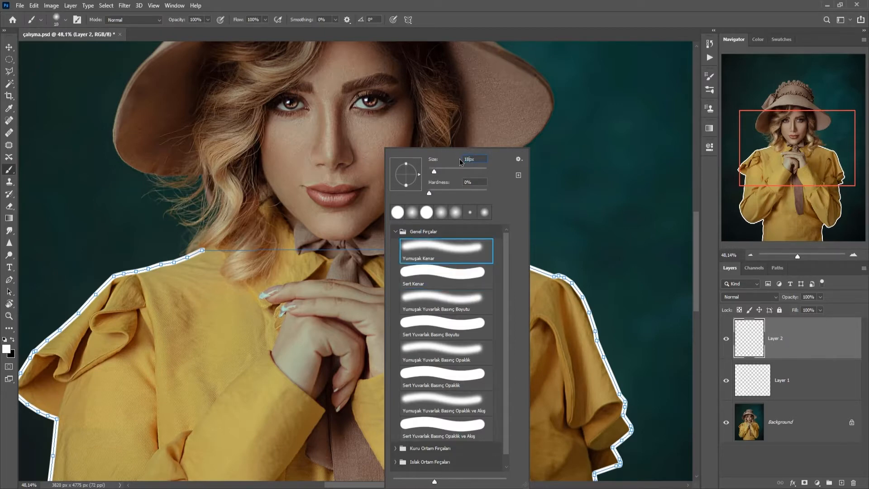
pyautogui.press('Return')
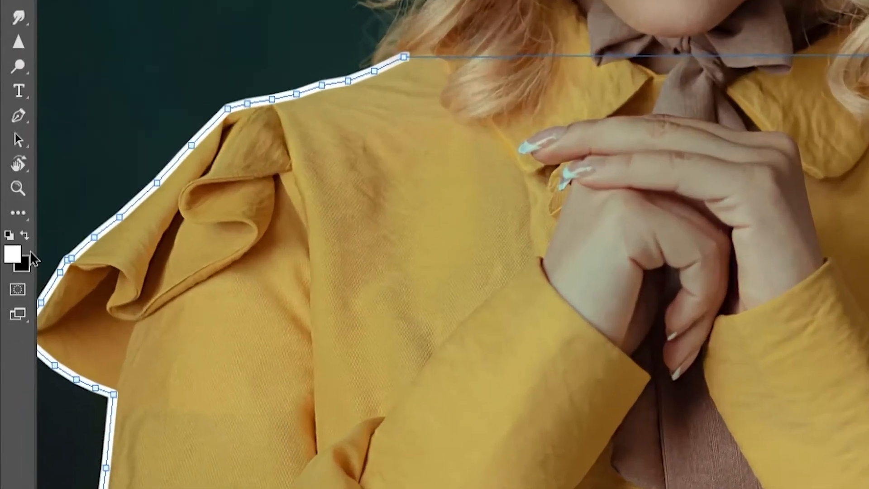
# Sample the dress colour for the foreground and intensify it to the yellow e5b700.
pyautogui.click(6, 349)
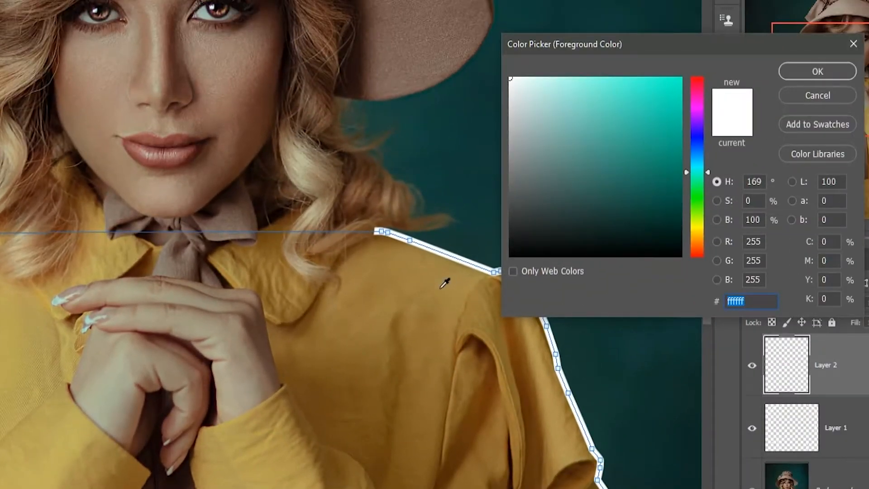
pyautogui.click(339, 282)
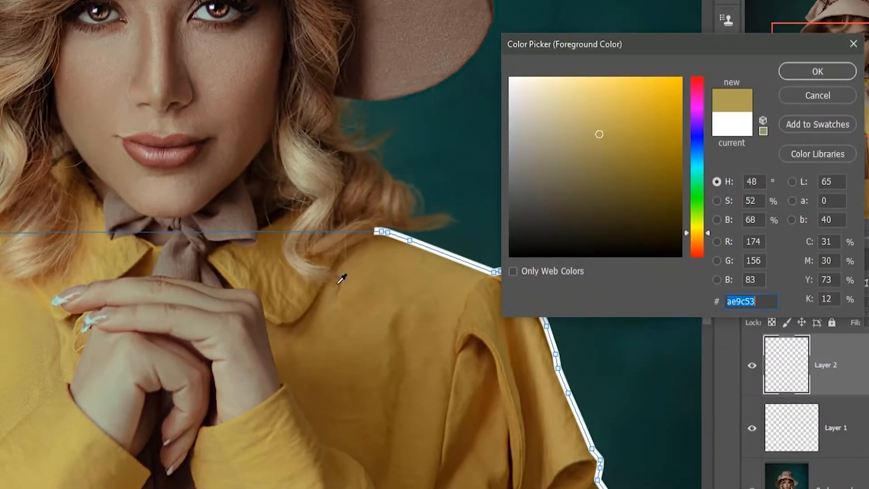
pyautogui.moveTo(639, 124)
pyautogui.mouseDown()
pyautogui.moveTo(658, 88)
pyautogui.moveTo(666, 100)
pyautogui.moveTo(683, 96)
pyautogui.mouseUp()
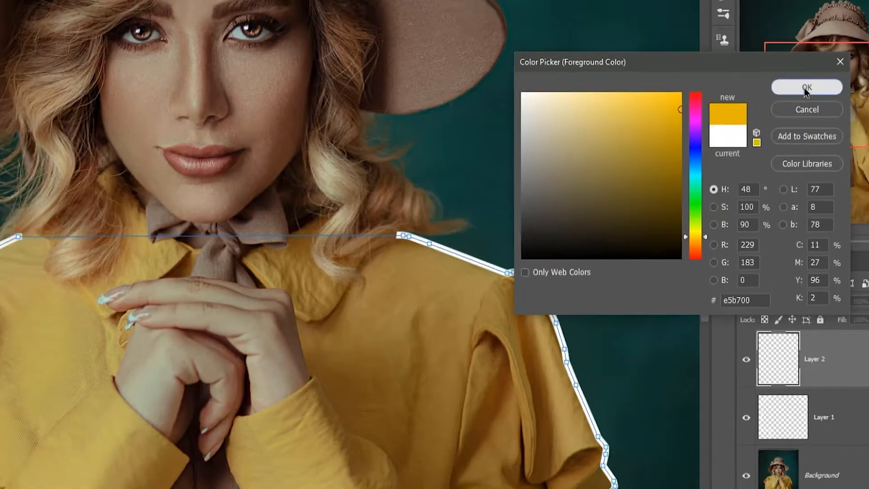
pyautogui.click(798, 72)
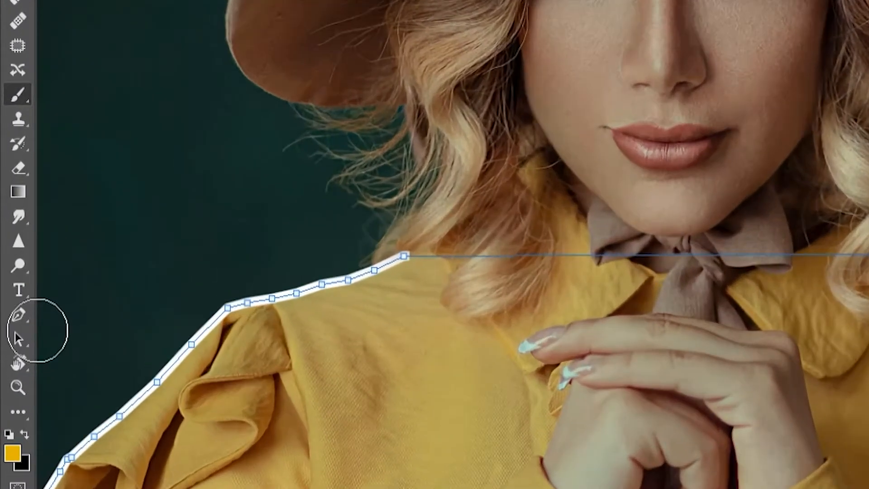
# Try stroking the body path on Layer 2 with the soft yellow brush, and undo the stroke.
pyautogui.press('p')
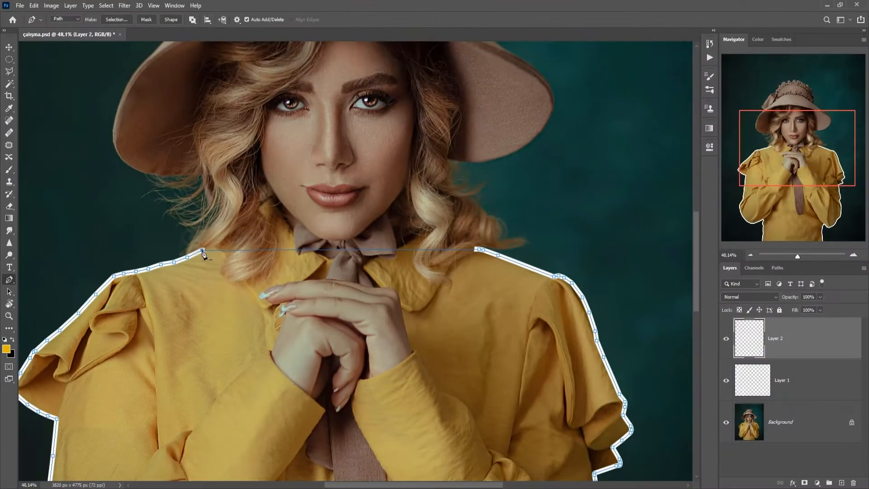
pyautogui.rightClick(203, 254)
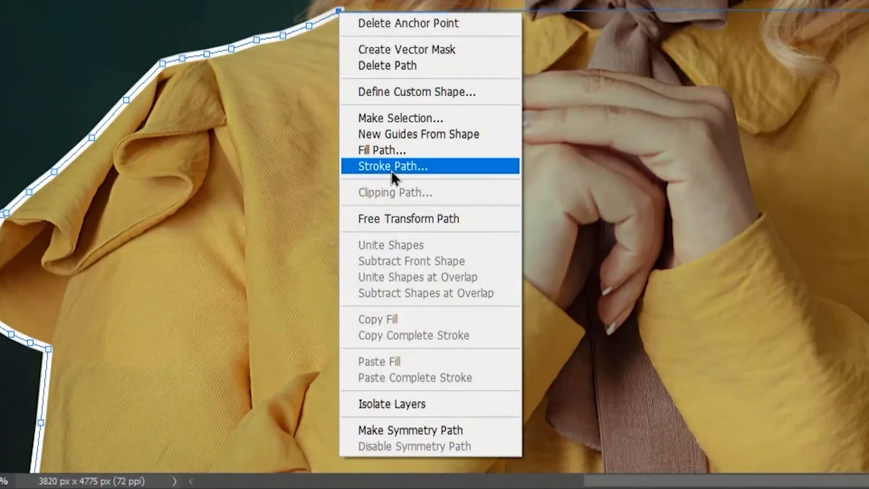
pyautogui.click(408, 165)
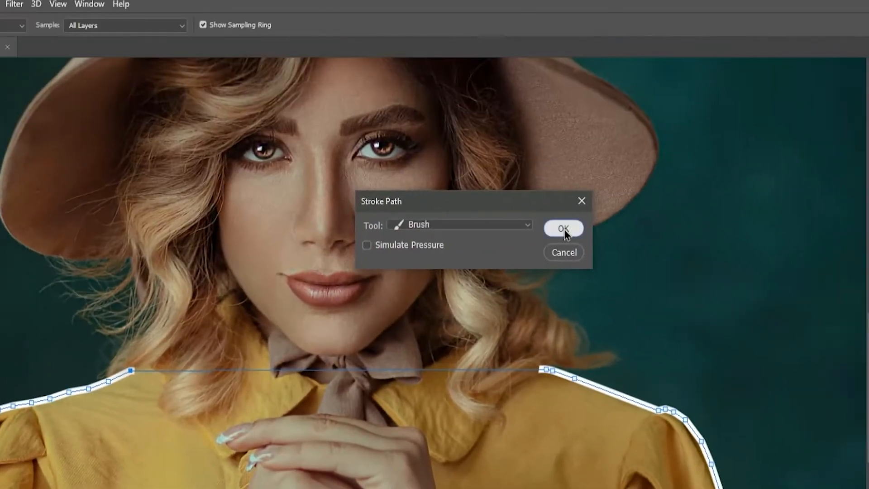
pyautogui.click(564, 229)
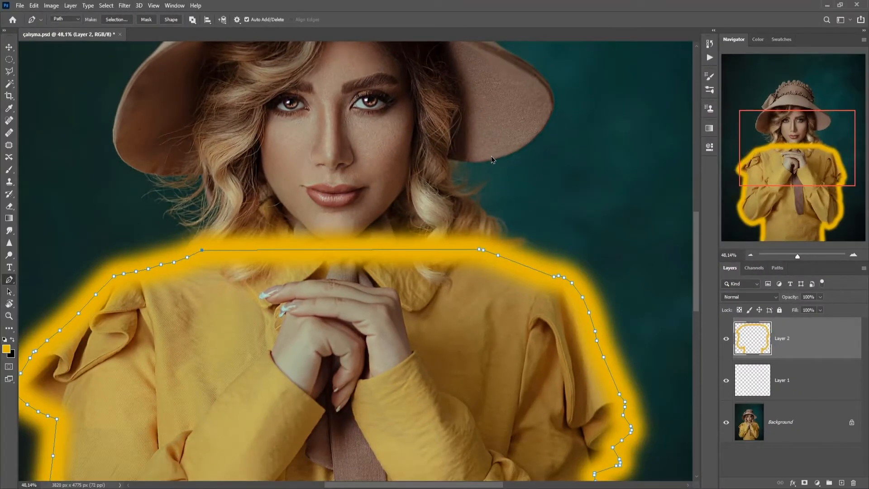
pyautogui.hotkey('ctrl', 'z')
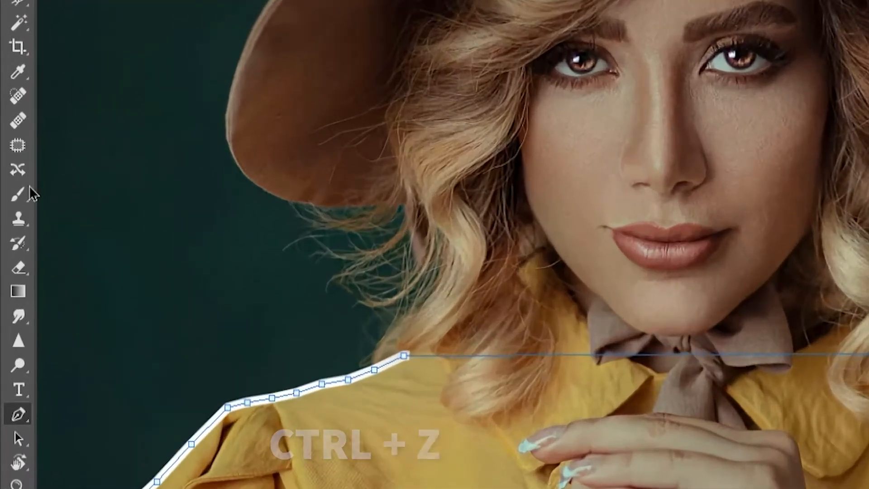
# Lower the brush flow and stroke the body path on Layer 2 with the soft yellow brush.
pyautogui.click(18, 195)
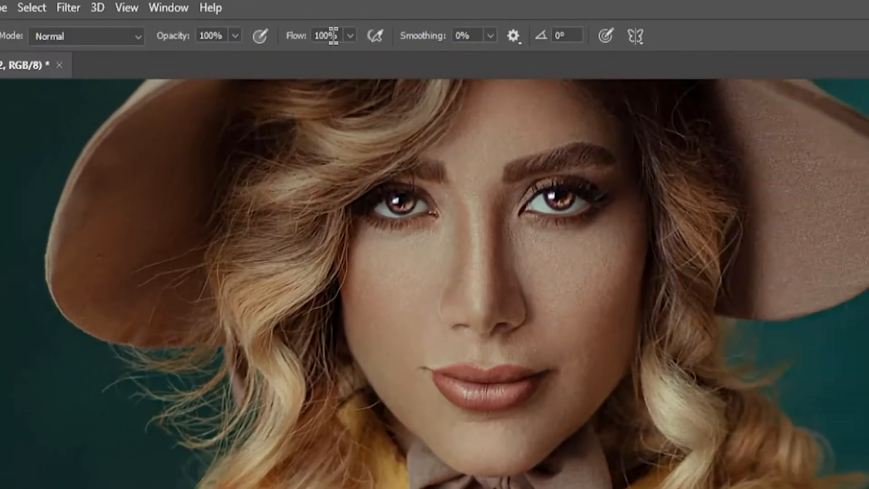
pyautogui.click(296, 37)
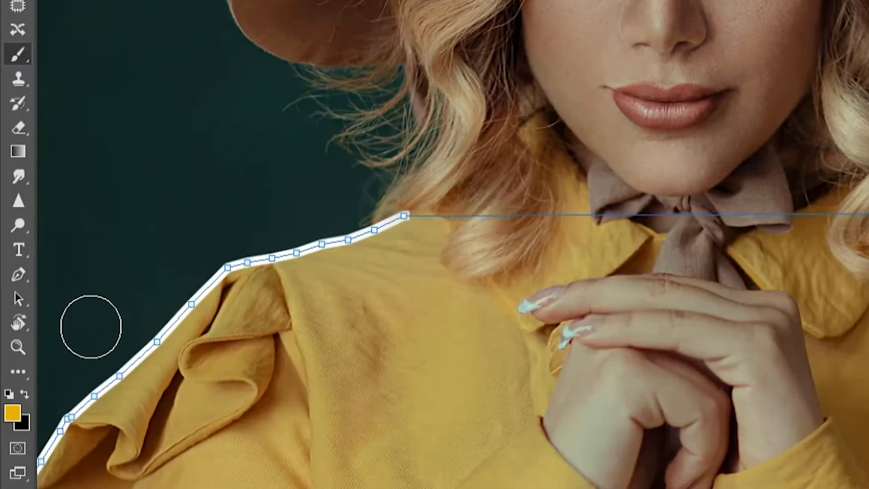
pyautogui.click(18, 275)
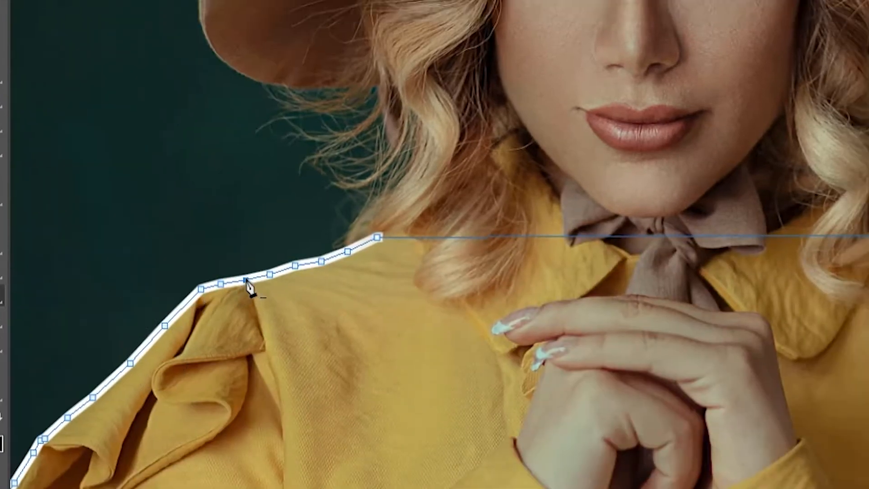
pyautogui.rightClick(272, 258)
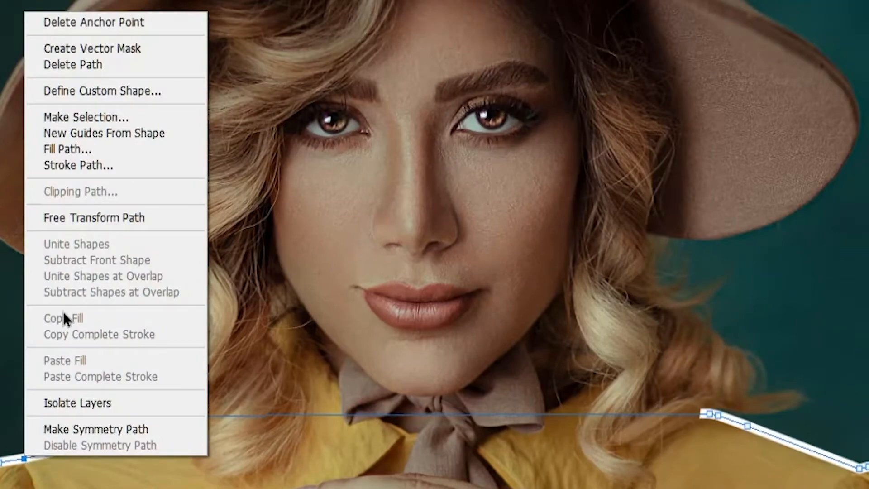
pyautogui.click(75, 165)
pyautogui.click(734, 227)
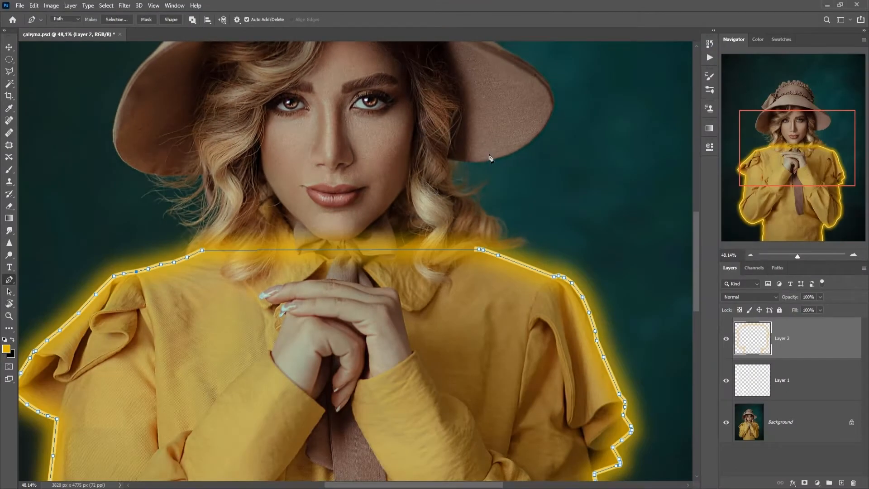
# Erase the yellow glow across the neck and hair on Layer 2, and add a new layer above it.
pyautogui.scroll(-8, 466, 213)
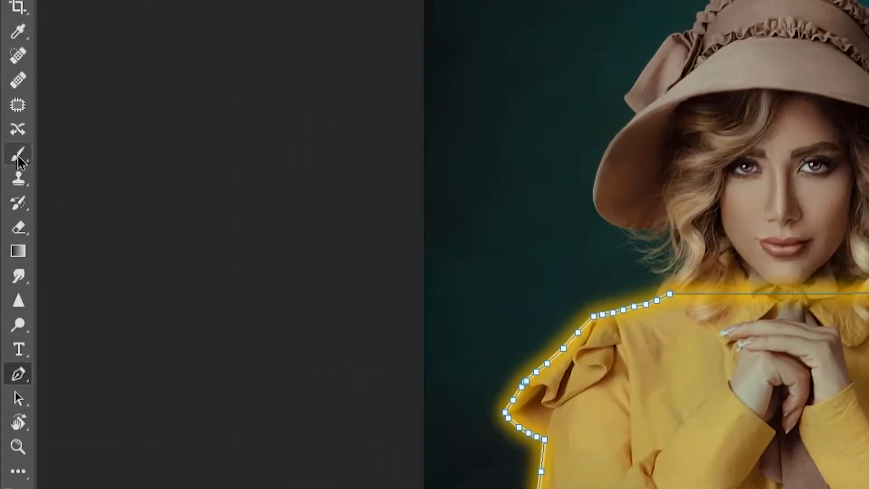
pyautogui.click(18, 227)
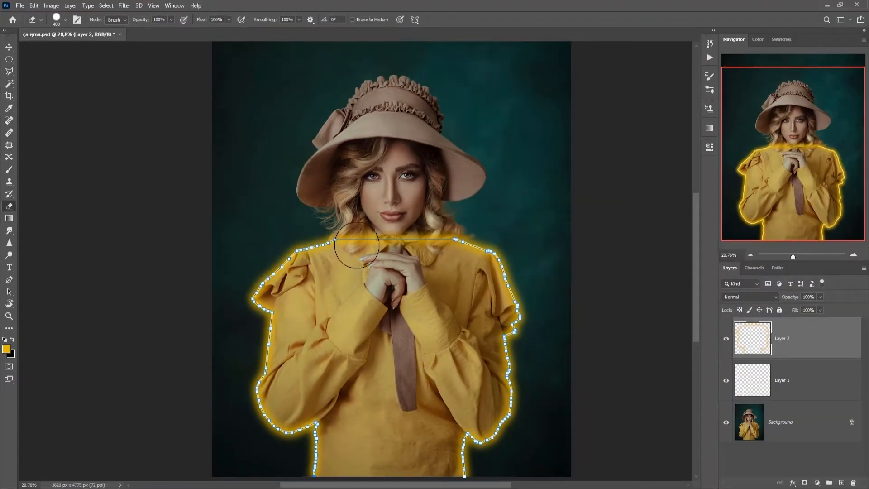
pyautogui.moveTo(356, 245); pyautogui.dragTo(429, 237)
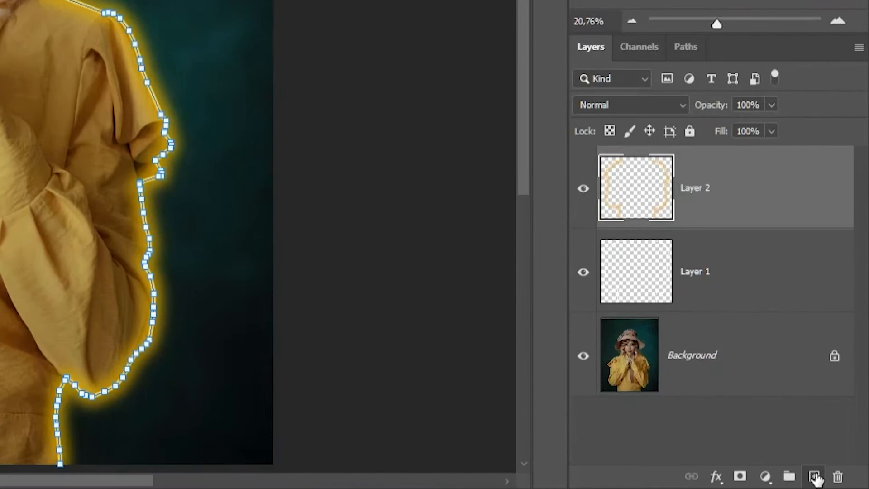
pyautogui.click(842, 483)
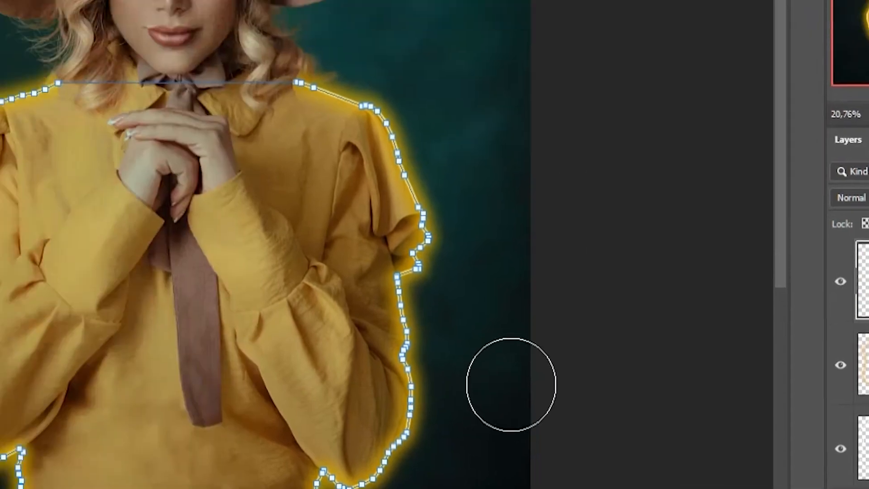
# Activate the Brush tool and set the soft yellow brush's size to 400 px.
pyautogui.click(18, 163)
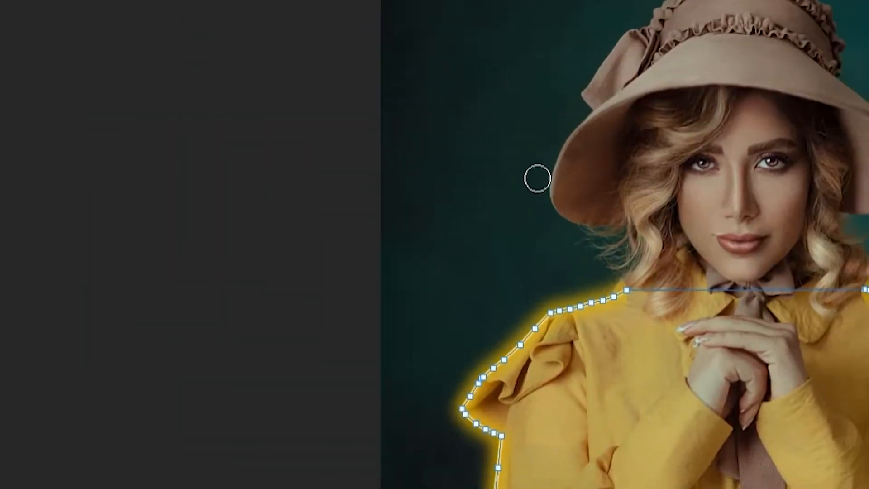
pyautogui.rightClick(581, 188)
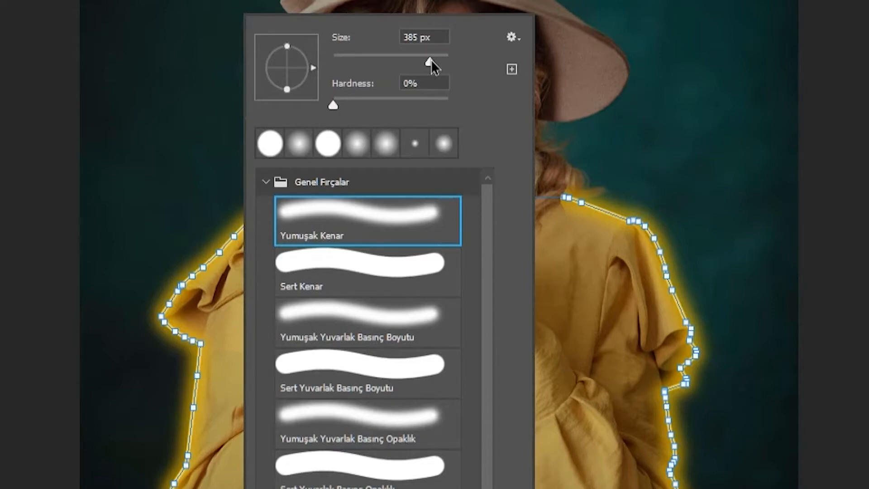
pyautogui.moveTo(421, 36); pyautogui.dragTo(384, 38)
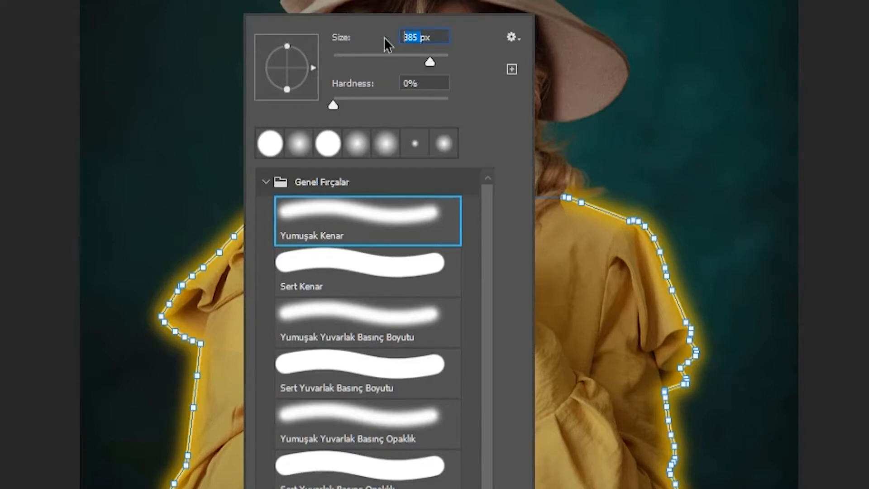
pyautogui.write('400')
pyautogui.press('Return')
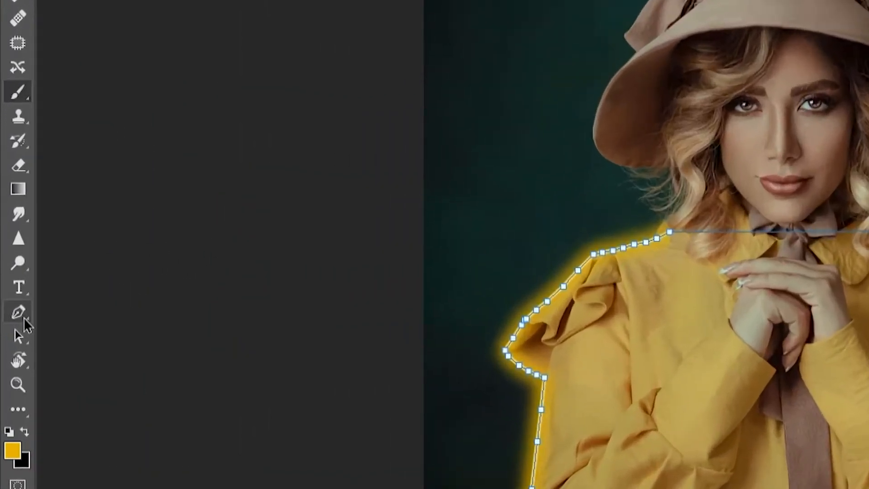
# Stroke the body path on Layer 3 with the yellow brush, without simulated pressure, and erase the glow across the neck and hair.
pyautogui.click(23, 322)
pyautogui.rightClick(333, 63)
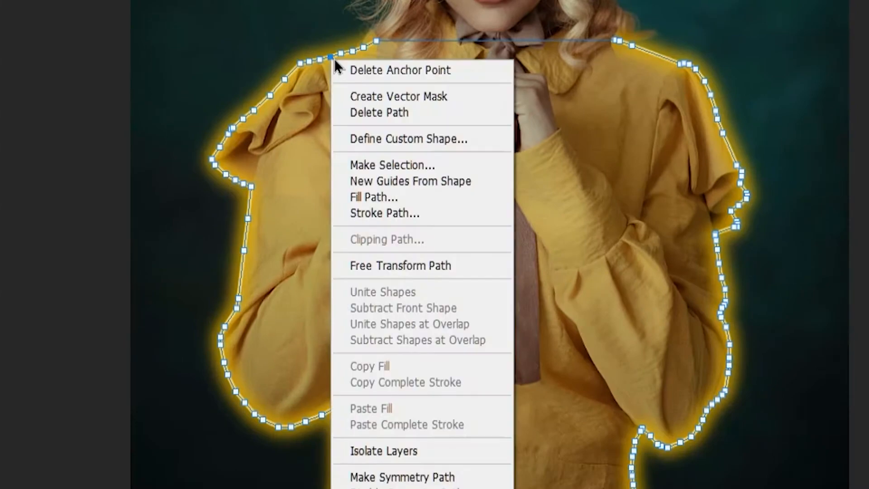
pyautogui.click(376, 212)
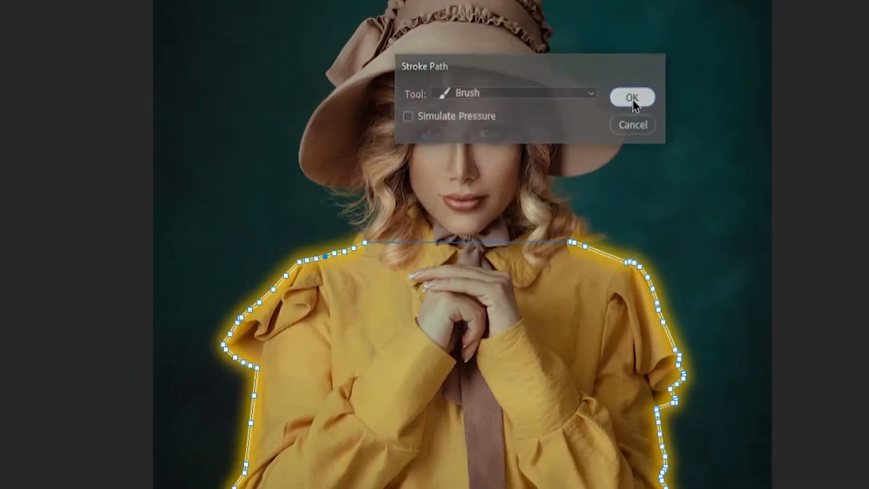
pyautogui.click(688, 76)
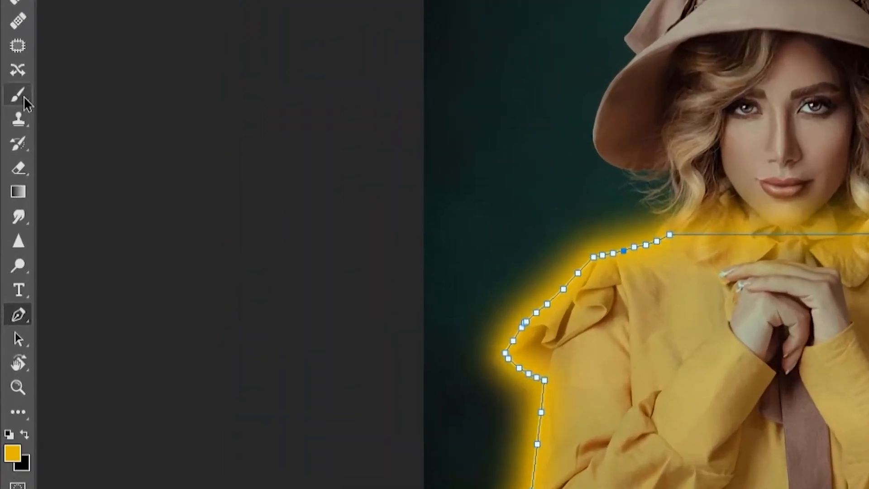
pyautogui.click(9, 169)
pyautogui.click(20, 170)
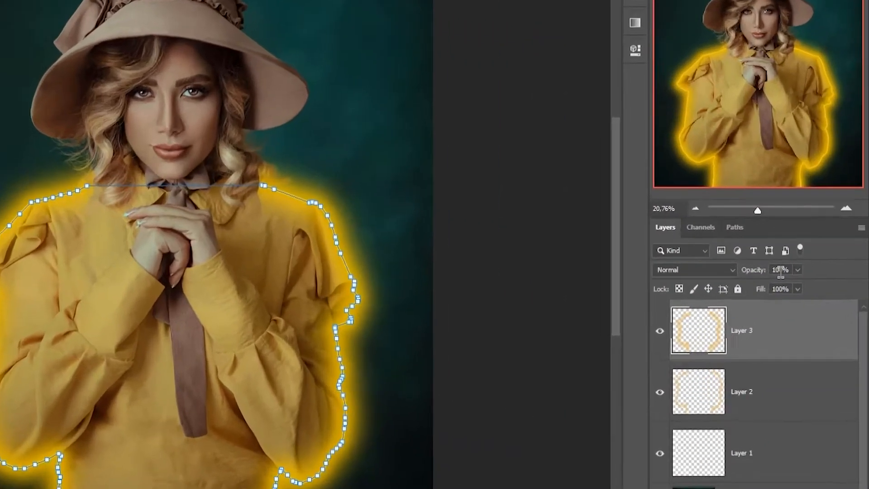
# Set the opacity of Layer 3 to 35% and of Layer 2 to 80%.
pyautogui.click(796, 302)
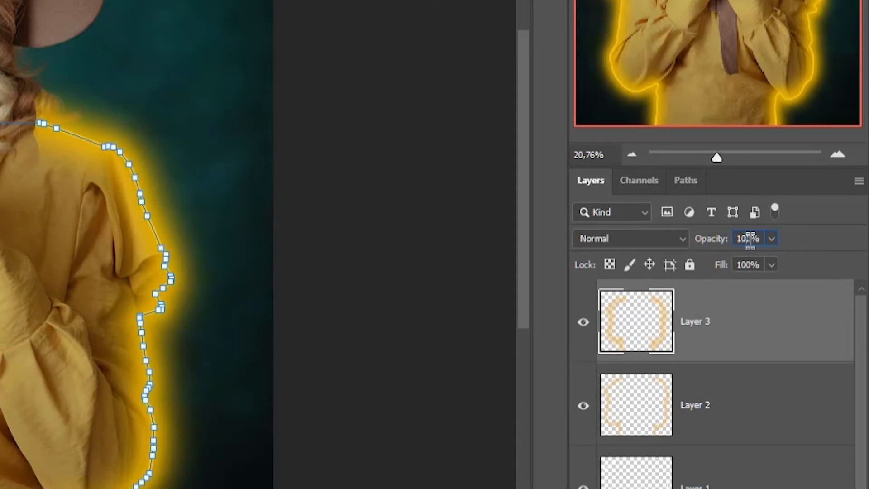
pyautogui.click(715, 237)
pyautogui.write('35')
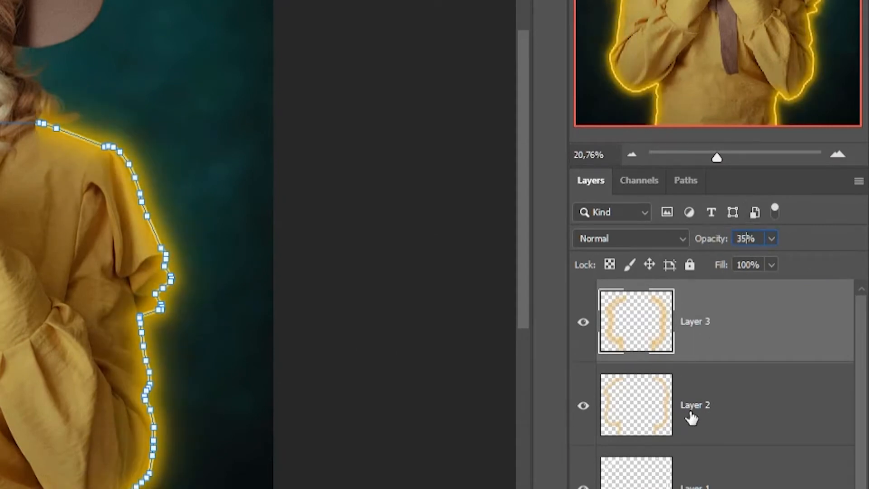
pyautogui.click(709, 406)
pyautogui.click(701, 244)
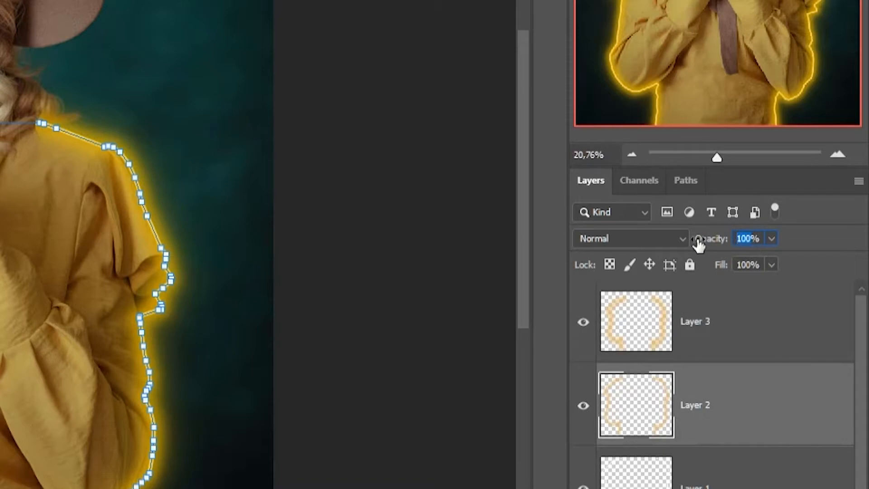
pyautogui.write('80')
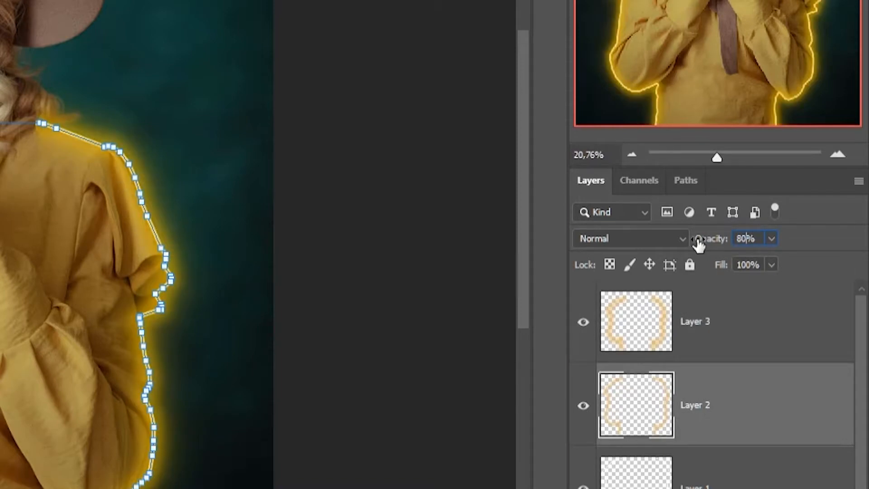
# Add a new layer above Layer 3 and set the soft yellow brush's size to 750 px.
pyautogui.click(697, 328)
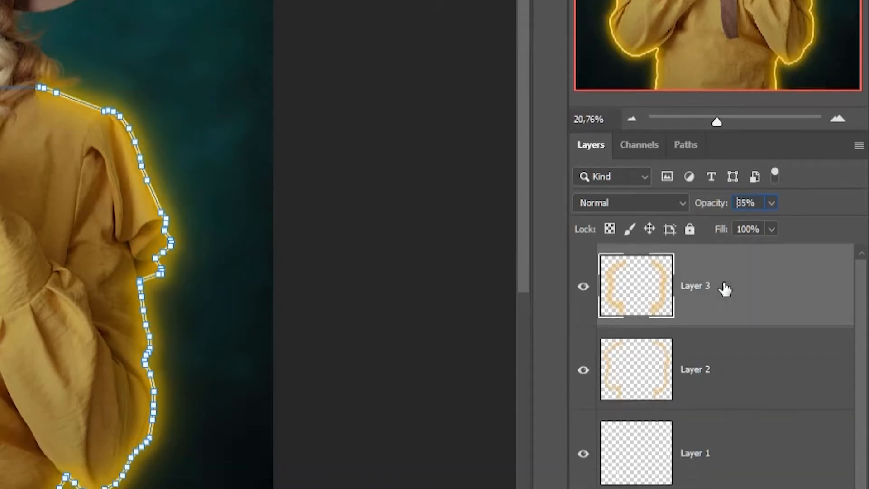
pyautogui.click(814, 476)
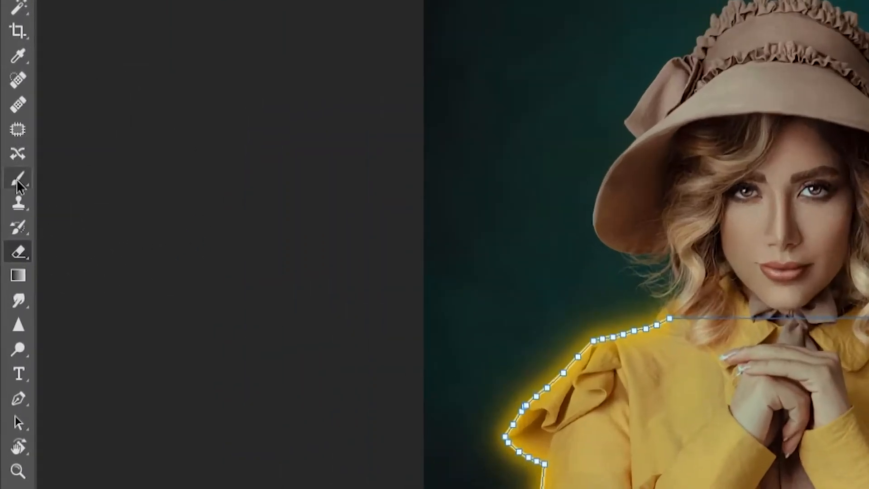
pyautogui.click(17, 182)
pyautogui.rightClick(608, 342)
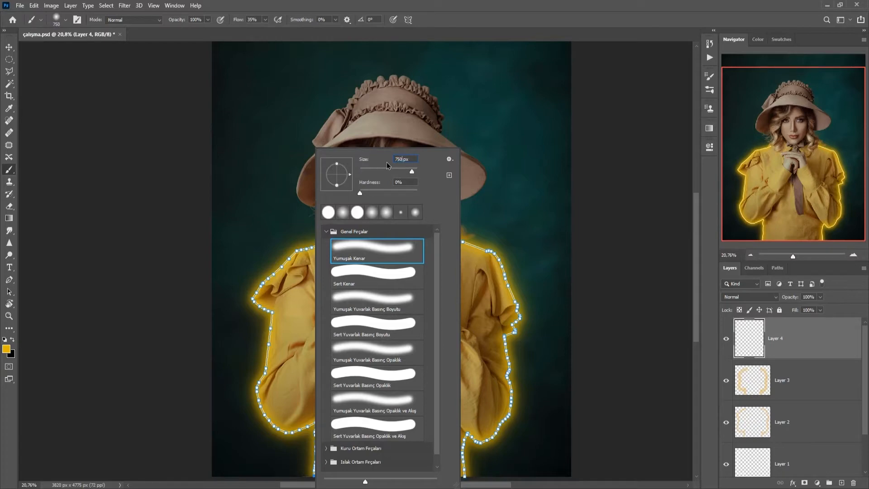
pyautogui.press('Return')
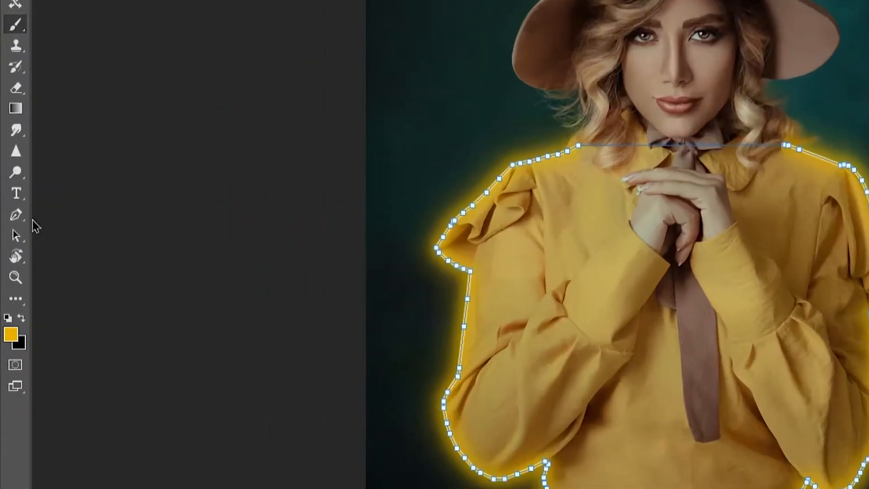
# Stroke the body path on Layer 4 with the enlarged soft yellow brush.
pyautogui.click(16, 215)
pyautogui.rightClick(517, 167)
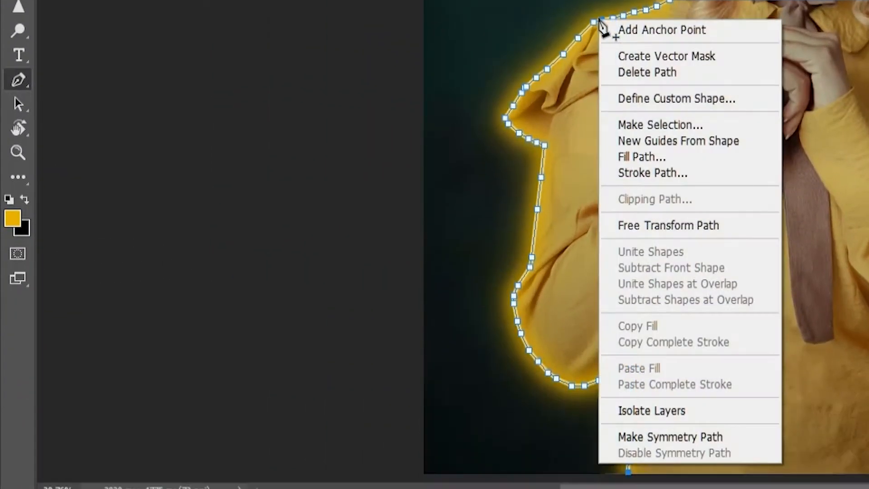
pyautogui.click(699, 174)
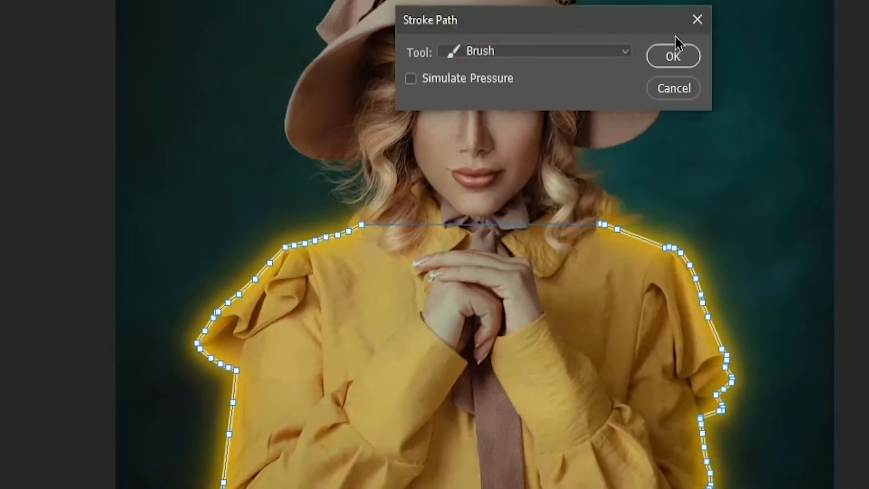
pyautogui.click(684, 66)
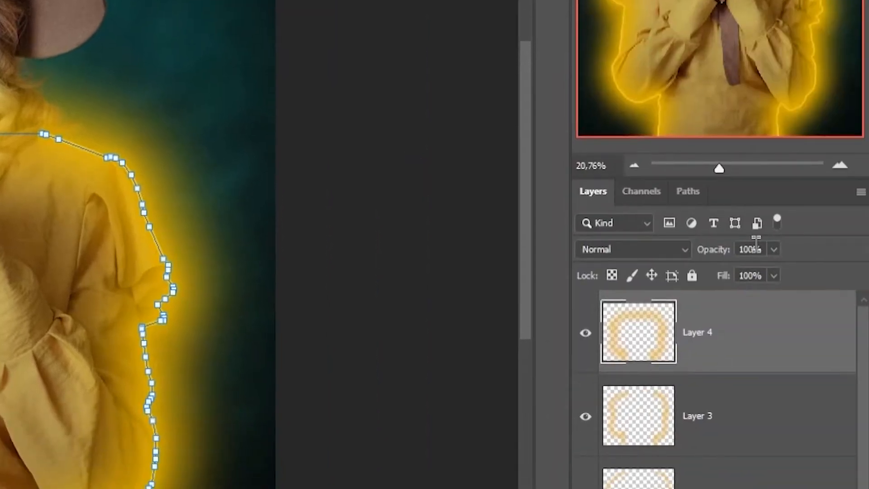
# Set Layer 4's opacity to 20% and erase its glow across the face, neck and hair.
pyautogui.click(756, 243)
pyautogui.write('10')
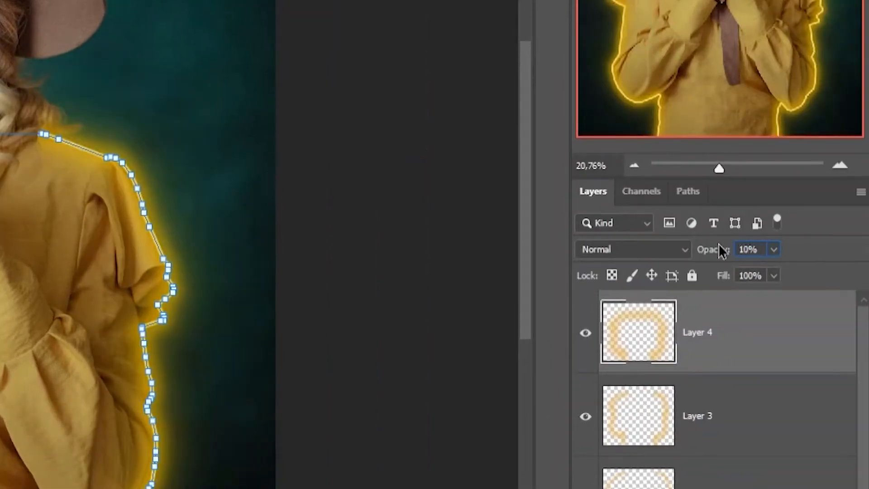
pyautogui.write('20')
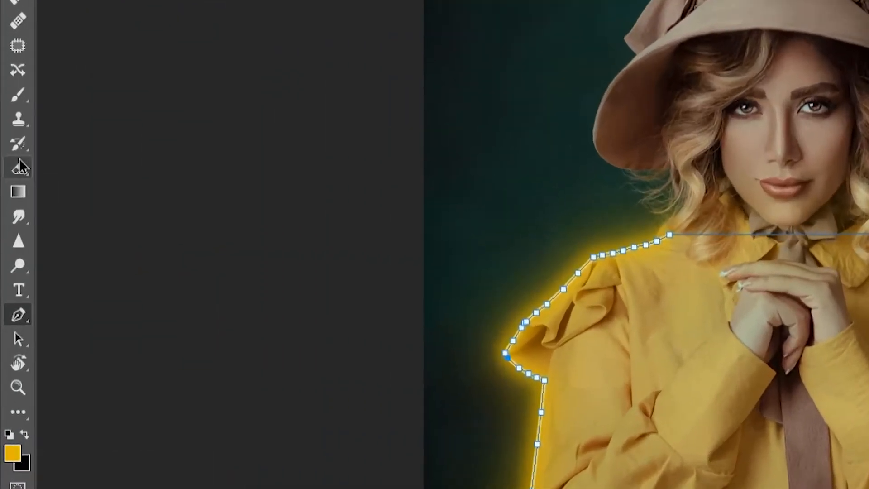
pyautogui.click(20, 167)
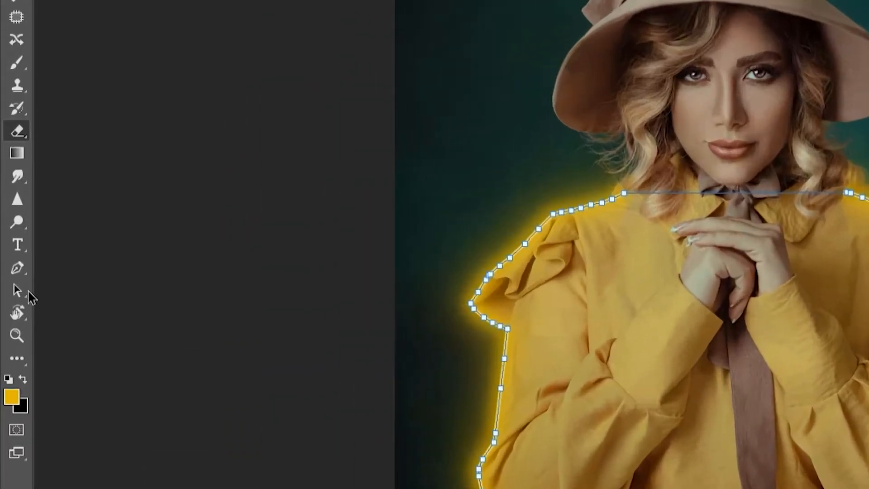
# Delete the traced body path.
pyautogui.click(9, 279)
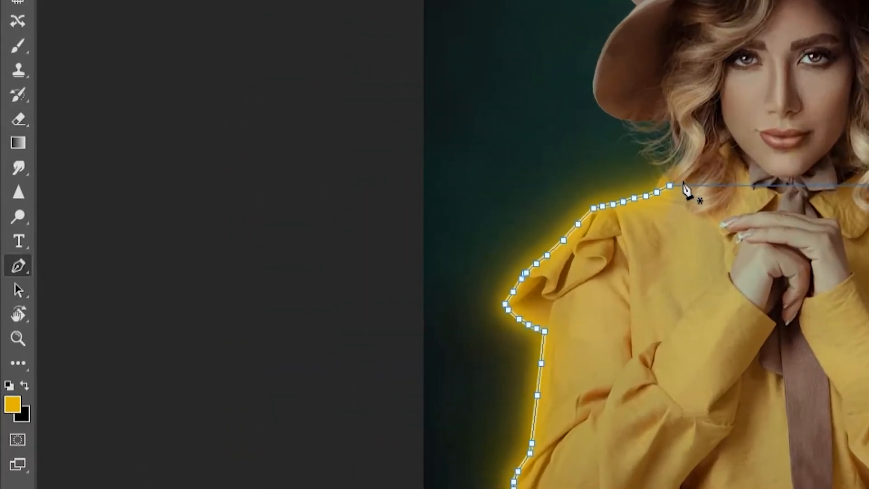
pyautogui.rightClick(671, 192)
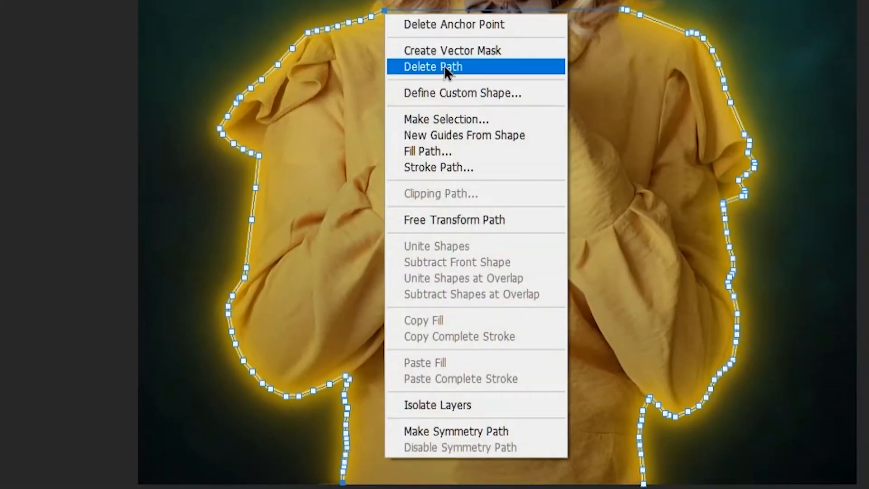
pyautogui.click(444, 71)
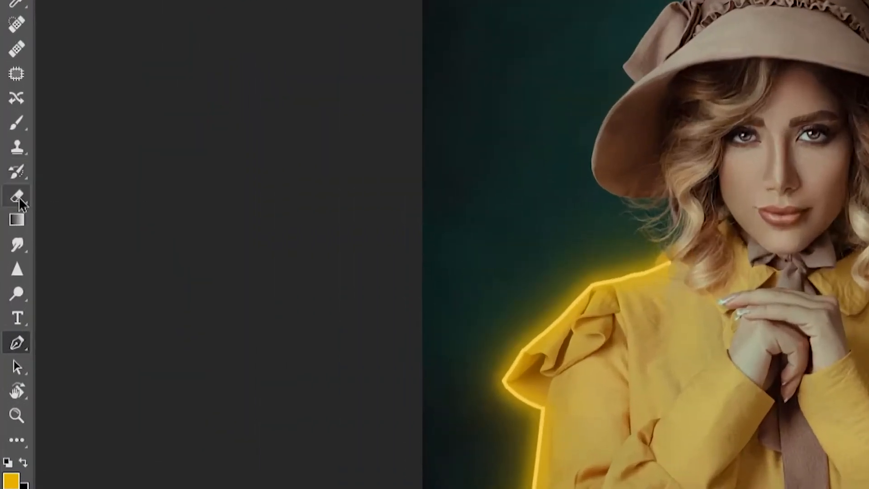
# Erase the glow spilling over the hair and dress near the image's left shoulder on Layers 4 and 3 with the Yumuşak Kenar eraser.
pyautogui.click(9, 206)
pyautogui.rightClick(403, 245)
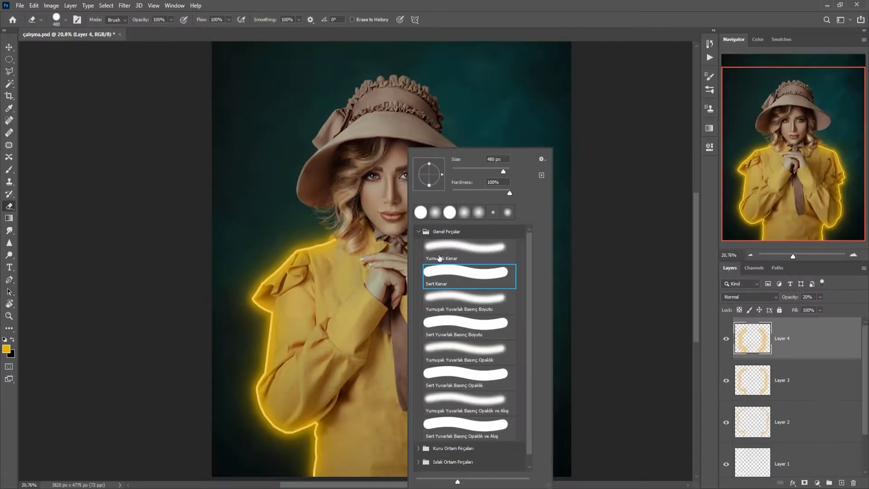
pyautogui.click(457, 253)
pyautogui.click(352, 274)
pyautogui.scroll(5, 352, 273)
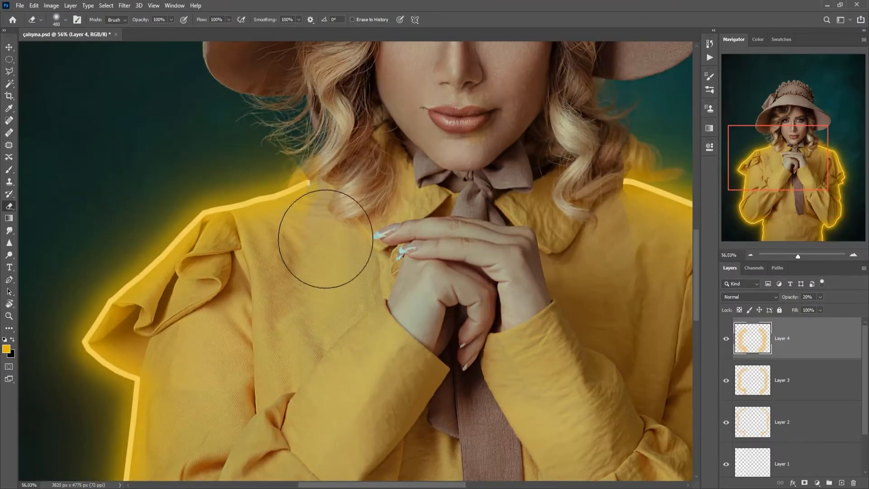
pyautogui.click(728, 380)
pyautogui.scroll(-1, 727, 380)
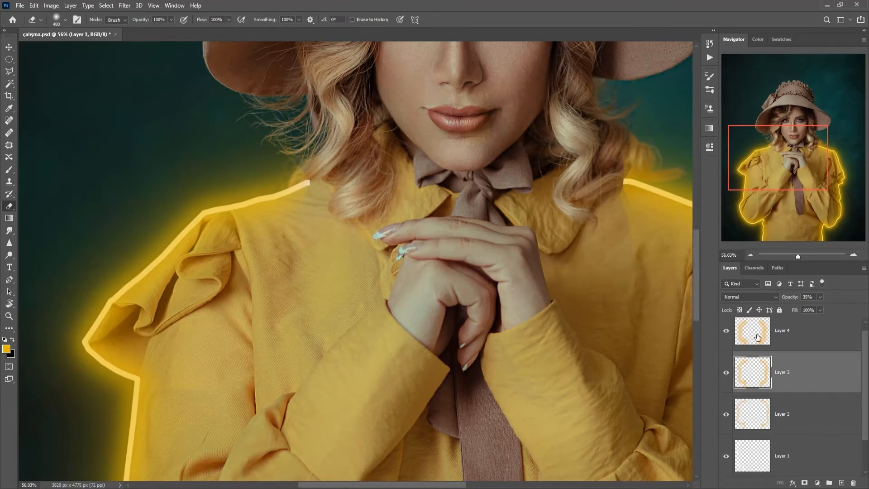
# Erase the glow spilling inside the dress near the image's right shoulder on Layers 4 and 3 with the soft eraser.
pyautogui.hotkey('alt', ']')
pyautogui.moveTo(396, 487); pyautogui.dragTo(440, 486)
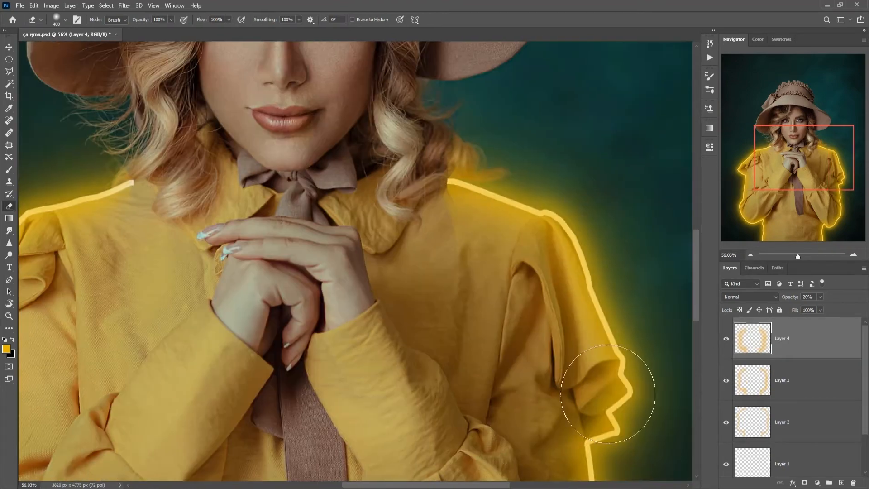
pyautogui.hotkey('alt', '[')
pyautogui.hotkey('alt', '[')
pyautogui.click(750, 381)
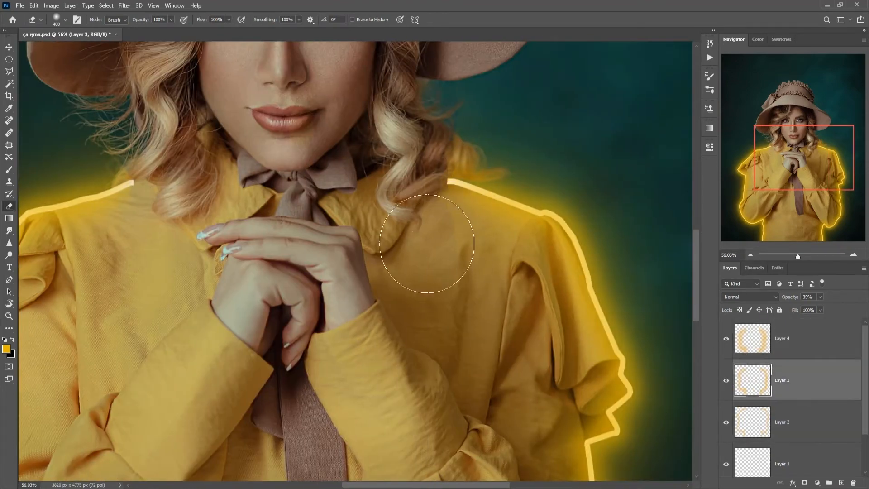
pyautogui.click(751, 349)
# Trim the white outline's ends beside the hair on Layer 1 with the Sert Kenar eraser at 72 px.
pyautogui.hotkey('alt', '[')
pyautogui.hotkey('alt', '[')
pyautogui.hotkey('alt', '[')
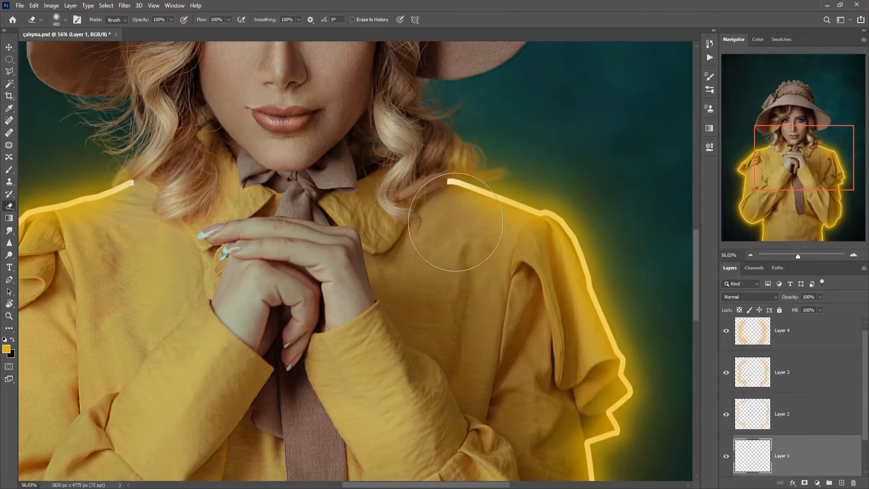
pyautogui.rightClick(392, 199)
pyautogui.click(453, 275)
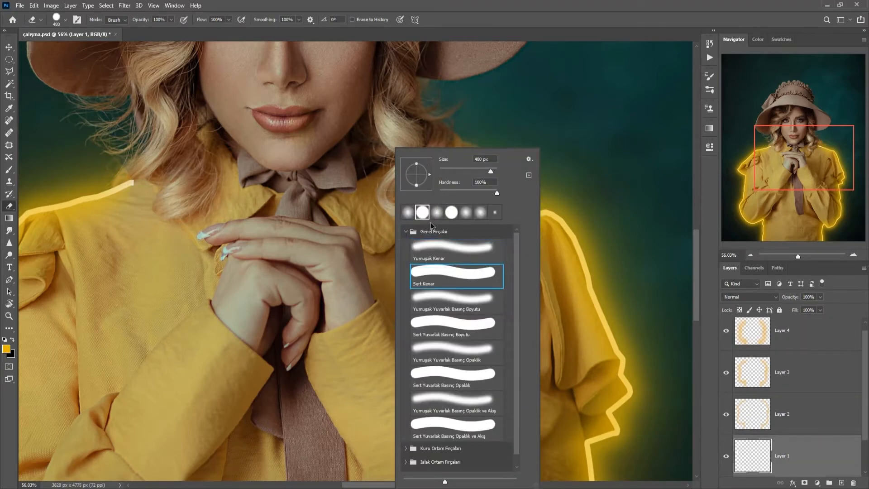
pyautogui.press('Return')
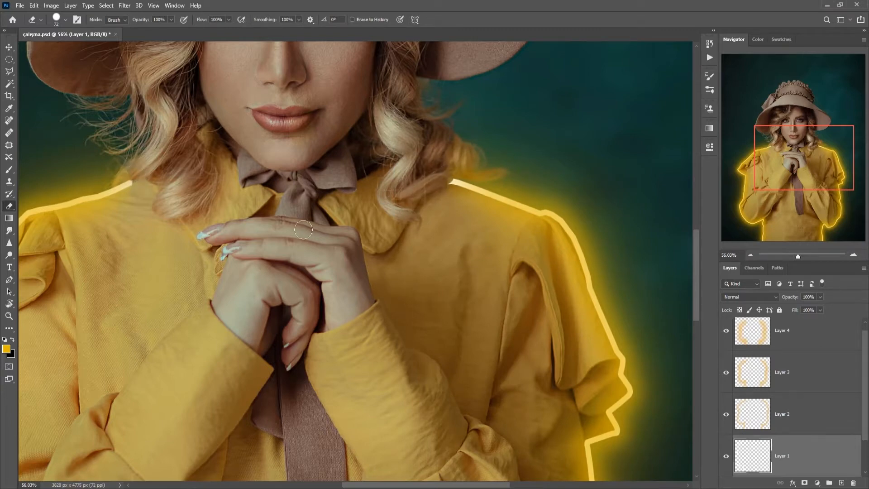
# Select Layers 1 through 4 together and group them.
pyautogui.scroll(-6, 303, 229)
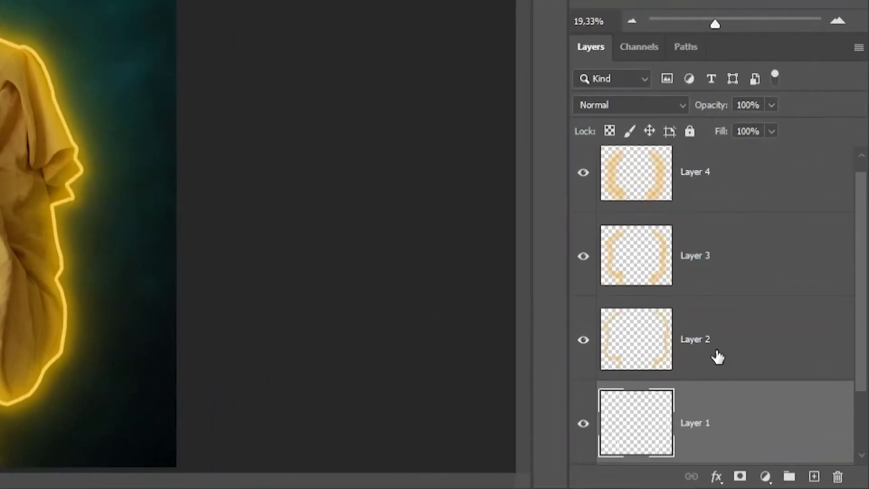
pyautogui.keyDown('ctrl'); pyautogui.click(793, 422); pyautogui.keyUp('ctrl')
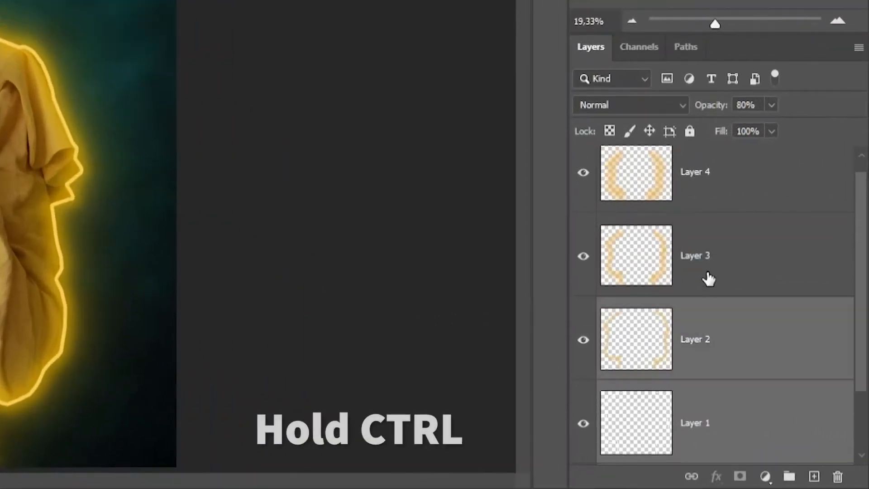
pyautogui.keyDown('ctrl'); pyautogui.click(788, 383); pyautogui.keyUp('ctrl')
pyautogui.keyDown('ctrl'); pyautogui.click(705, 197); pyautogui.keyUp('ctrl')
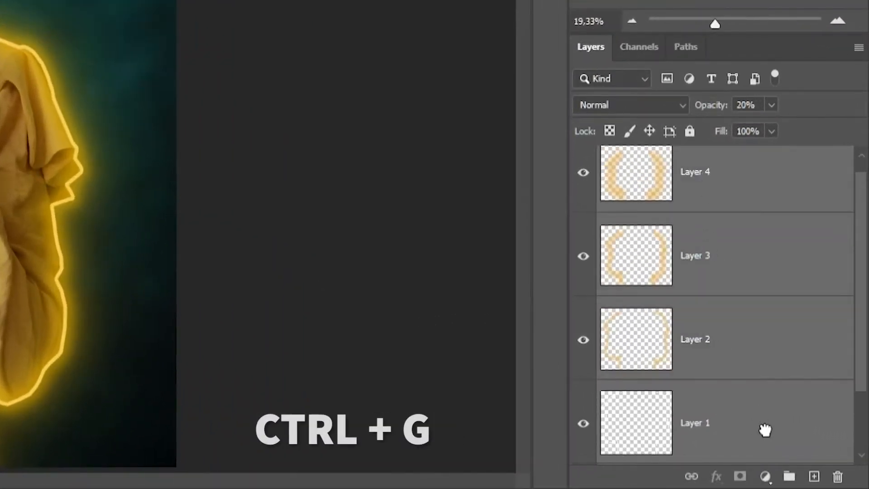
pyautogui.moveTo(762, 429); pyautogui.dragTo(793, 474)
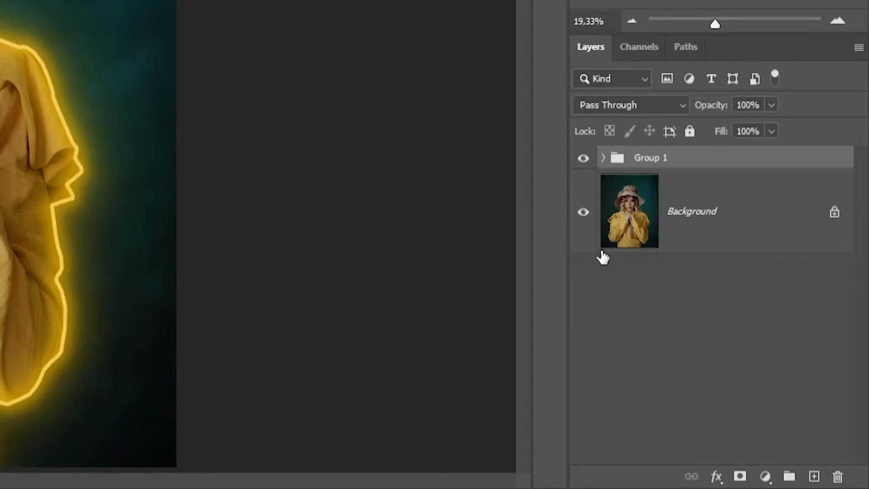
# Add a new empty layer above Group 1 and choose the Freeform Pen tool.
pyautogui.click(718, 388)
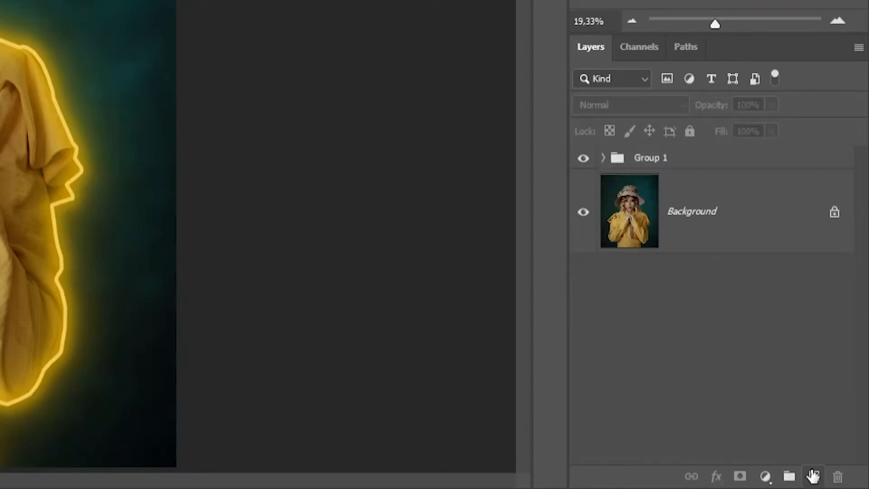
pyautogui.click(814, 476)
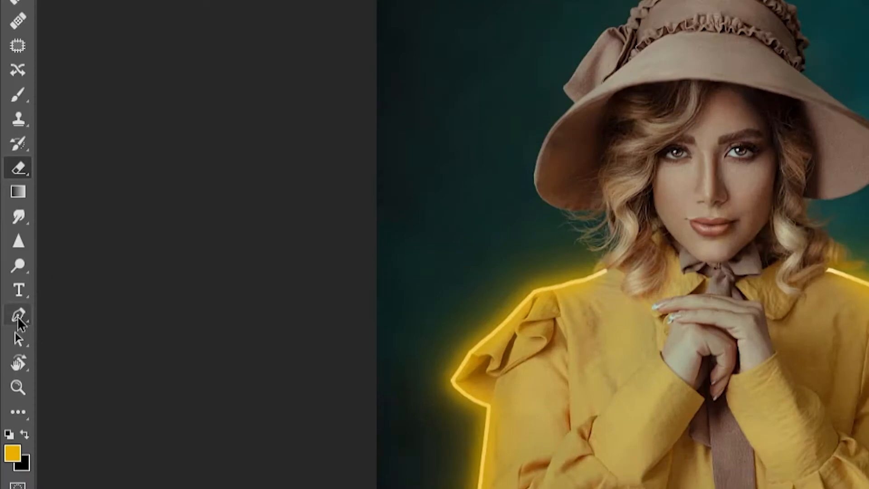
pyautogui.rightClick(20, 317)
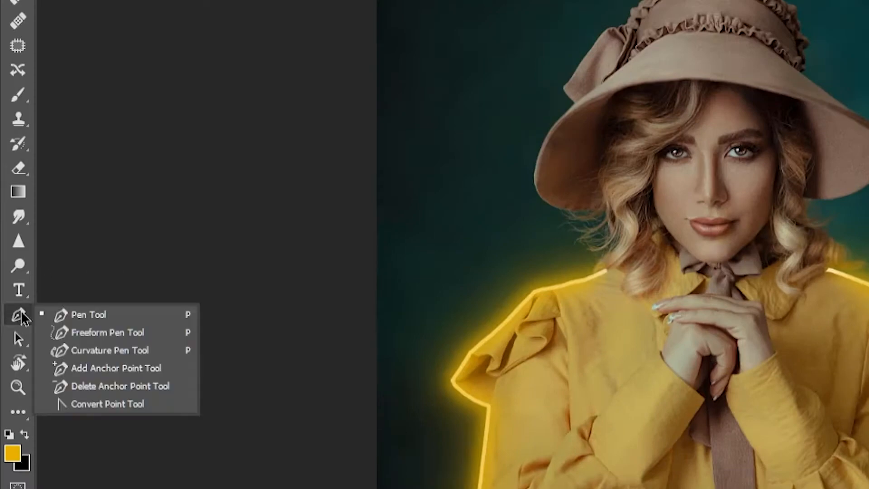
pyautogui.click(91, 316)
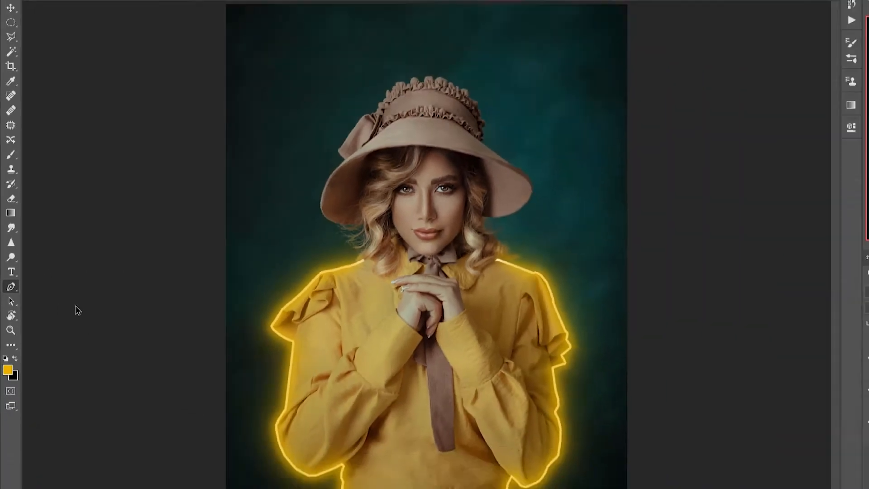
pyautogui.scroll(5, 575, 388)
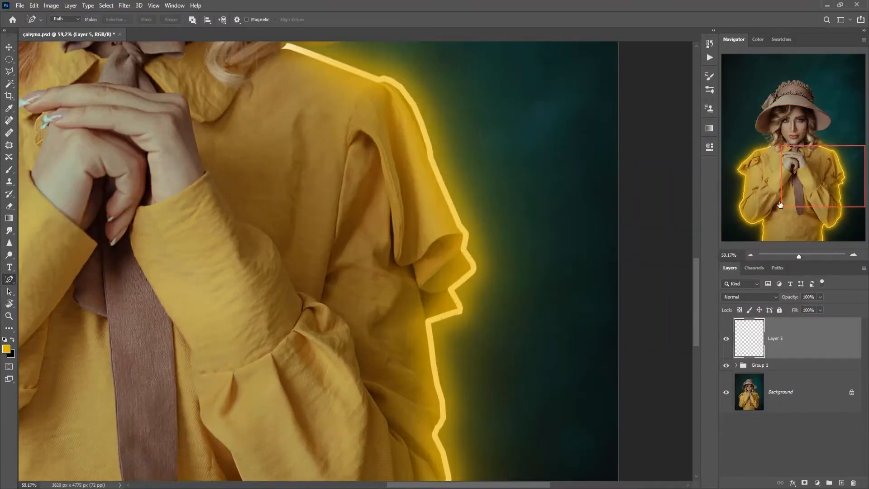
pyautogui.moveTo(780, 205)
pyautogui.mouseDown()
pyautogui.moveTo(772, 206)
pyautogui.moveTo(792, 226)
pyautogui.moveTo(811, 213)
pyautogui.moveTo(802, 167)
pyautogui.mouseUp()
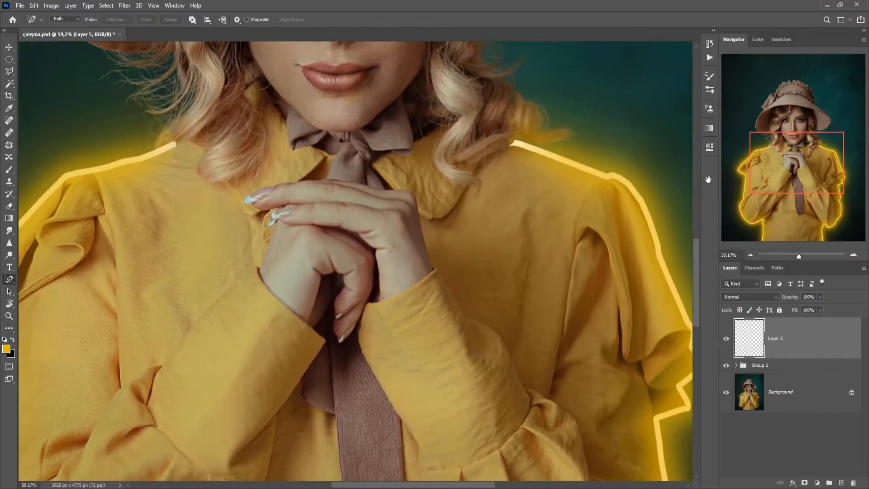
# Set the brush to the Sert Kenar preset at a size of 5 px.
pyautogui.click(10, 170)
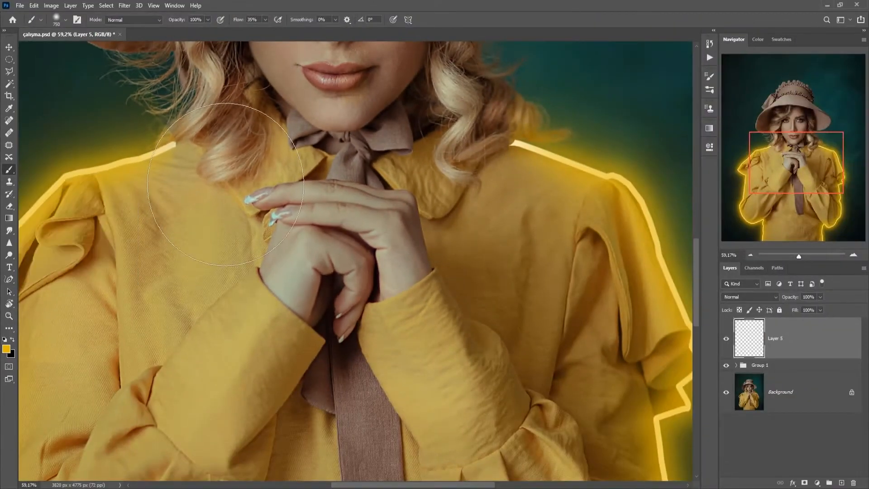
pyautogui.rightClick(460, 166)
pyautogui.click(264, 272)
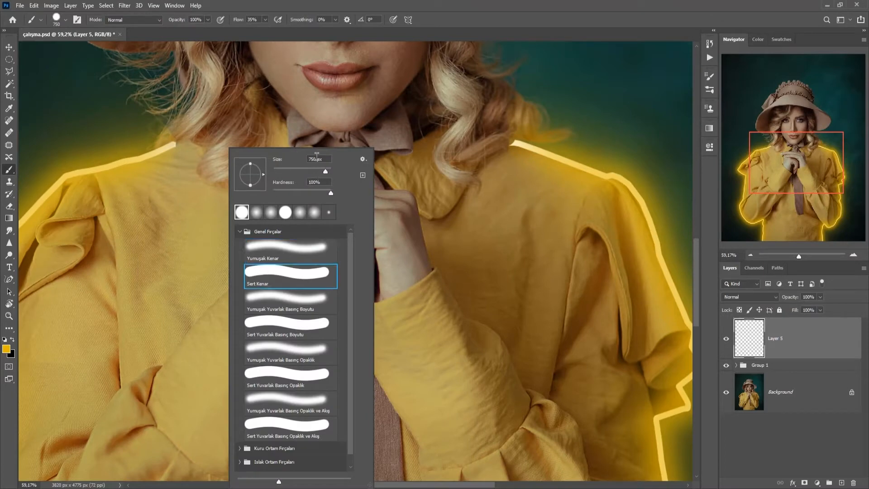
pyautogui.write('5')
pyautogui.press('Return')
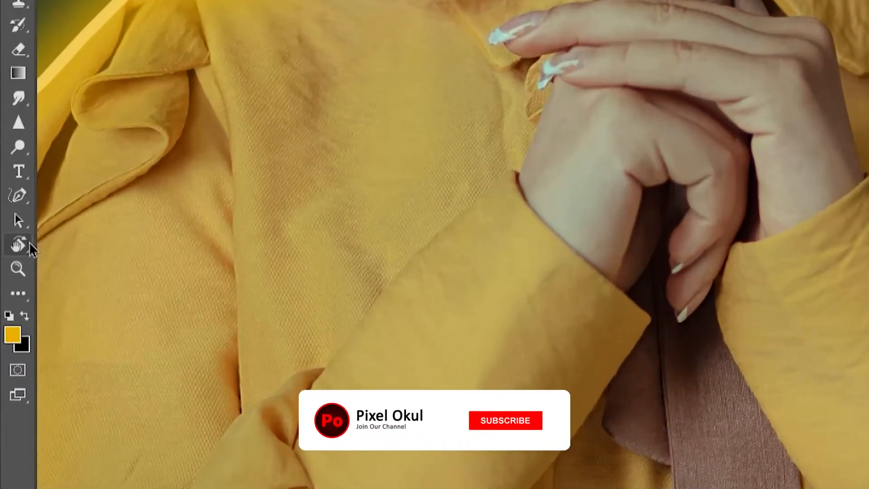
# Trace the inner edge of the sleeve on the image's right with the Freeform Pen, from the elbow up beside the tie.
pyautogui.click(9, 280)
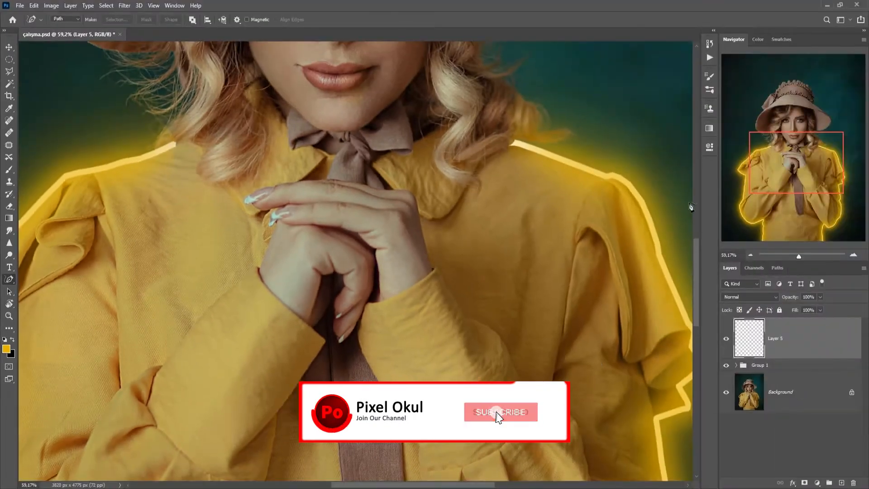
pyautogui.moveTo(784, 169); pyautogui.dragTo(797, 233)
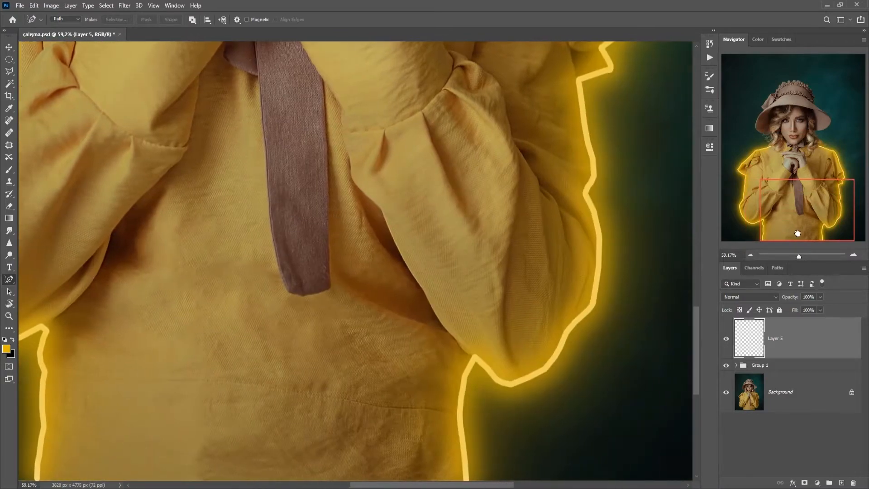
pyautogui.scroll(5, 466, 343)
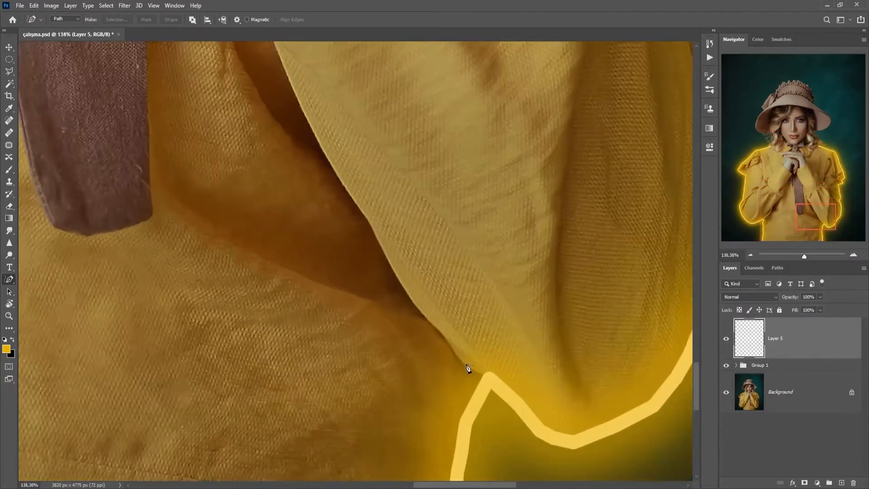
pyautogui.moveTo(330, 209)
pyautogui.mouseDown()
pyautogui.moveTo(232, 43)
pyautogui.moveTo(450, 348)
pyautogui.mouseUp()
pyautogui.moveTo(416, 286); pyautogui.dragTo(313, 58)
pyautogui.moveTo(814, 208); pyautogui.dragTo(806, 196)
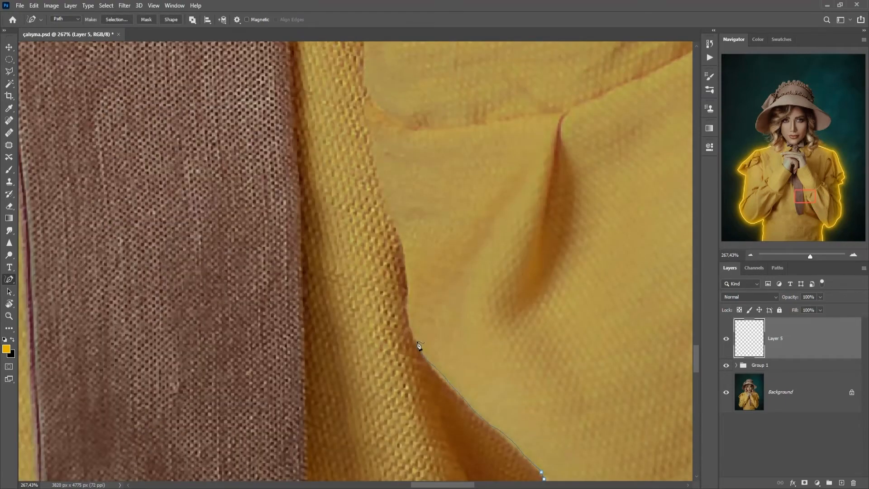
pyautogui.moveTo(419, 346)
pyautogui.mouseDown()
pyautogui.moveTo(384, 202)
pyautogui.moveTo(369, 47)
pyautogui.mouseUp()
# Extend the freeform path along the cuff edge beside the tie up to the fingertips, redoing one stroke.
pyautogui.moveTo(804, 192); pyautogui.dragTo(795, 174)
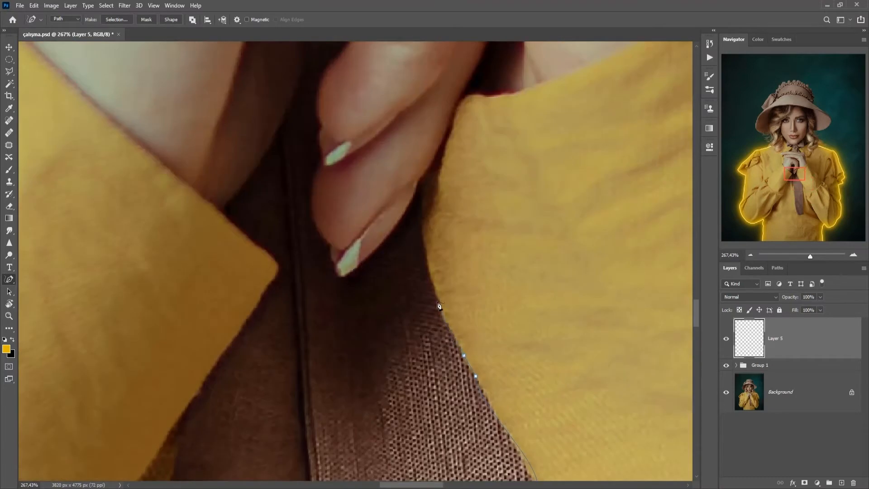
pyautogui.moveTo(438, 303); pyautogui.dragTo(421, 186)
pyautogui.hotkey('ctrl', 'z')
pyautogui.moveTo(463, 356); pyautogui.dragTo(454, 329)
pyautogui.moveTo(430, 256)
pyautogui.mouseDown()
pyautogui.moveTo(421, 184)
pyautogui.moveTo(422, 195)
pyautogui.mouseUp()
# Trace the outer edge of the forearm on the image's right and the dress fold rising from it.
pyautogui.scroll(-6, 465, 358)
pyautogui.moveTo(794, 166); pyautogui.dragTo(827, 192)
pyautogui.scroll(3, 446, 196)
pyautogui.scroll(-4, 446, 197)
pyautogui.scroll(6, 406, 149)
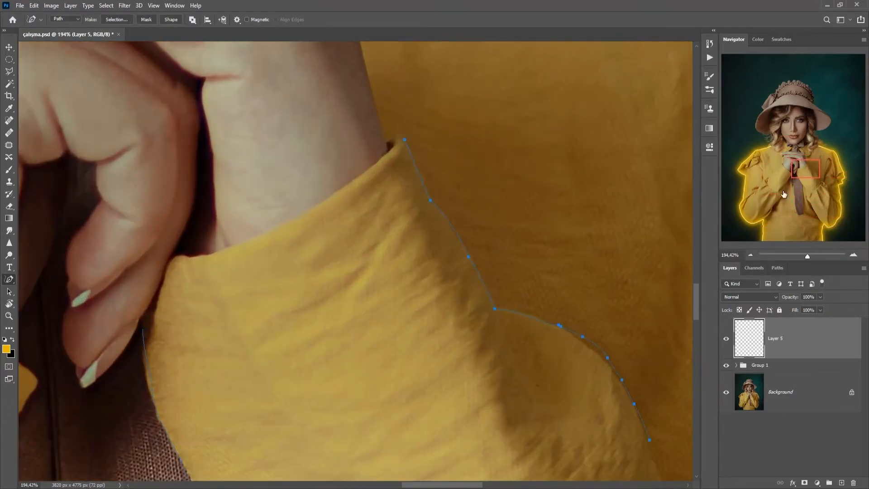
pyautogui.moveTo(784, 194); pyautogui.dragTo(795, 202)
pyautogui.moveTo(532, 358); pyautogui.dragTo(578, 122)
# Trace the lower folds of the ruffle on the image's right inside the glowing outline.
pyautogui.scroll(-4, 516, 236)
pyautogui.moveTo(784, 168)
pyautogui.mouseDown()
pyautogui.moveTo(801, 165)
pyautogui.moveTo(797, 153)
pyautogui.moveTo(809, 178)
pyautogui.moveTo(832, 179)
pyautogui.mouseUp()
pyautogui.scroll(4, 457, 236)
pyautogui.scroll(2, 459, 237)
pyautogui.scroll(-5, 654, 204)
pyautogui.scroll(-2, 652, 217)
pyautogui.scroll(4, 504, 327)
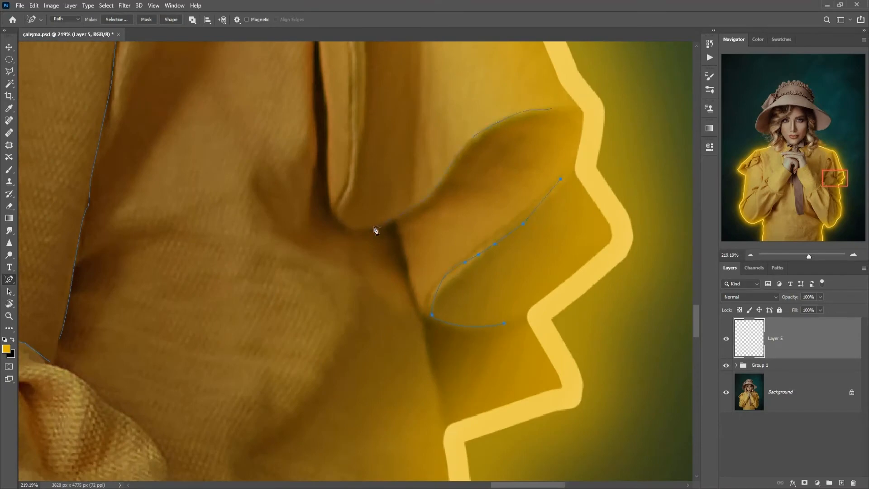
# Trace the ruffle's inner edge and the fold beside it up towards the shoulder on the image's right.
pyautogui.scroll(-3, 358, 69)
pyautogui.scroll(2, 478, 311)
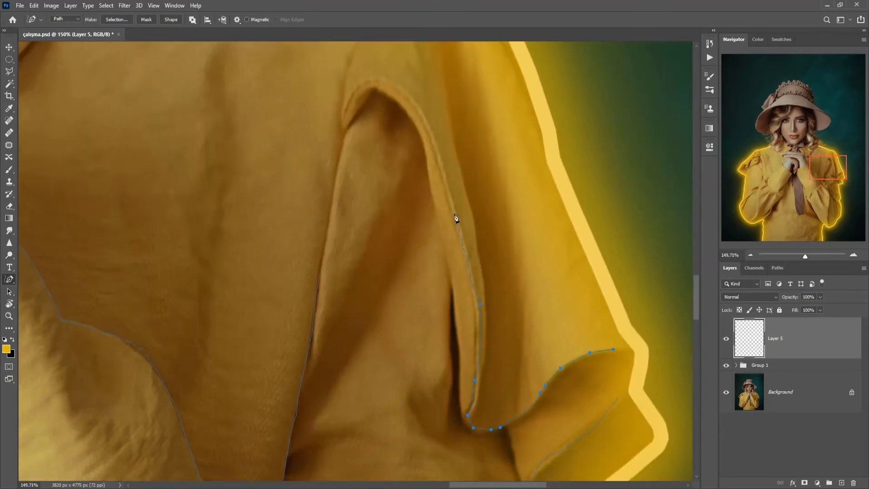
pyautogui.scroll(-3, 439, 186)
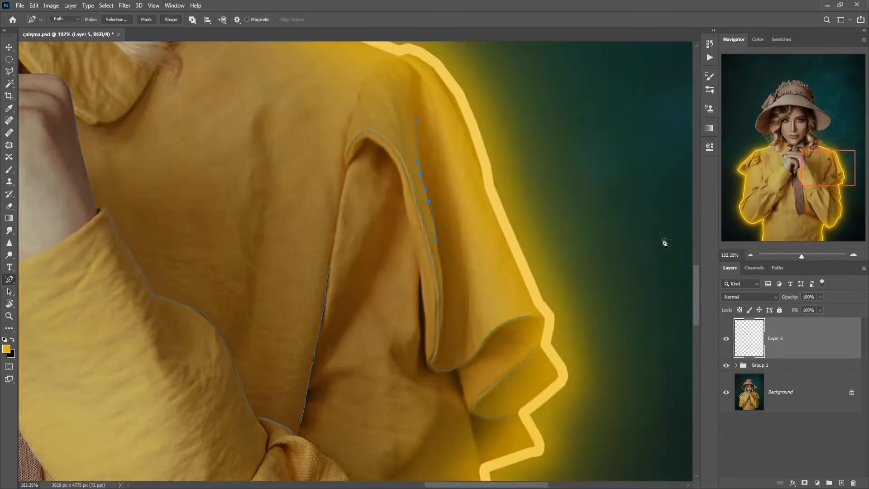
# Trace the lower sleeve folds and the gathered pleats below the cuff on the image's right.
pyautogui.moveTo(823, 181); pyautogui.dragTo(826, 212)
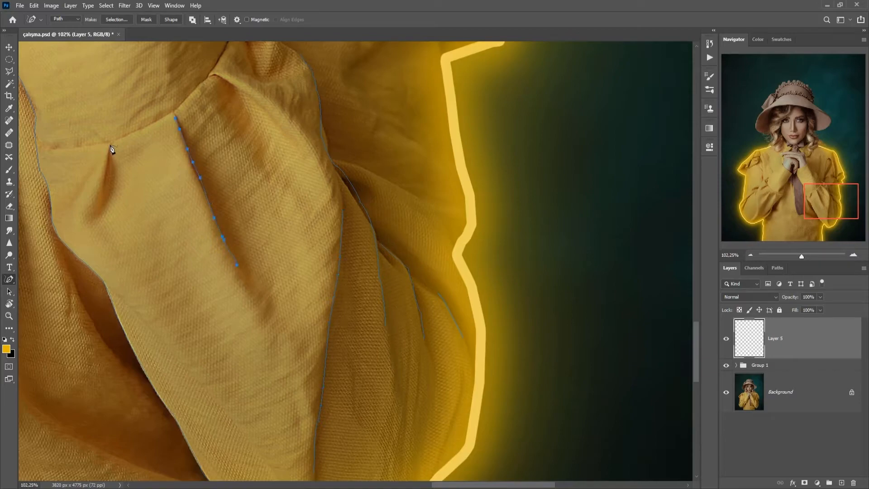
pyautogui.moveTo(219, 79); pyautogui.dragTo(283, 135)
pyautogui.scroll(-3, 293, 98)
pyautogui.moveTo(822, 212); pyautogui.dragTo(817, 200)
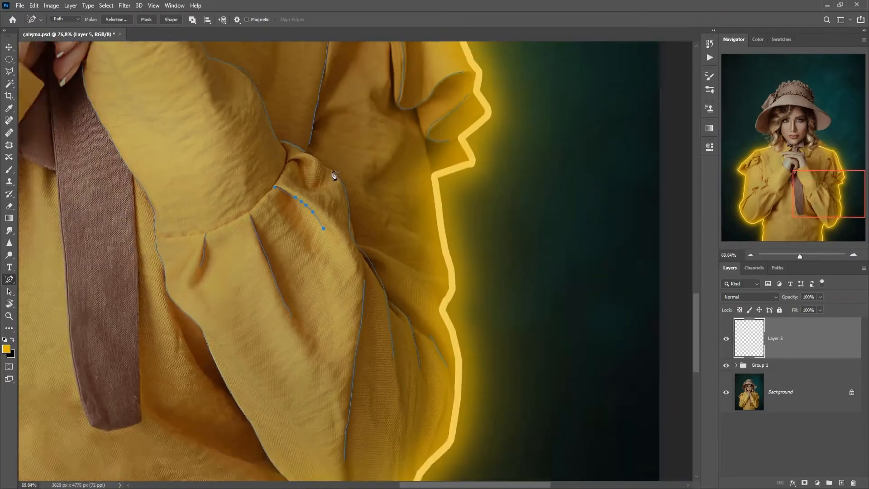
pyautogui.scroll(8, 333, 175)
pyautogui.scroll(-5, 372, 179)
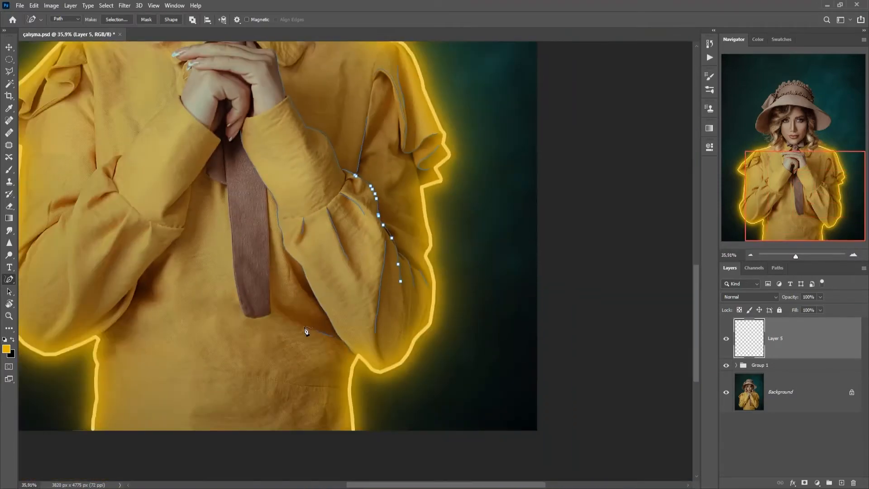
# Trace the lower edge of the sleeve on the image's left up to the cuff seam, plus its inner fold.
pyautogui.moveTo(823, 199); pyautogui.dragTo(788, 189)
pyautogui.scroll(6, 260, 396)
pyautogui.moveTo(233, 371)
pyautogui.mouseDown()
pyautogui.moveTo(293, 327)
pyautogui.moveTo(281, 334)
pyautogui.moveTo(320, 279)
pyautogui.moveTo(339, 224)
pyautogui.mouseUp()
pyautogui.moveTo(419, 133); pyautogui.dragTo(461, 96)
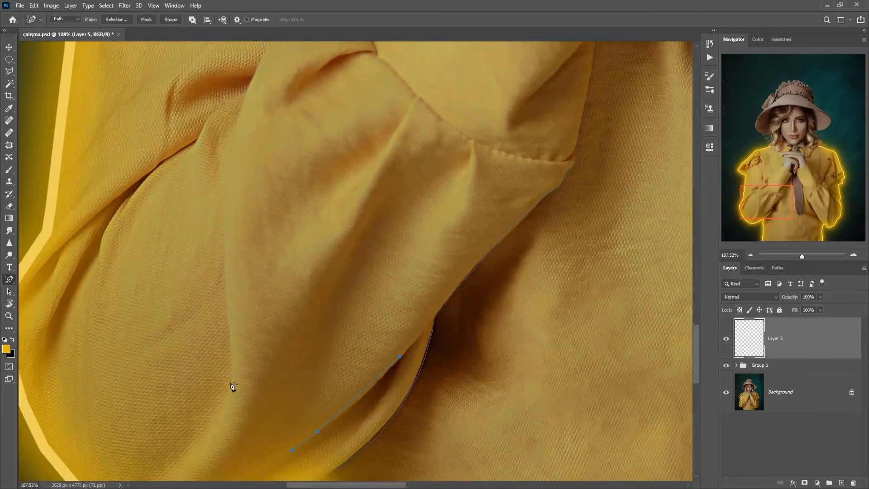
# Trace the upper edge of the forearm sleeve and cuff on the image's left up to the wrist.
pyautogui.moveTo(233, 382)
pyautogui.mouseDown()
pyautogui.moveTo(231, 170)
pyautogui.moveTo(267, 60)
pyautogui.mouseUp()
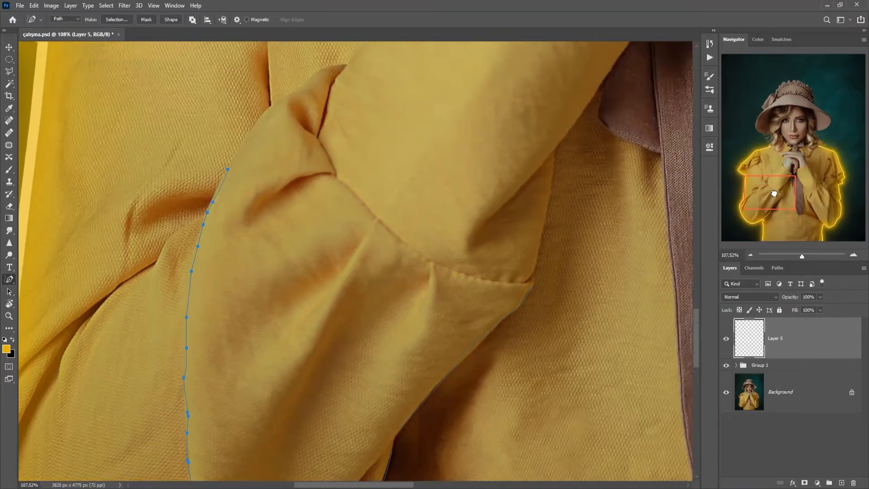
pyautogui.moveTo(259, 157)
pyautogui.mouseDown()
pyautogui.moveTo(302, 119)
pyautogui.moveTo(335, 108)
pyautogui.mouseUp()
pyautogui.scroll(-2, 338, 108)
pyautogui.moveTo(339, 106)
pyautogui.mouseDown()
pyautogui.moveTo(309, 314)
pyautogui.moveTo(418, 198)
pyautogui.mouseUp()
pyautogui.scroll(5, 445, 140)
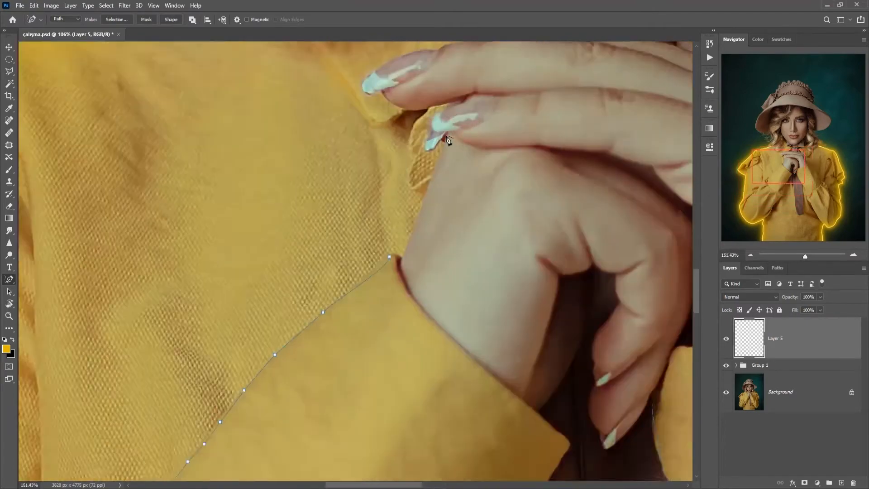
# Trace the underside of the fingers and the wrist edge above the cuff on the image's left.
pyautogui.moveTo(361, 79); pyautogui.dragTo(397, 100)
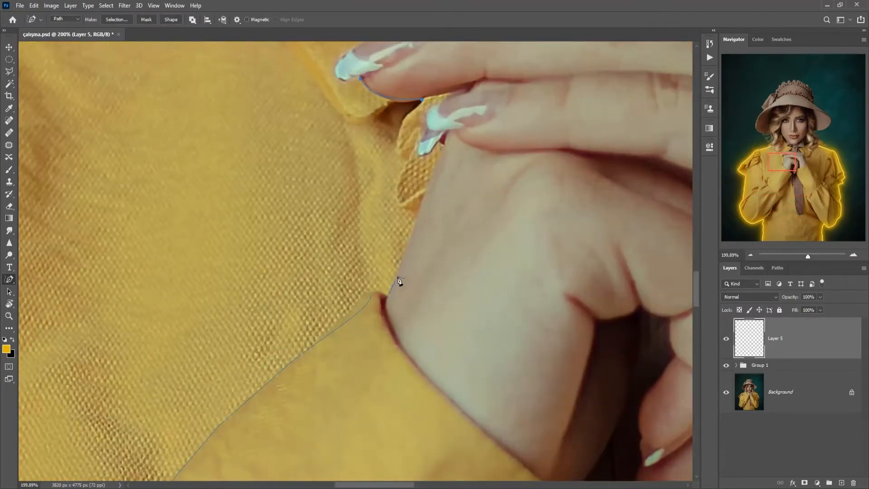
pyautogui.moveTo(399, 277); pyautogui.dragTo(443, 150)
pyautogui.scroll(-3, 514, 388)
# Trace the hand edge and the inner and lower cuff edges beside the tie on the image's left.
pyautogui.moveTo(513, 389); pyautogui.dragTo(432, 131)
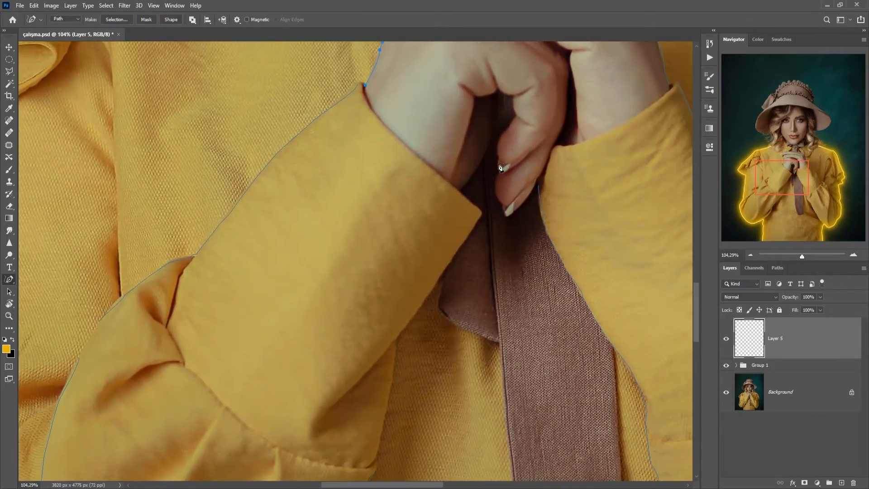
pyautogui.moveTo(503, 136); pyautogui.dragTo(517, 116)
pyautogui.moveTo(480, 226); pyautogui.dragTo(456, 259)
pyautogui.scroll(-4, 412, 372)
pyautogui.moveTo(391, 354)
pyautogui.mouseDown()
pyautogui.moveTo(331, 413)
pyautogui.moveTo(396, 401)
pyautogui.mouseUp()
# Trace the underside of the sleeve on the image's left and the short fold lines near its outer elbow.
pyautogui.scroll(-3, 404, 380)
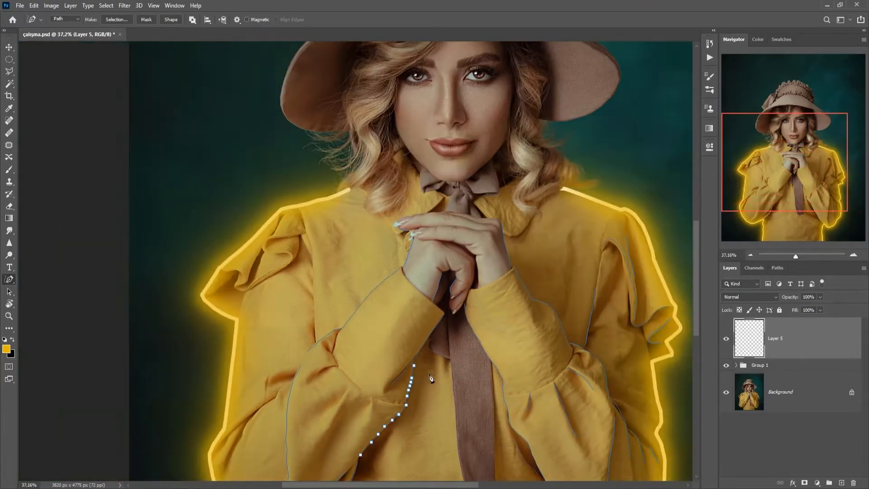
pyautogui.scroll(1, 304, 385)
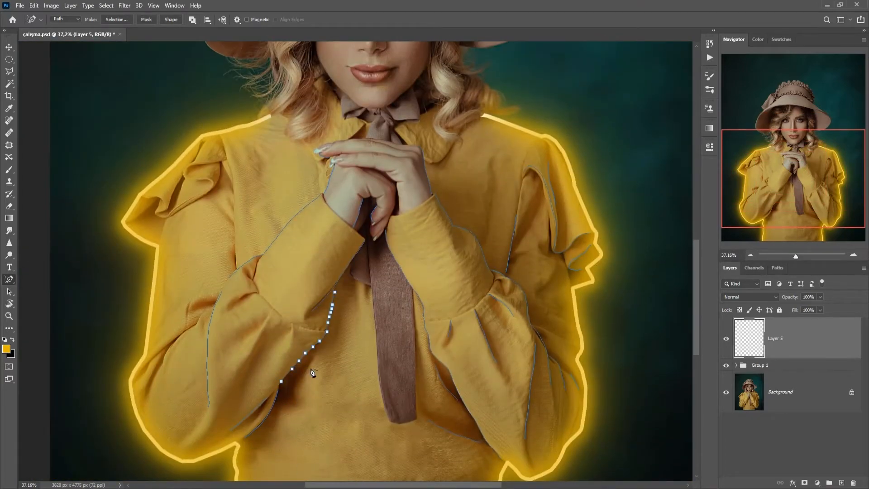
pyautogui.scroll(8, 186, 439)
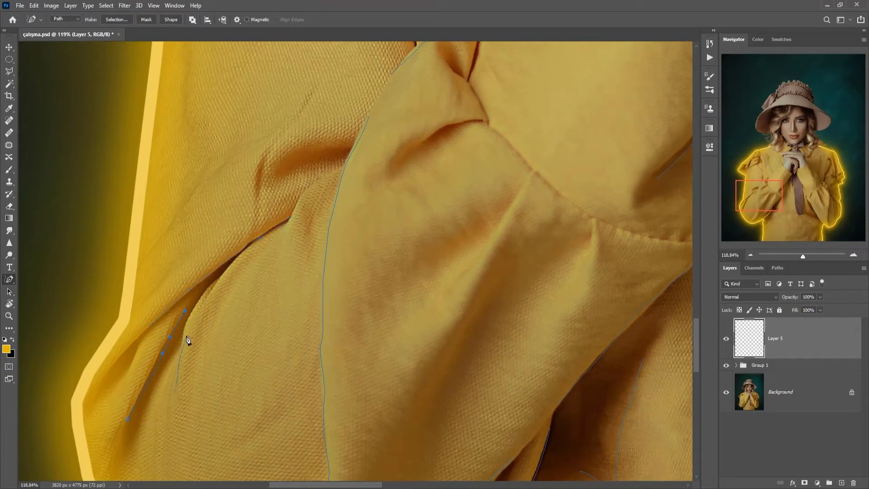
pyautogui.scroll(-5, 163, 236)
# Trace the armhole seam and the wavy edge of the shoulder ruffle on the image's left.
pyautogui.moveTo(751, 192); pyautogui.dragTo(764, 166)
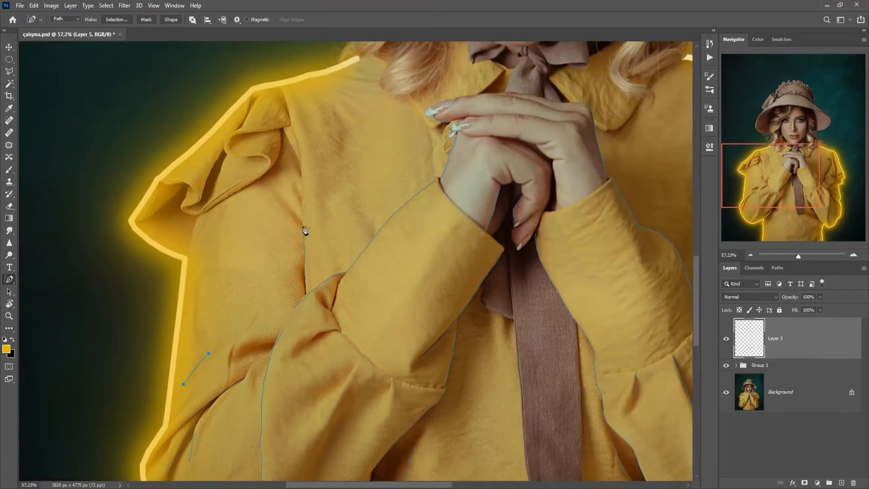
pyautogui.scroll(5, 172, 186)
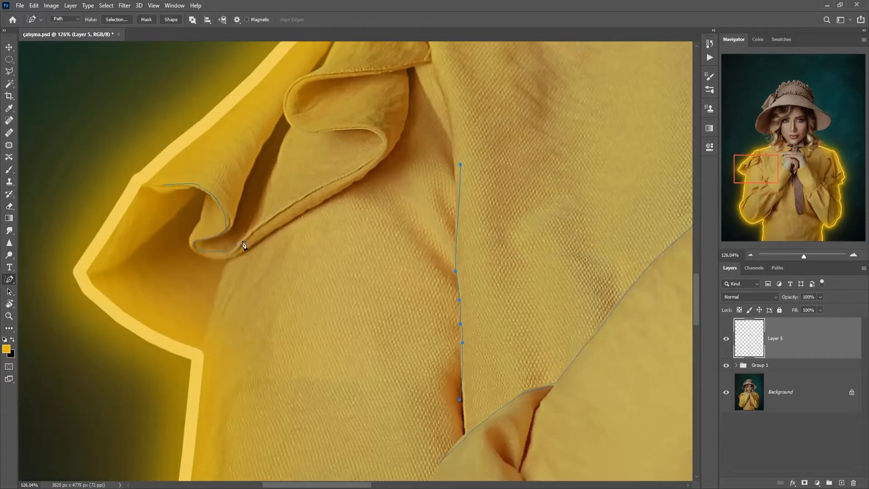
pyautogui.scroll(-6, 509, 116)
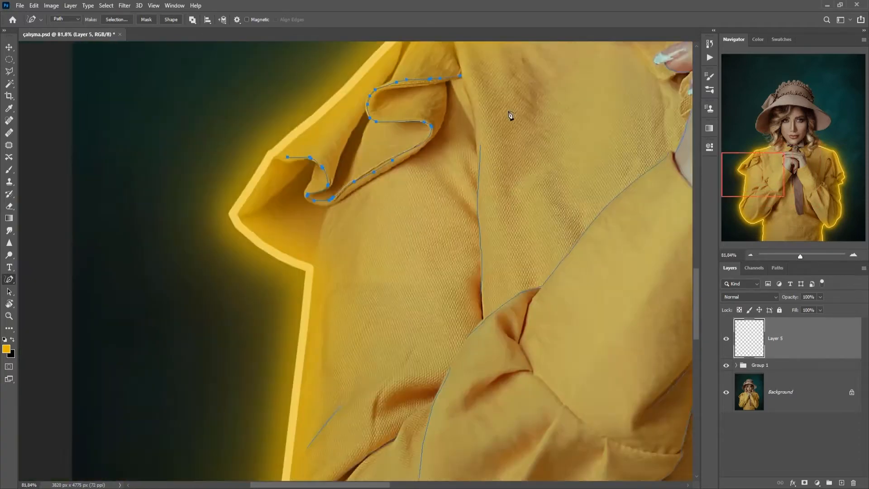
# Trace the collar edges on both sides of the bow and the small fabric edge beneath the fingertips.
pyautogui.scroll(6, 577, 136)
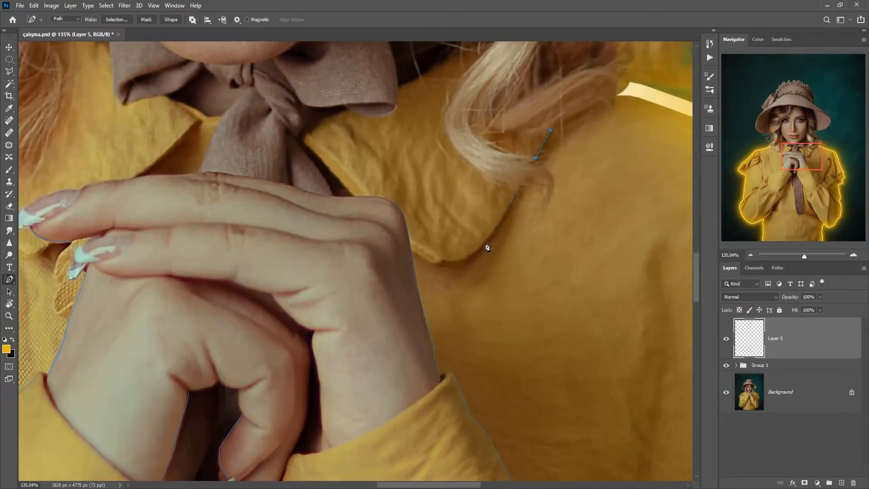
pyautogui.scroll(-3, 89, 233)
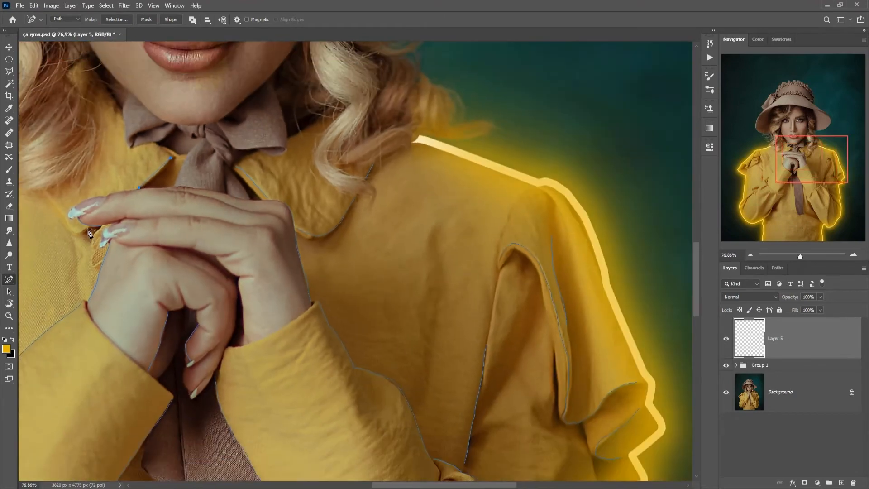
pyautogui.hscroll(-3, 153, 141)
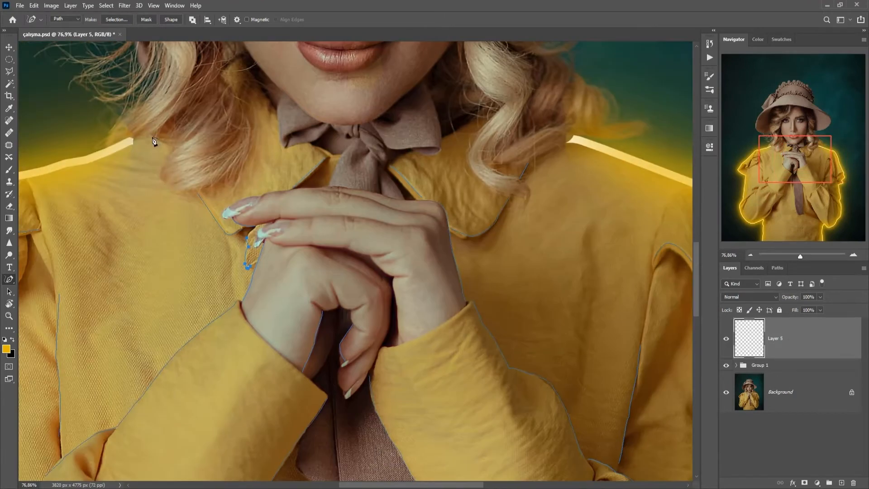
# Trace the bow loops and knot at the neck, plus the short tie end below the hands.
pyautogui.scroll(4, 430, 153)
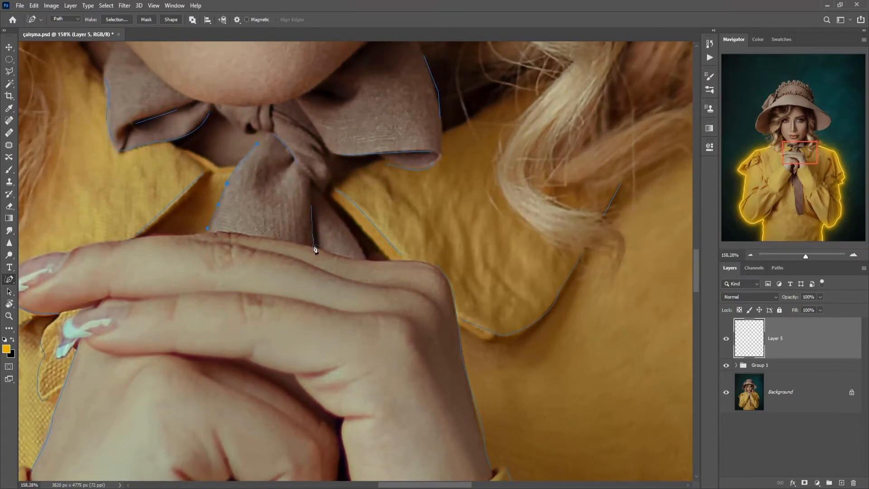
pyautogui.scroll(-5, 315, 248)
pyautogui.moveTo(371, 168); pyautogui.dragTo(330, 152)
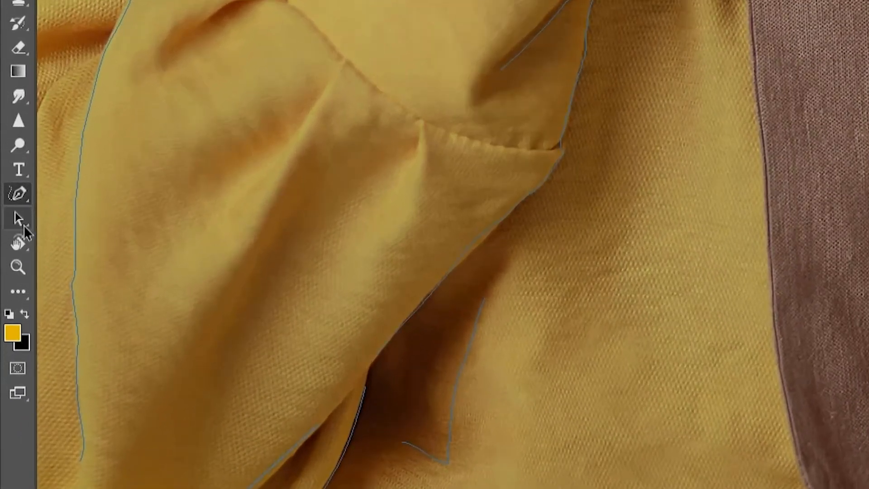
# Rotate the canvas view to about 94° and trace around the long hanging end of the tie.
pyautogui.click(9, 304)
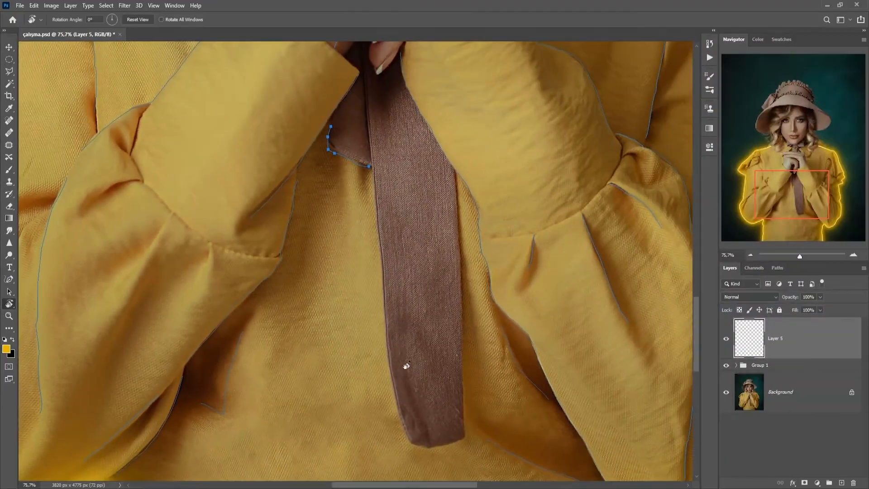
pyautogui.moveTo(592, 364); pyautogui.dragTo(280, 300)
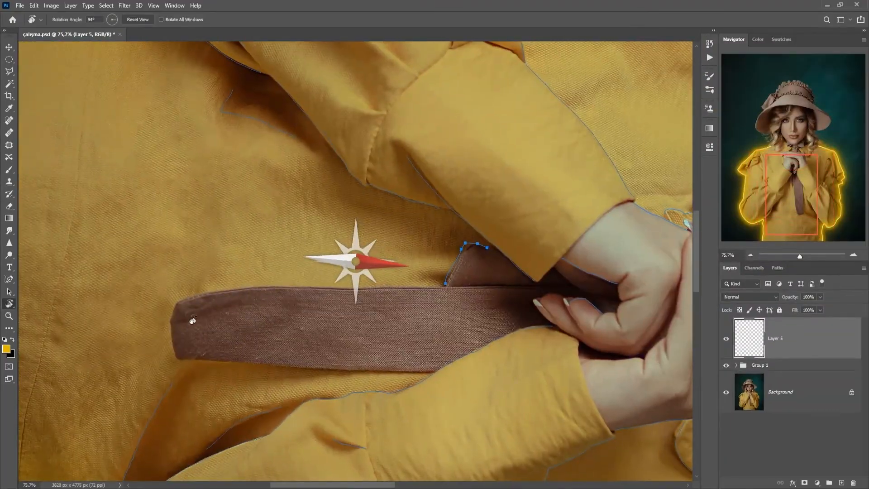
pyautogui.press('p')
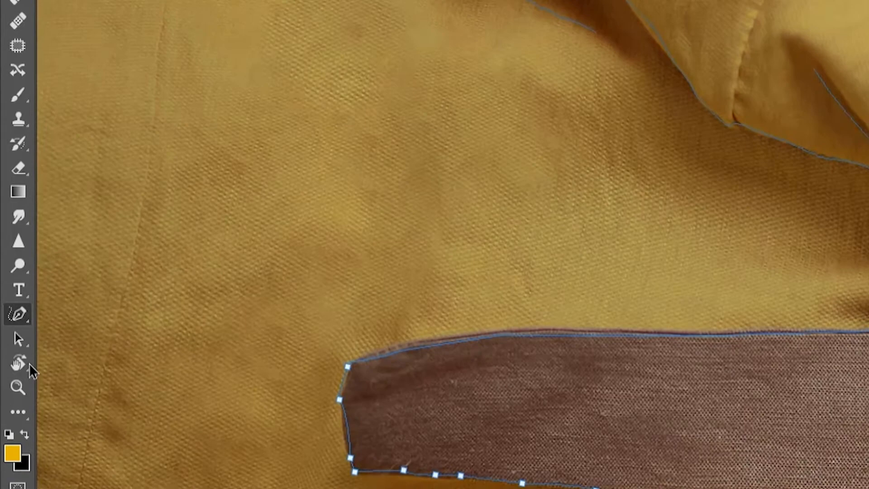
# Return the canvas view to a 0° rotation angle.
pyautogui.click(9, 304)
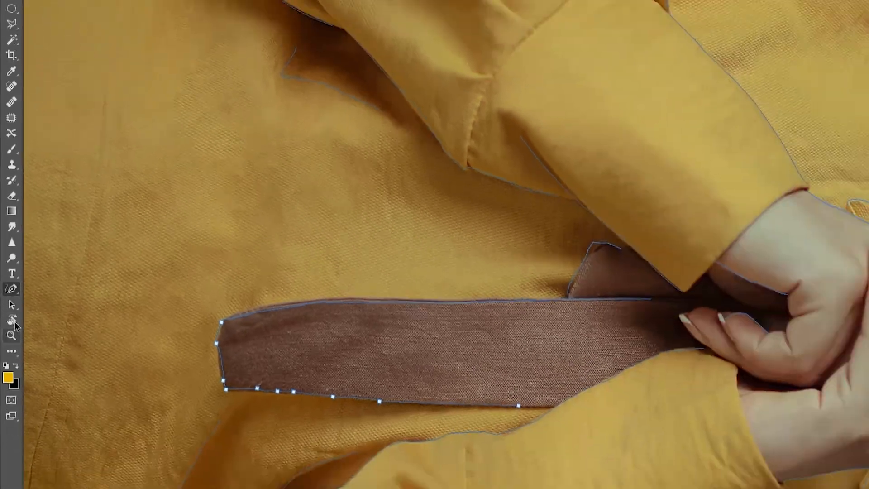
pyautogui.moveTo(405, 225); pyautogui.dragTo(362, 250)
pyautogui.scroll(-6, 357, 247)
pyautogui.scroll(-2, 356, 234)
pyautogui.scroll(1, 356, 246)
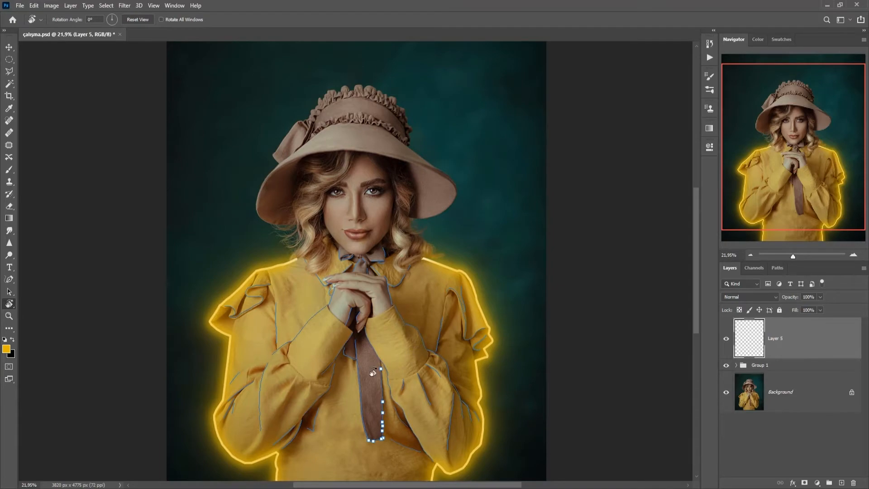
# Trace the pleats and creases along the cuff seam of the sleeve on the image's left.
pyautogui.scroll(5, 320, 398)
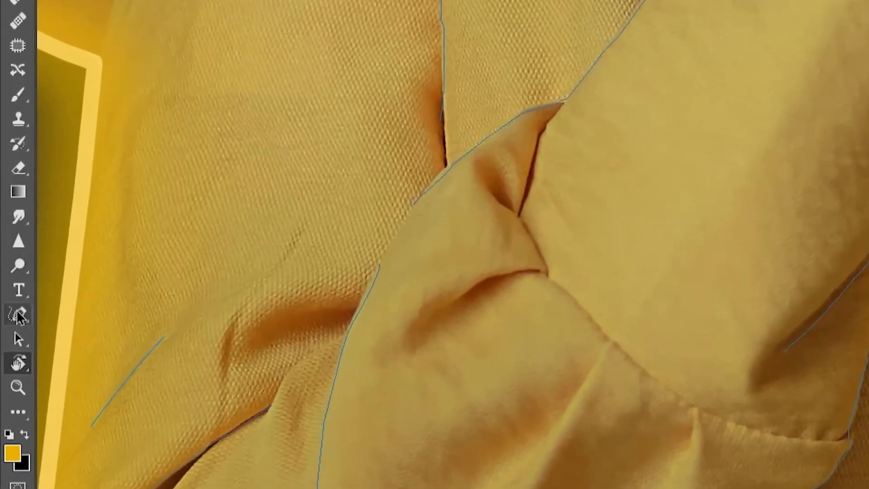
pyautogui.click(15, 303)
pyautogui.moveTo(300, 302); pyautogui.dragTo(314, 181)
pyautogui.moveTo(315, 176); pyautogui.dragTo(240, 292)
pyautogui.hotkey('ctrl', 'z')
pyautogui.moveTo(318, 172); pyautogui.dragTo(276, 238)
pyautogui.moveTo(361, 207); pyautogui.dragTo(345, 261)
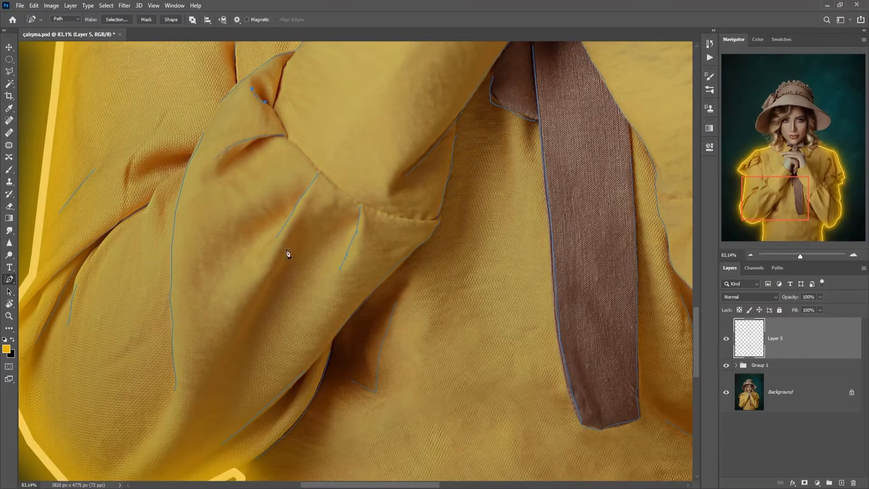
# Set the foreground colour to white (ffffff) for the Brush, and return to the Freeform Pen tool.
pyautogui.scroll(-6, 288, 254)
pyautogui.scroll(3, 429, 271)
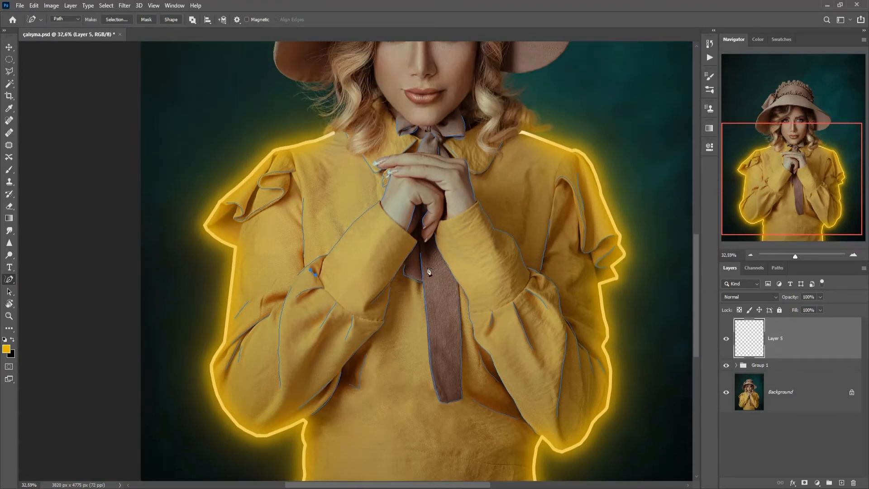
pyautogui.scroll(-3, 429, 271)
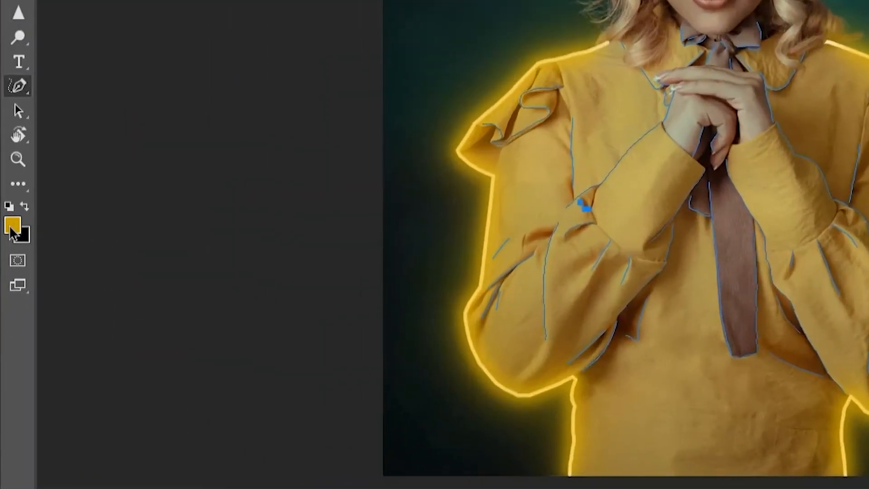
pyautogui.click(12, 226)
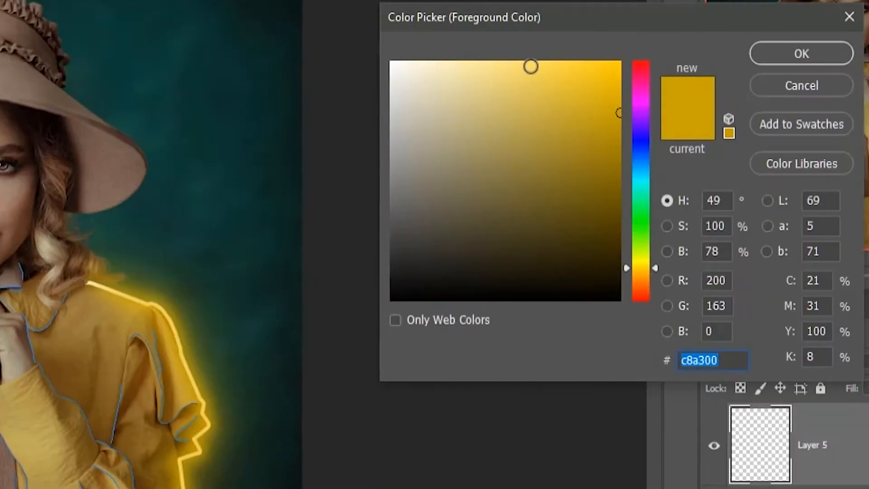
pyautogui.write('ffffff')
pyautogui.click(763, 54)
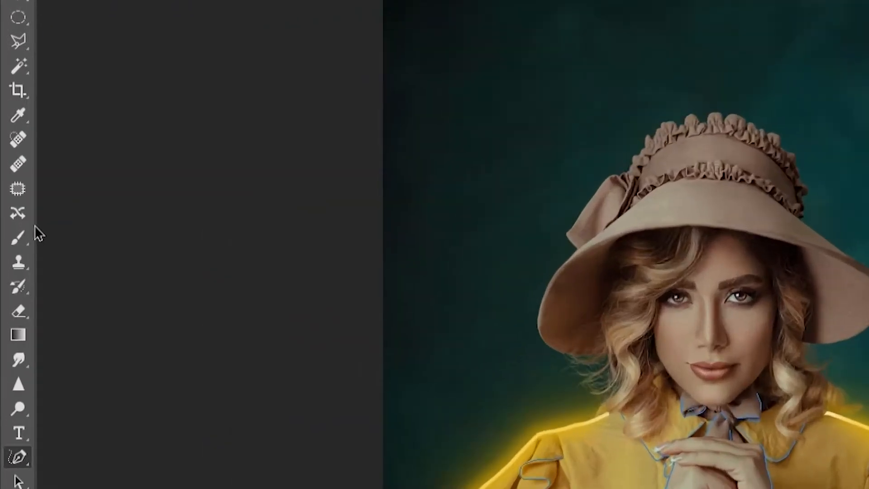
pyautogui.click(25, 241)
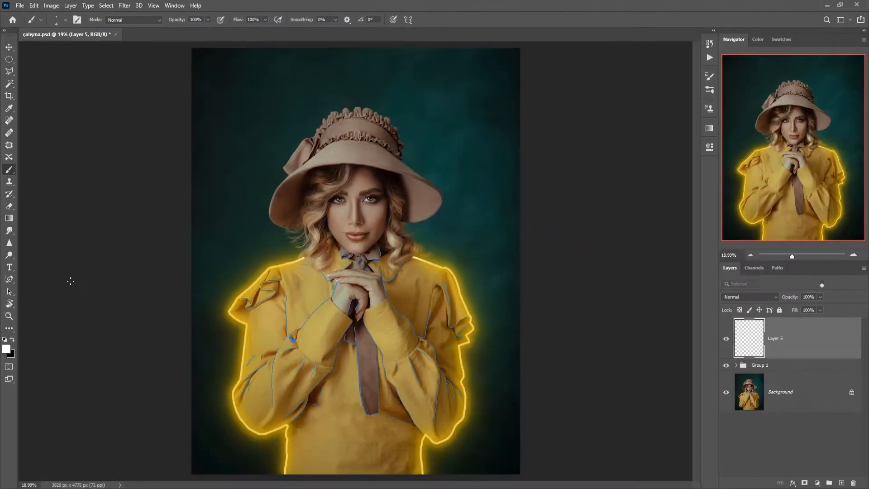
pyautogui.click(9, 279)
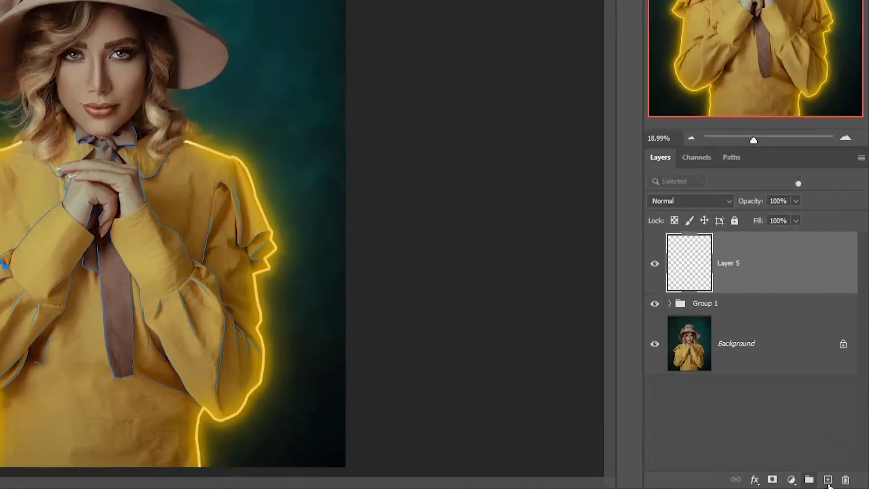
pyautogui.hotkey('ctrl', 'shift', 'alt', 'n')
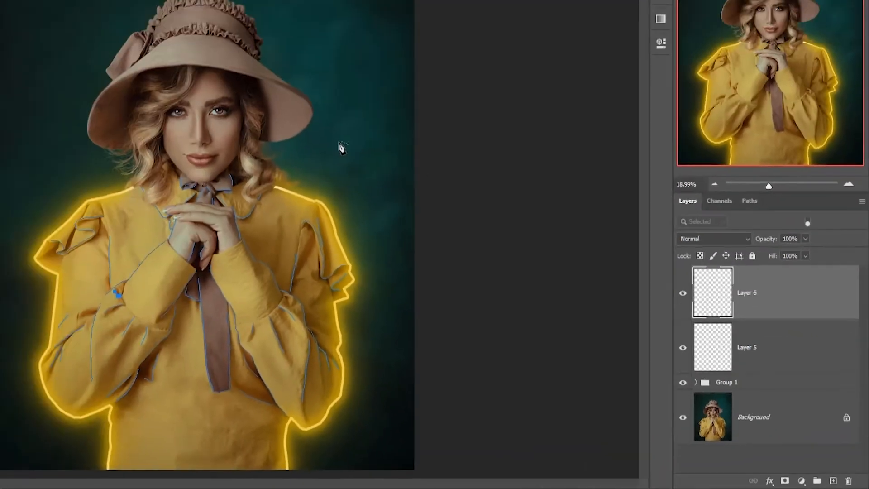
pyautogui.moveTo(342, 148)
pyautogui.mouseDown()
pyautogui.moveTo(392, 180)
pyautogui.moveTo(390, 189)
pyautogui.mouseUp()
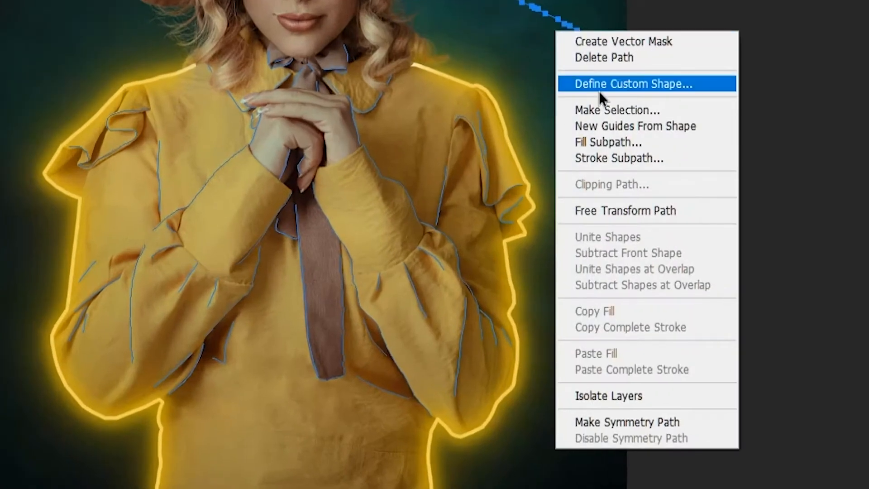
pyautogui.click(585, 206)
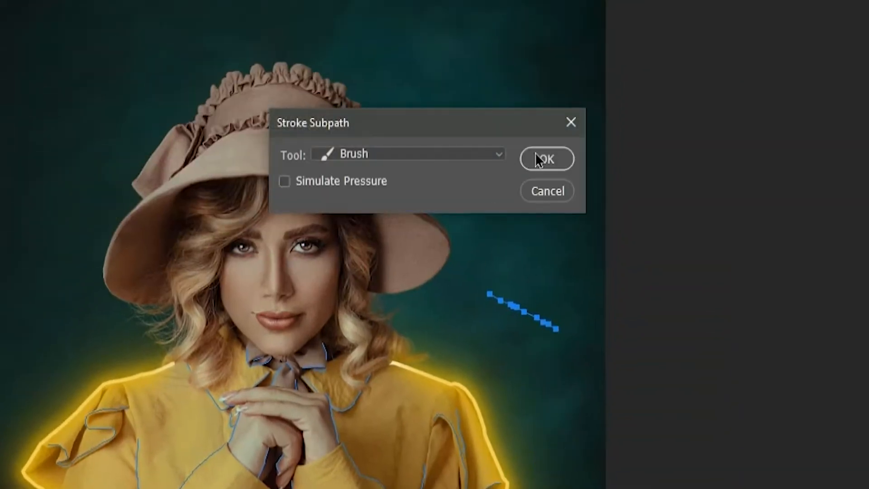
pyautogui.click(543, 167)
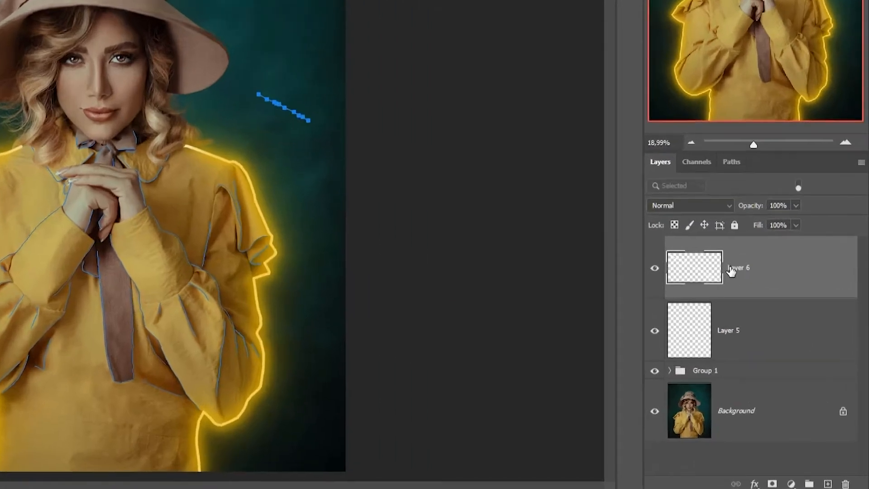
pyautogui.moveTo(738, 276); pyautogui.dragTo(845, 483)
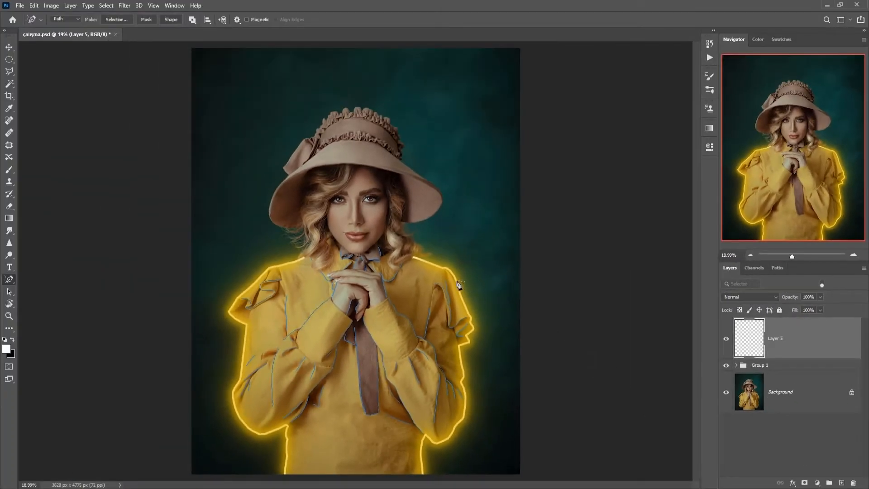
# Stroke all the traced detail paths on Layer 5 with the Brush, leaving Simulate Pressure off.
pyautogui.rightClick(454, 284)
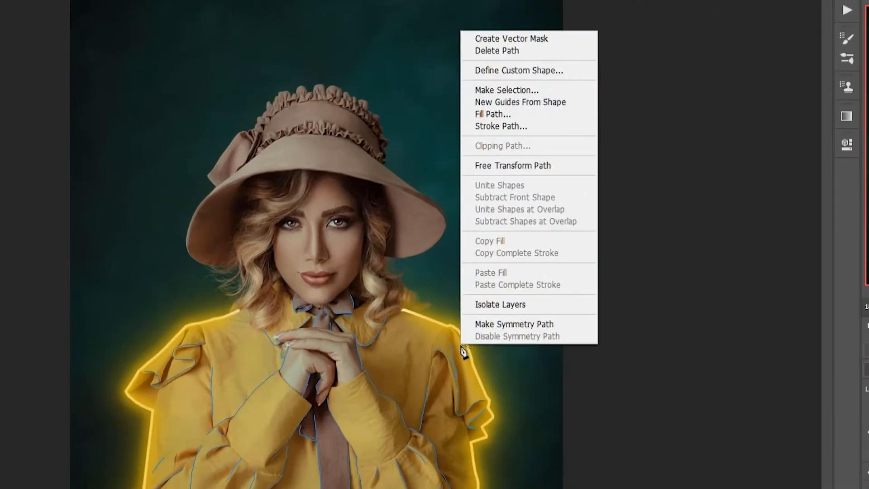
pyautogui.click(487, 128)
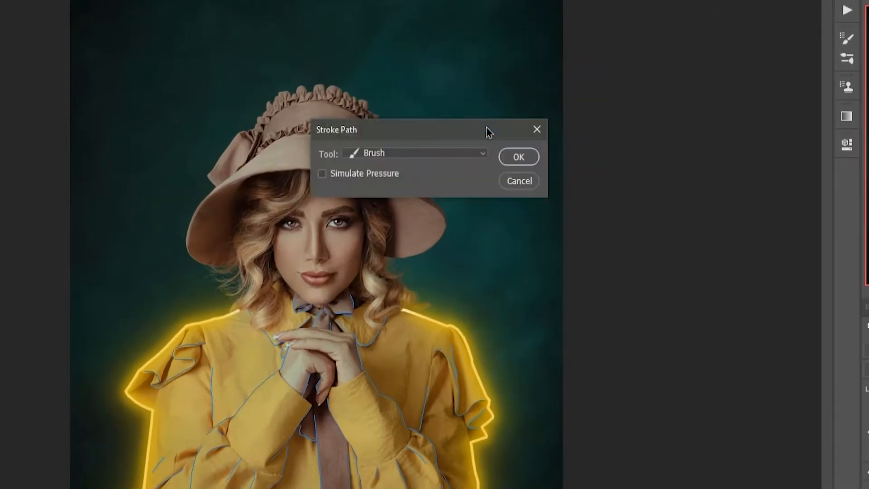
pyautogui.click(519, 158)
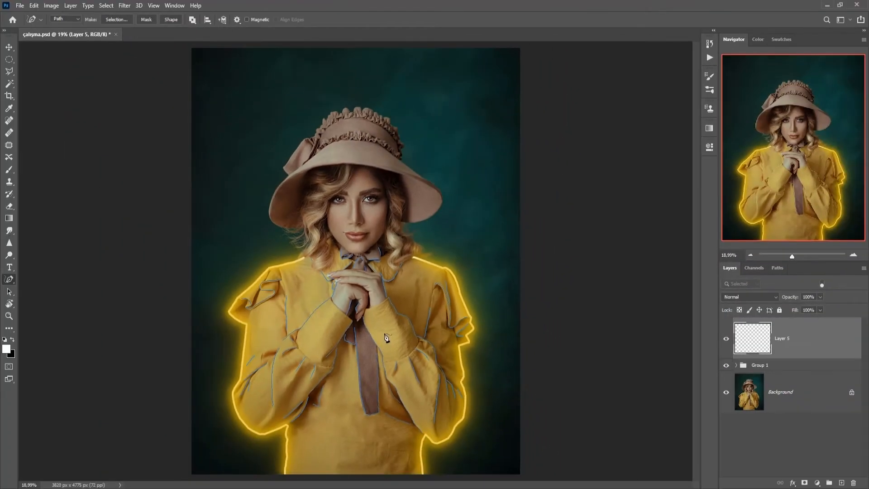
pyautogui.scroll(10, 407, 292)
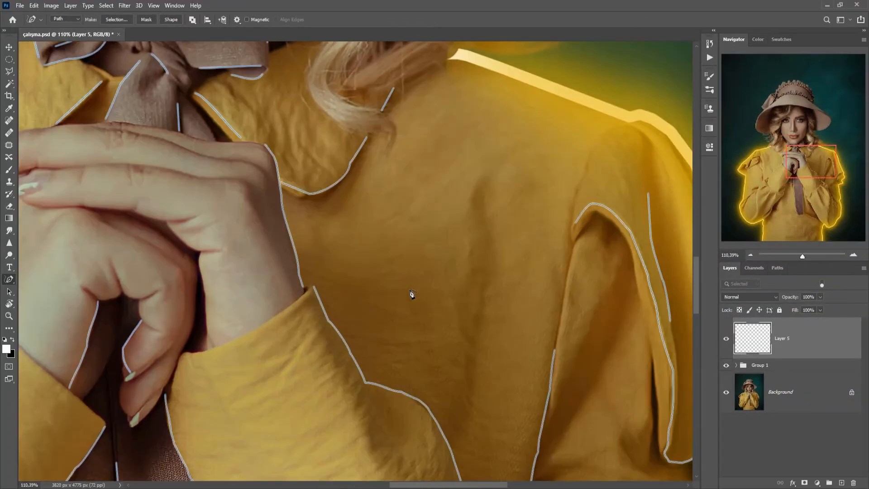
pyautogui.scroll(-6, 412, 295)
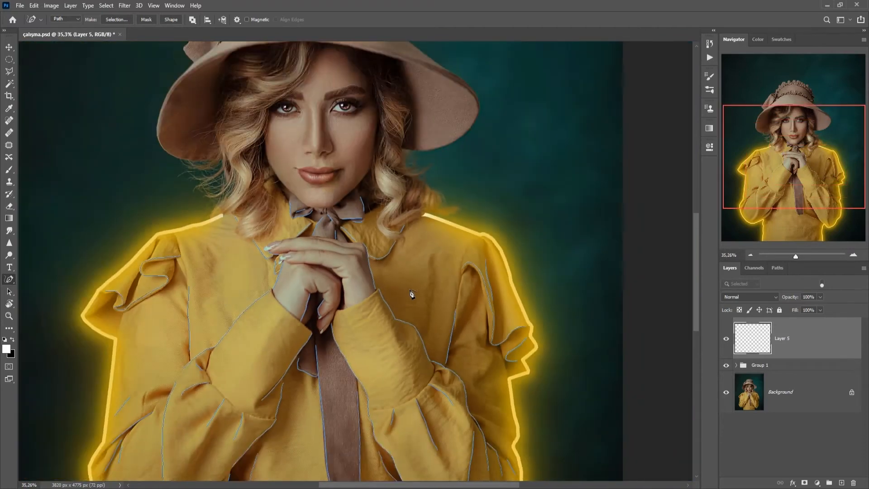
pyautogui.scroll(-2, 412, 295)
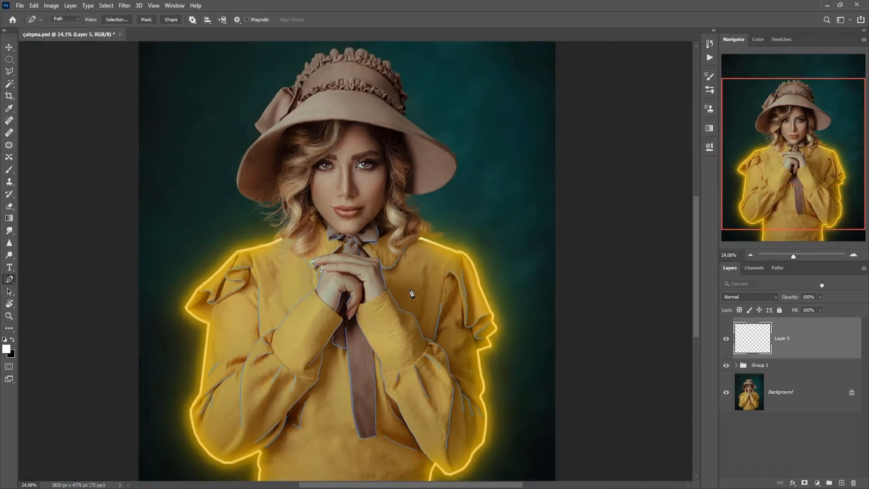
# Add Layer 6 above Layer 5 and set the Brush's foreground colour to golden yellow (d9ab21).
pyautogui.scroll(-1, 412, 294)
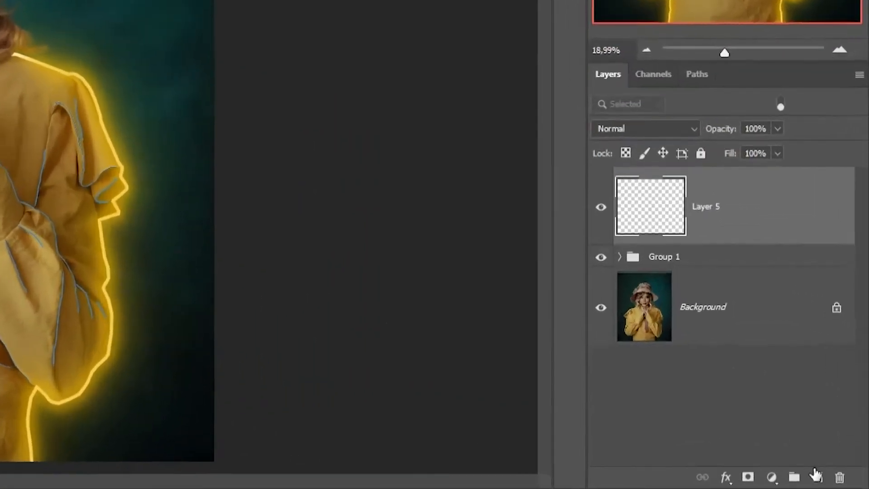
pyautogui.click(842, 484)
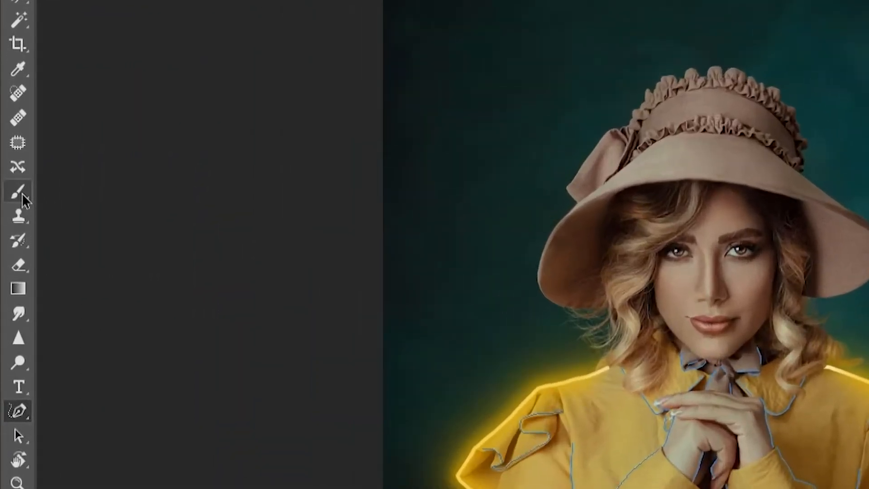
pyautogui.click(10, 170)
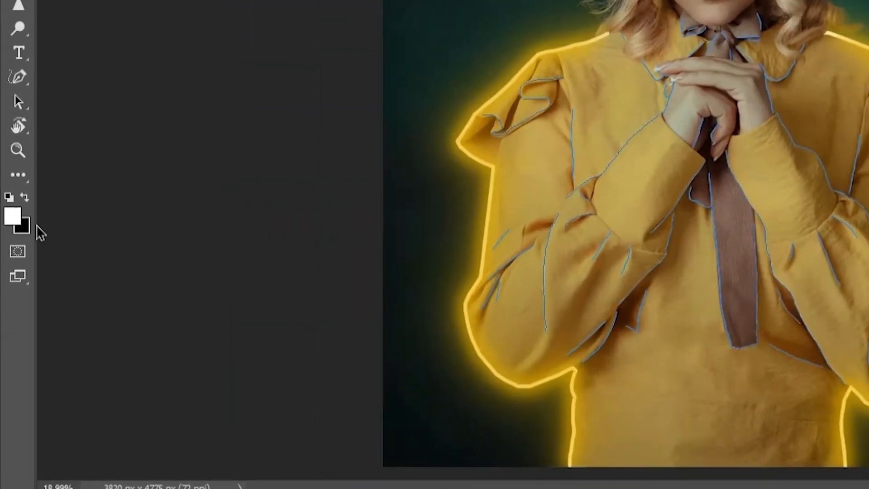
pyautogui.click(7, 349)
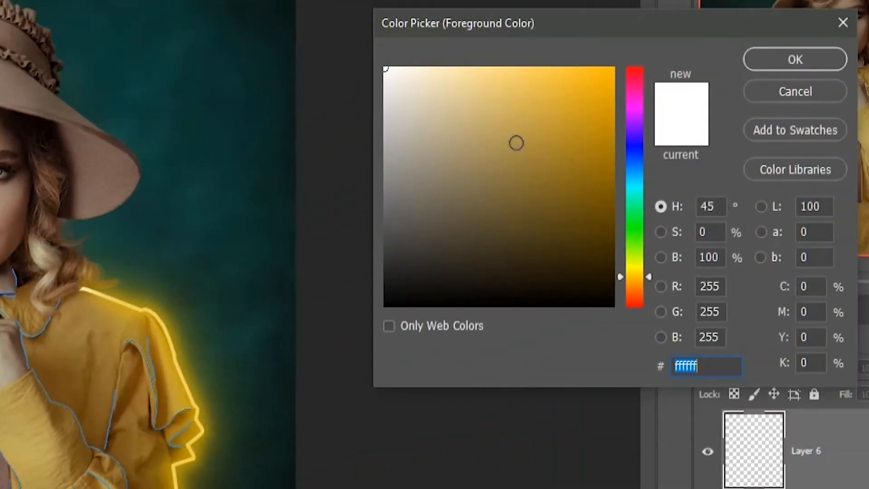
pyautogui.moveTo(655, 81); pyautogui.dragTo(662, 105)
pyautogui.moveTo(576, 134)
pyautogui.mouseDown()
pyautogui.moveTo(567, 114)
pyautogui.moveTo(570, 101)
pyautogui.moveTo(579, 103)
pyautogui.mouseUp()
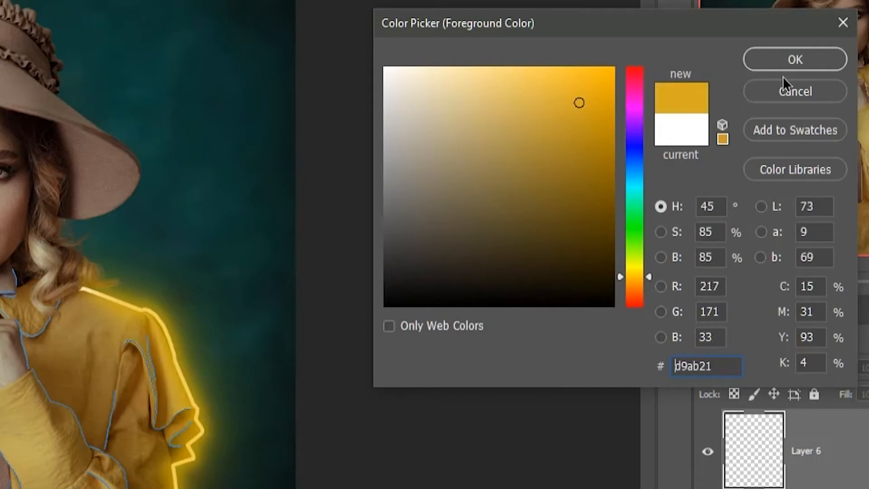
pyautogui.click(792, 60)
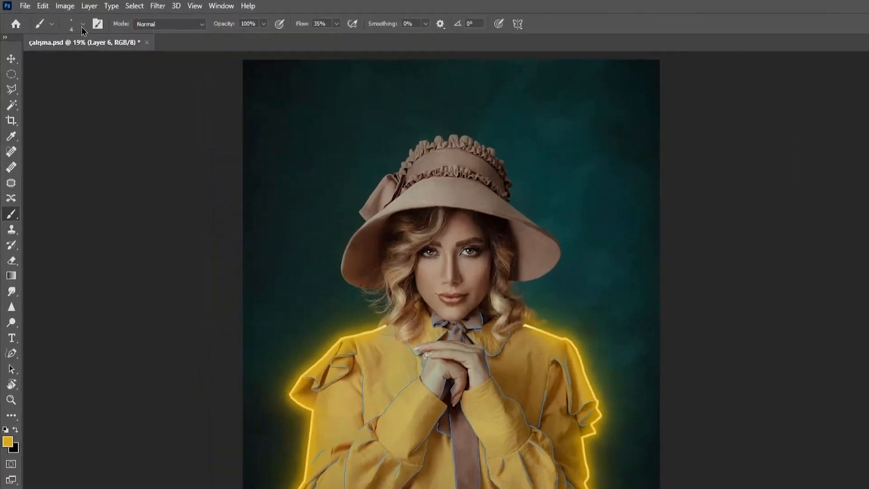
# Choose the soft-edged brush preset (Yumuşak Kenar) and set its size to 20 px.
pyautogui.click(83, 24)
pyautogui.click(82, 154)
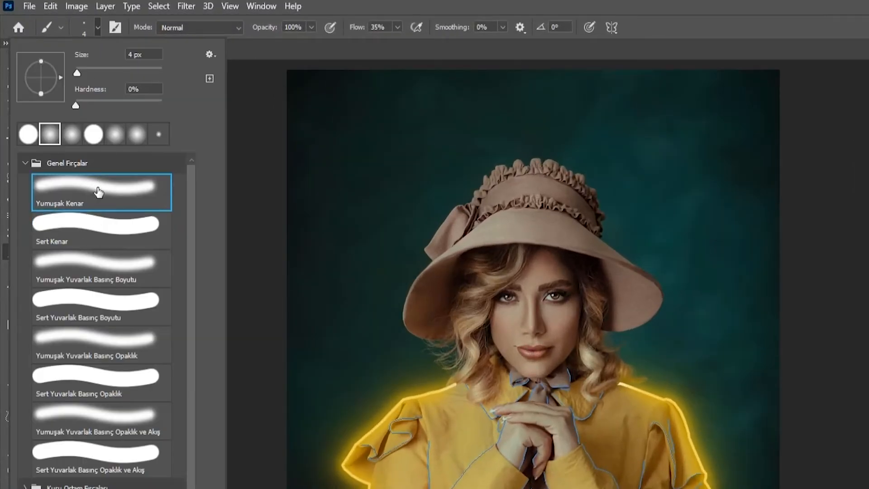
pyautogui.click(138, 55)
pyautogui.write('20')
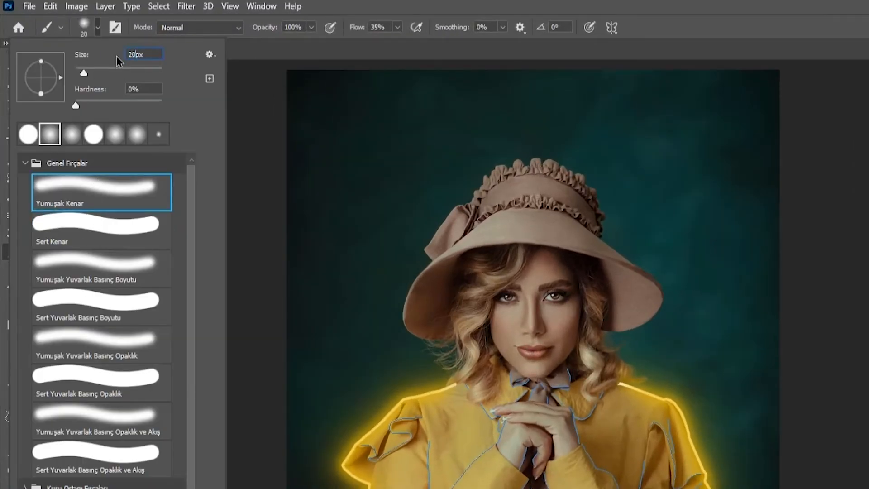
pyautogui.press('Return')
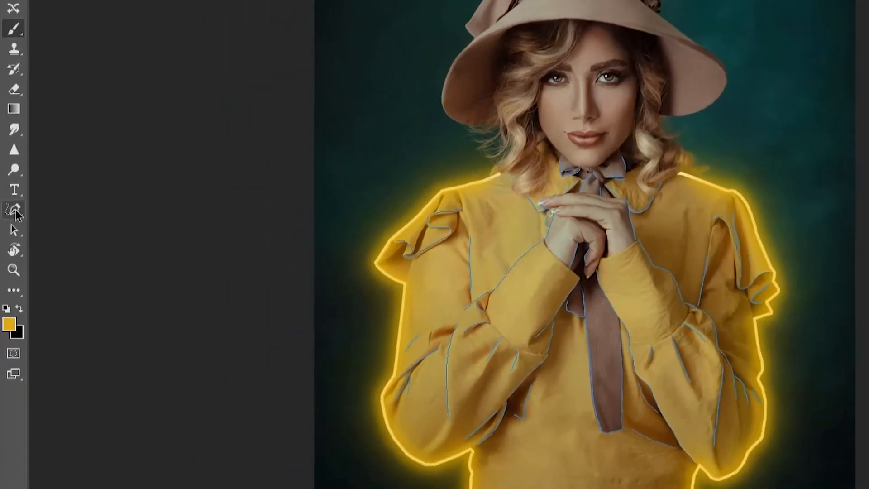
# Stroke the traced detail paths on Layer 6 with the yellow Brush, leaving Simulate Pressure off.
pyautogui.press('p')
pyautogui.rightClick(389, 301)
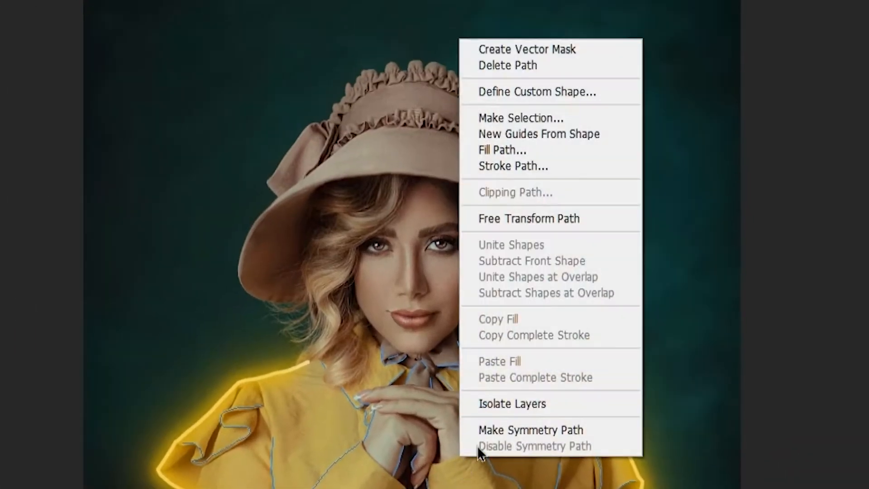
pyautogui.click(524, 166)
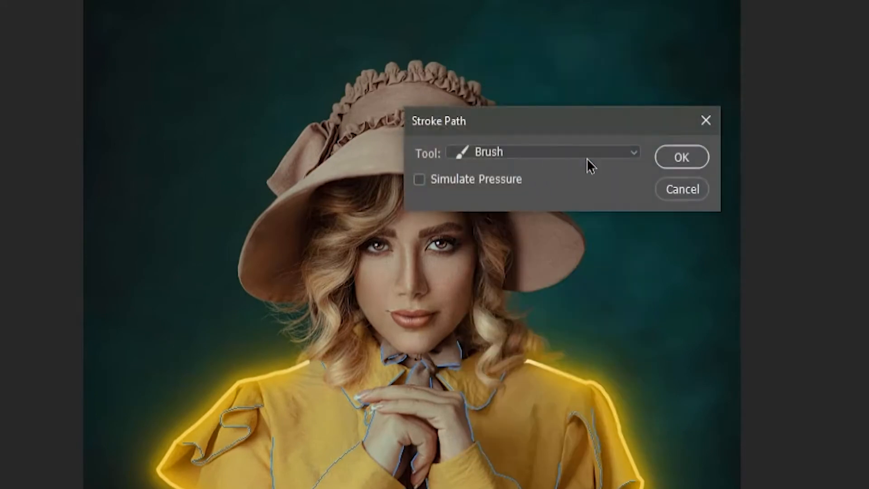
pyautogui.click(683, 157)
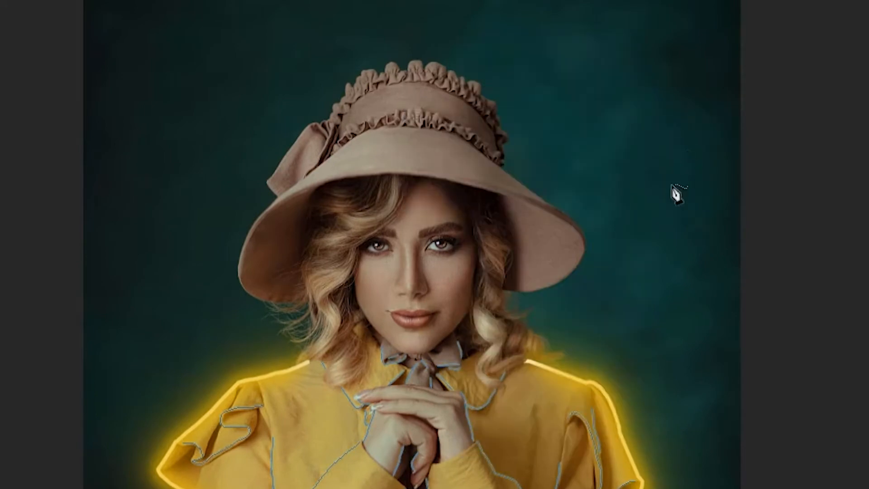
# Inspect the yellow lines over the folds and try Layer 6 at 65% opacity.
pyautogui.scroll(5, 530, 476)
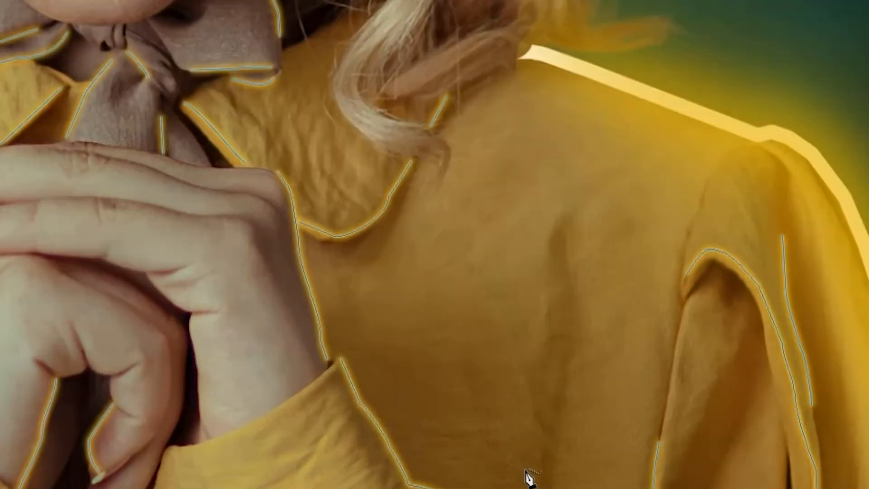
pyautogui.scroll(2, 529, 477)
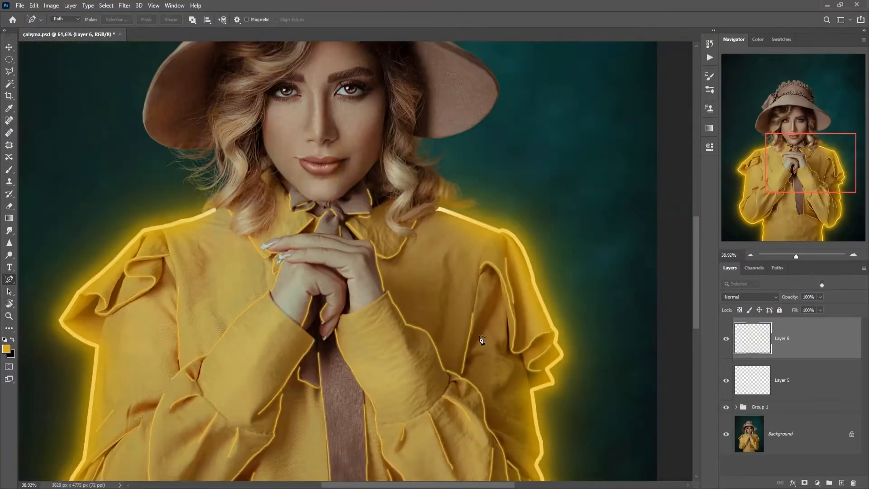
pyautogui.scroll(-2, 475, 338)
pyautogui.scroll(-2, 476, 338)
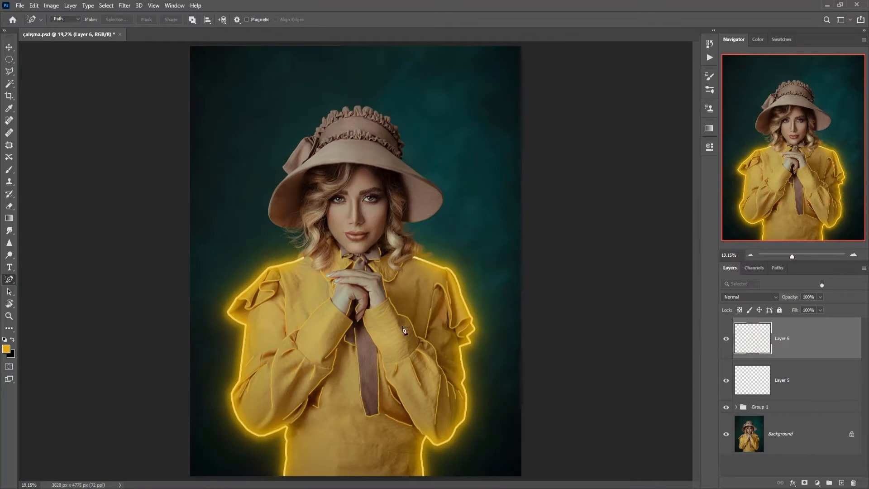
pyautogui.scroll(2, 374, 329)
pyautogui.scroll(5, 374, 329)
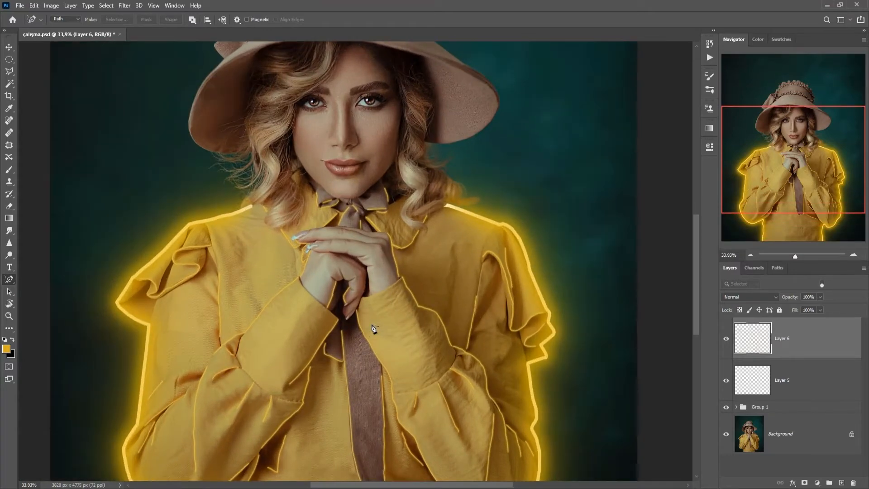
pyautogui.scroll(1, 510, 275)
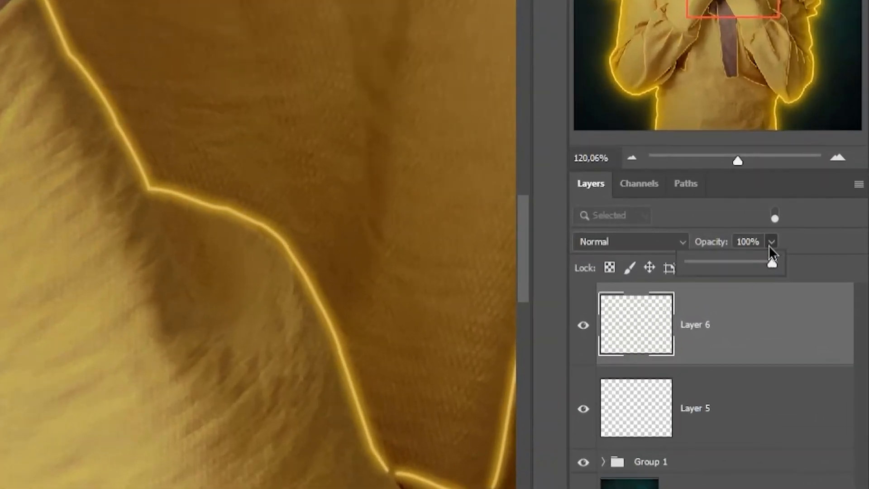
pyautogui.click(821, 297)
pyautogui.moveTo(740, 262); pyautogui.dragTo(735, 262)
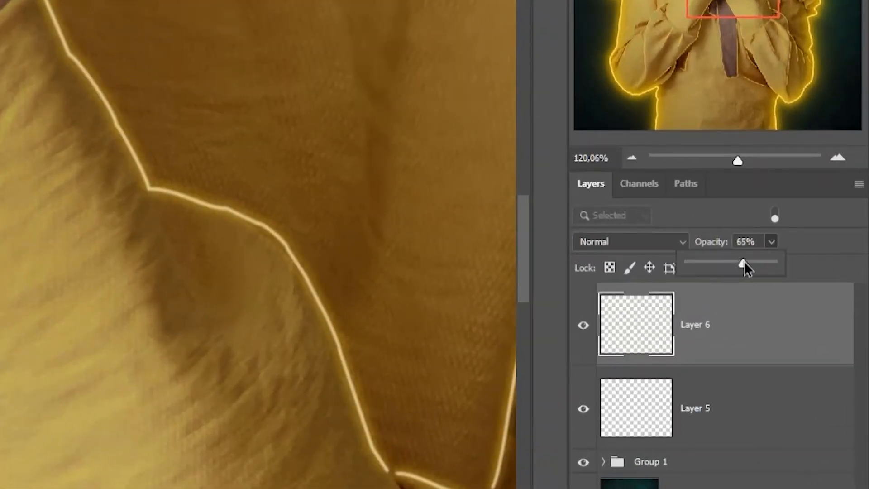
pyautogui.click(774, 240)
pyautogui.hotkey('ctrl', '0')
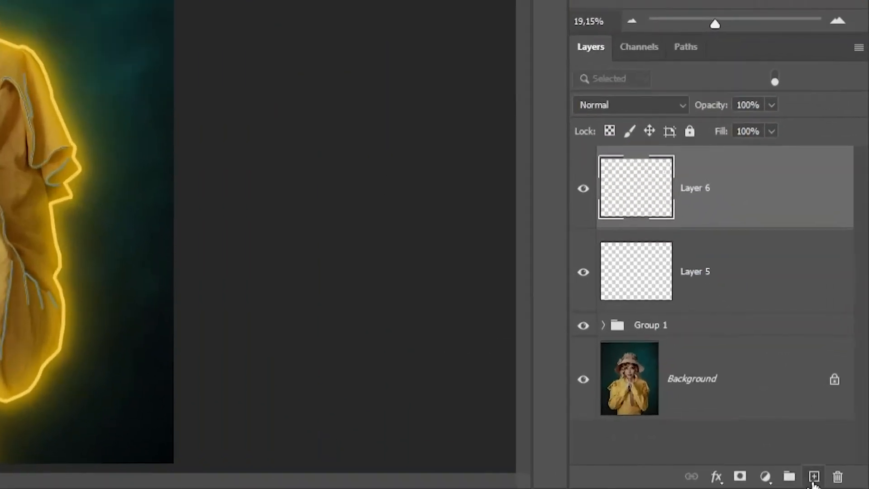
# Add Layer 7 above Layer 6 and enlarge the soft Brush for a wider glow.
pyautogui.click(814, 478)
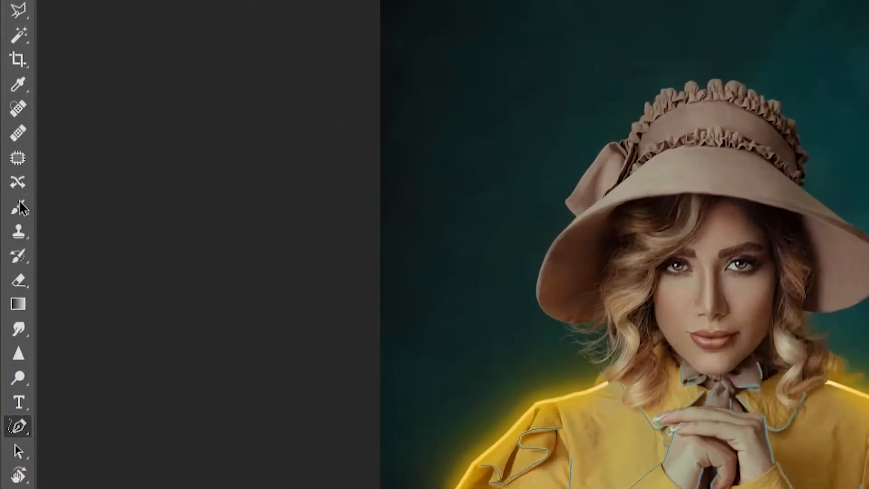
pyautogui.click(14, 172)
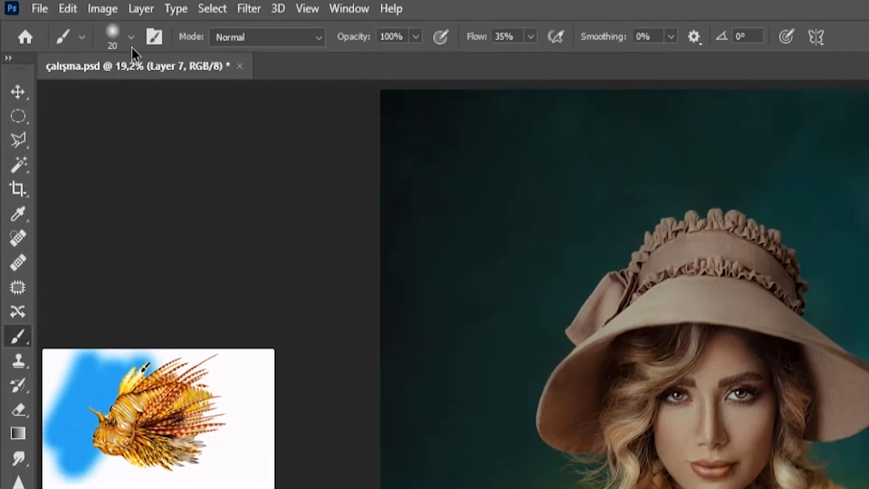
pyautogui.click(131, 38)
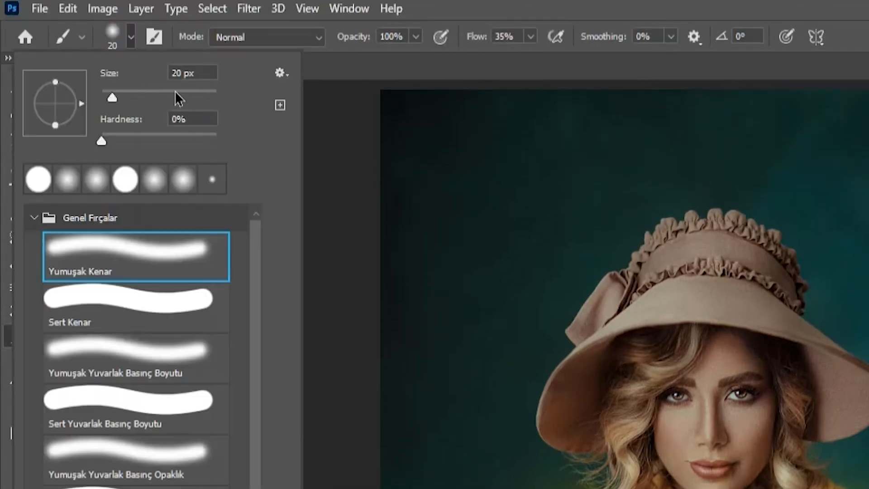
pyautogui.moveTo(135, 77); pyautogui.dragTo(142, 76)
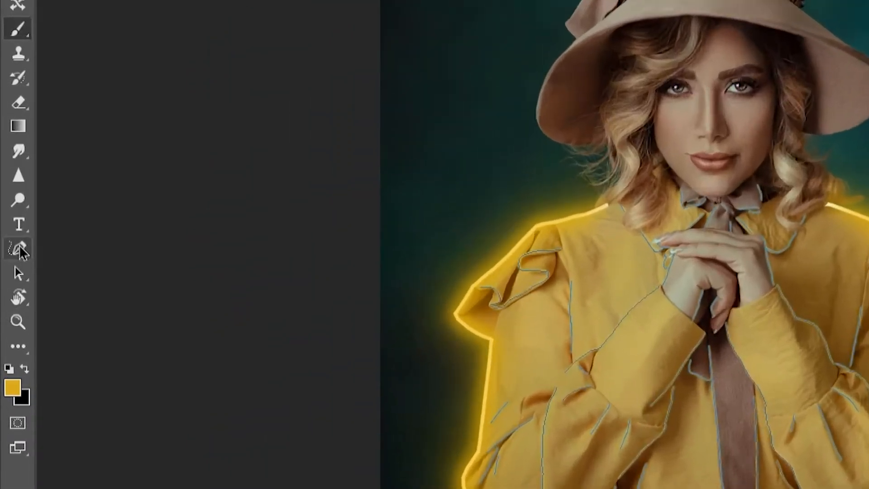
# Stroke the detail paths on Layer 7 with the enlarged Brush, leaving Simulate Pressure off, and hide the path outlines.
pyautogui.press('p')
pyautogui.rightClick(778, 304)
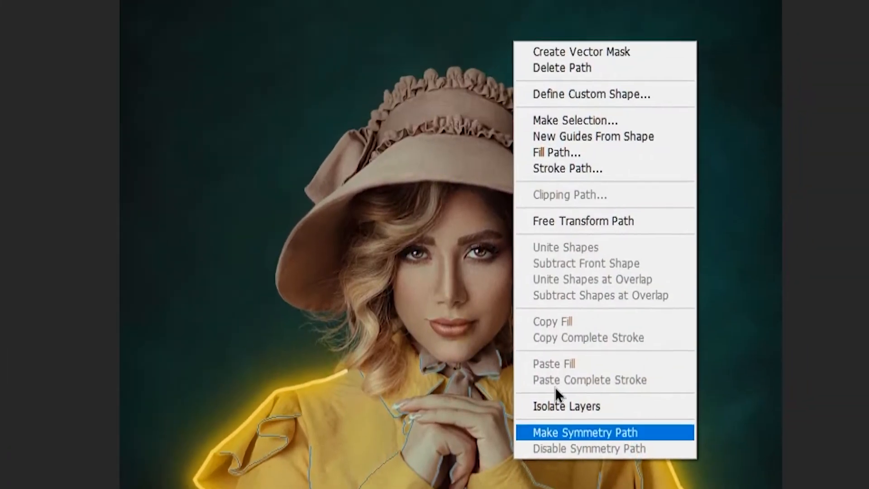
pyautogui.click(563, 171)
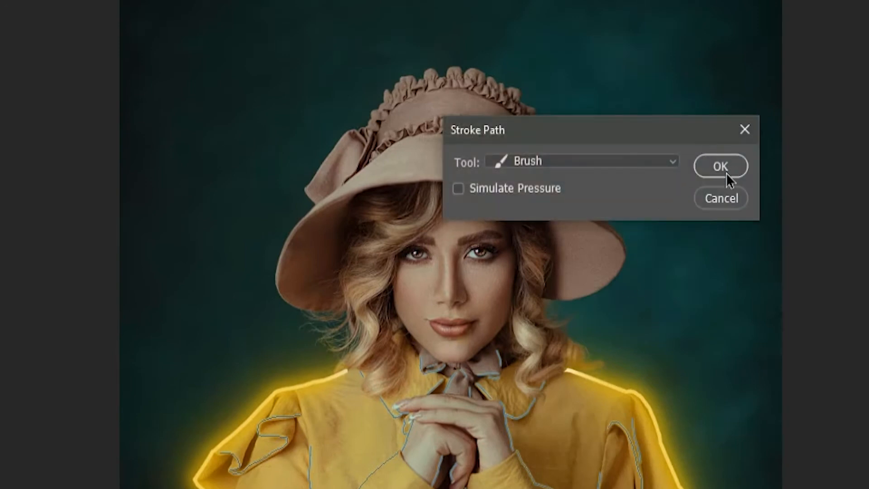
pyautogui.click(725, 168)
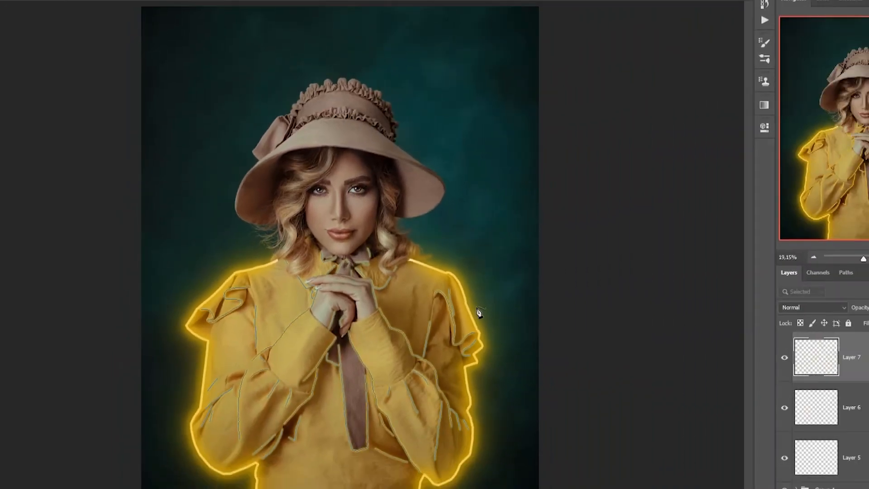
pyautogui.press('Return')
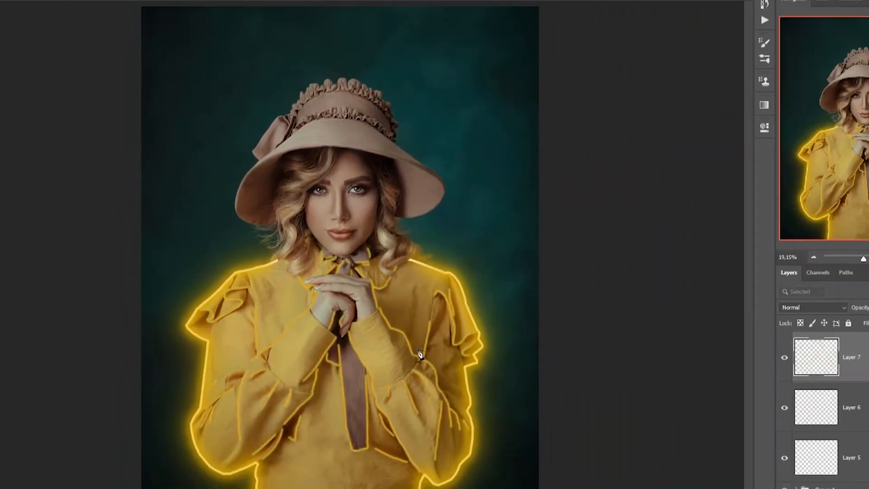
# Set the opacity of Layer 7 to 25%.
pyautogui.scroll(1, 418, 349)
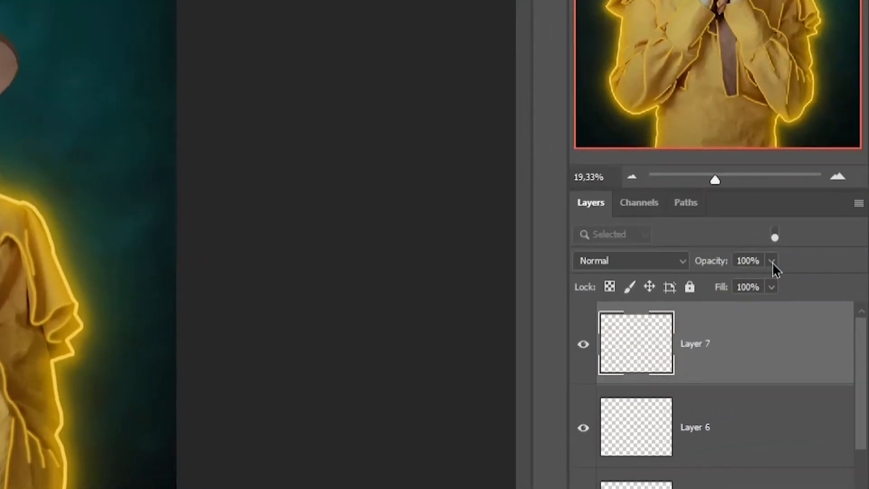
pyautogui.click(772, 262)
pyautogui.click(711, 265)
pyautogui.write('25')
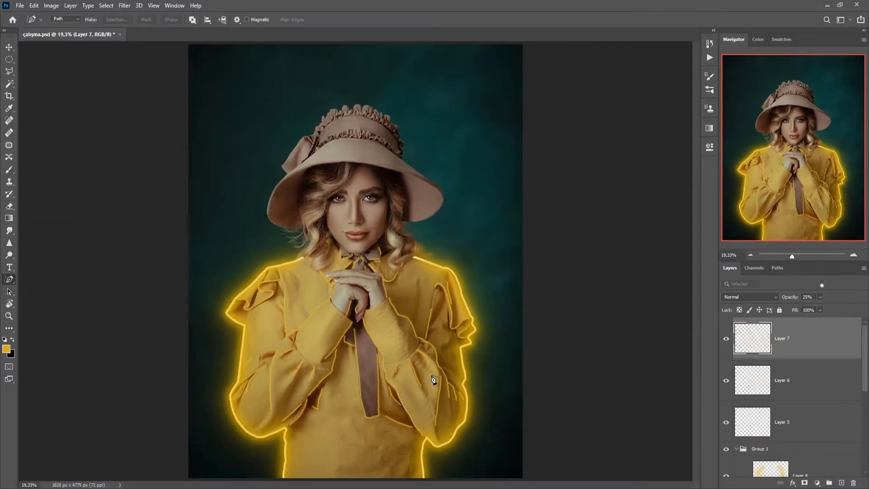
# Soften the detail-line glow on Layer 7 with a Gaussian Blur of 200 pixels radius.
pyautogui.scroll(6, 388, 330)
pyautogui.scroll(2, 367, 291)
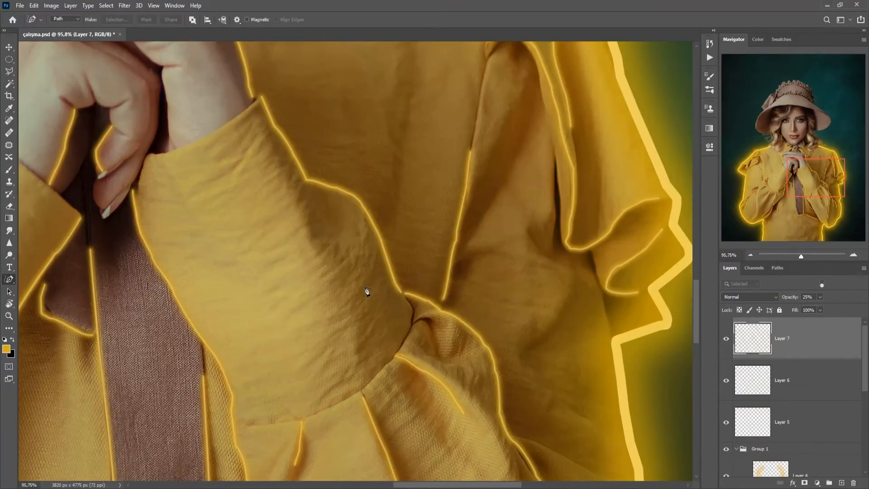
pyautogui.scroll(-5, 367, 291)
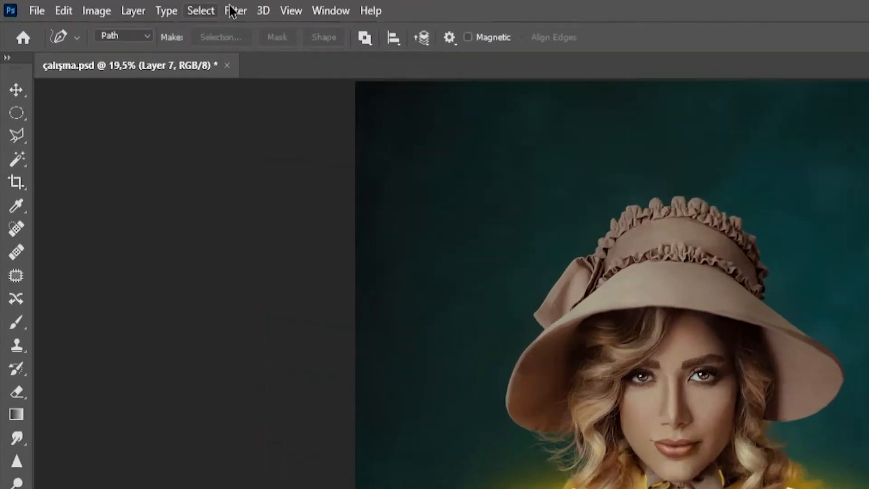
pyautogui.click(125, 5)
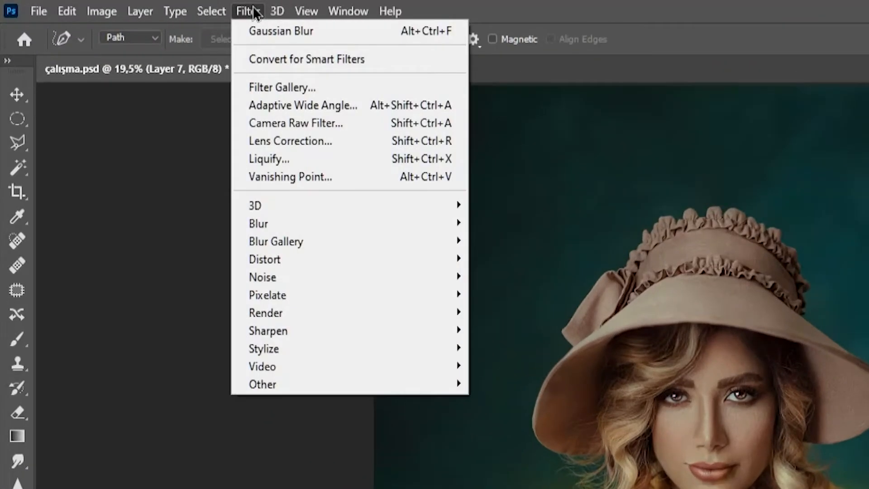
pyautogui.moveTo(304, 226)
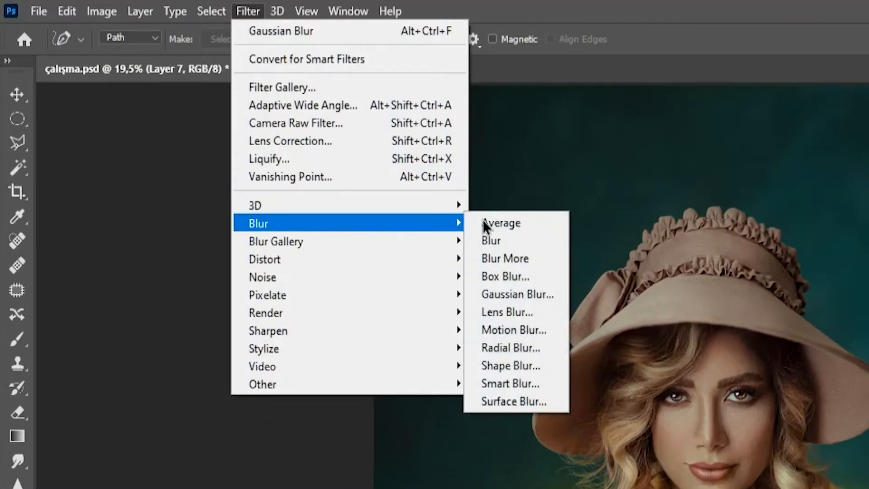
pyautogui.click(526, 294)
pyautogui.moveTo(502, 397)
pyautogui.mouseDown()
pyautogui.moveTo(542, 390)
pyautogui.moveTo(375, 381)
pyautogui.moveTo(521, 385)
pyautogui.moveTo(414, 379)
pyautogui.mouseUp()
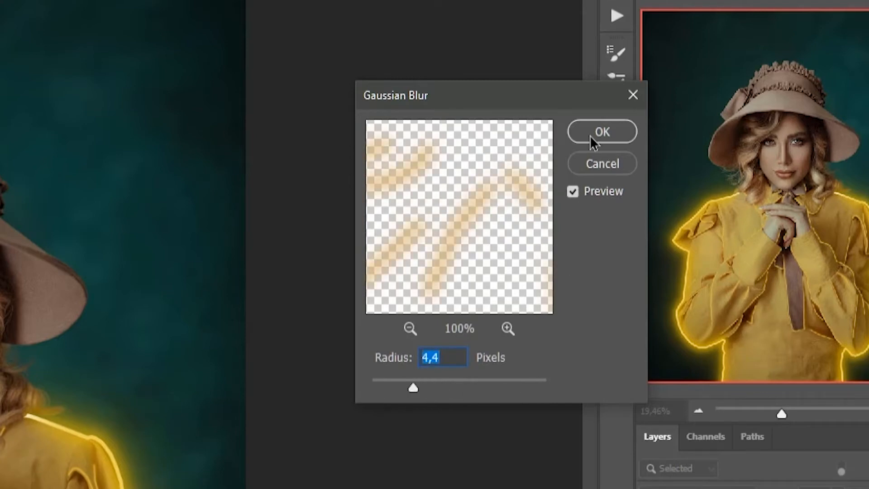
pyautogui.click(509, 382)
pyautogui.click(402, 370)
pyautogui.write('200')
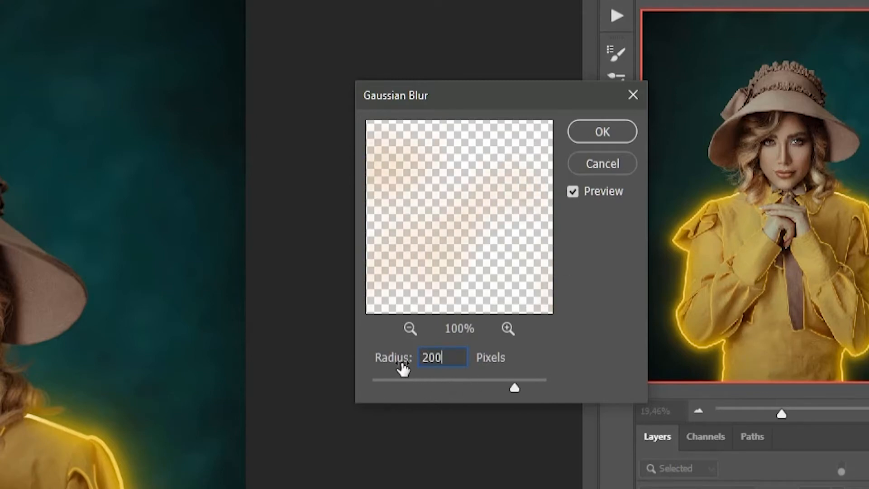
pyautogui.press('Return')
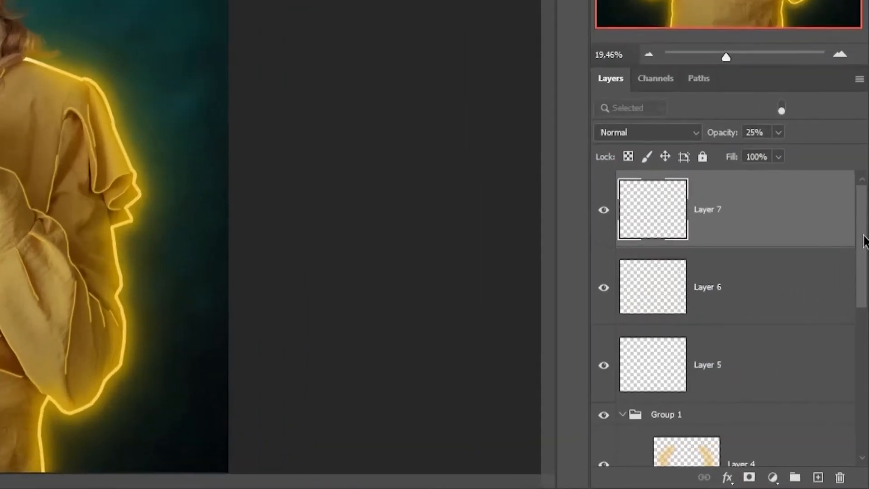
# Group Layers 5, 6 and 7 into a new layer group above Group 1.
pyautogui.moveTo(867, 353)
pyautogui.mouseDown()
pyautogui.moveTo(865, 386)
pyautogui.moveTo(858, 341)
pyautogui.mouseUp()
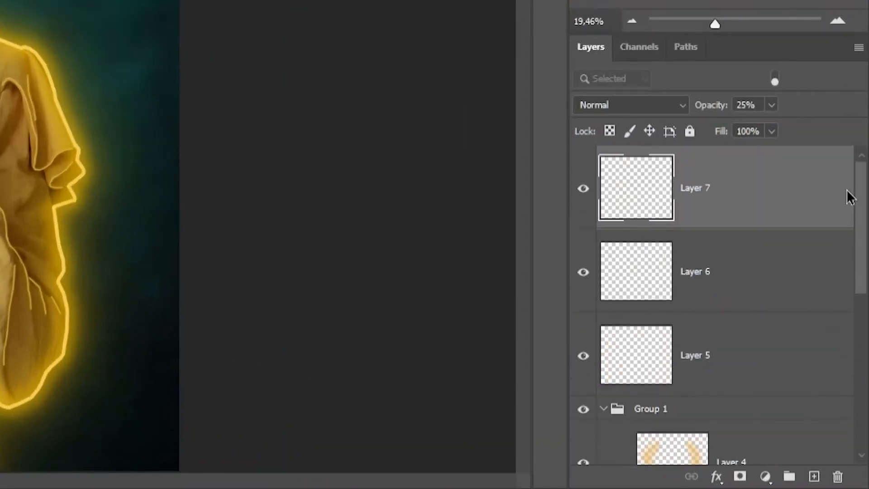
pyautogui.keyDown('shift'); pyautogui.click(714, 272); pyautogui.keyUp('shift')
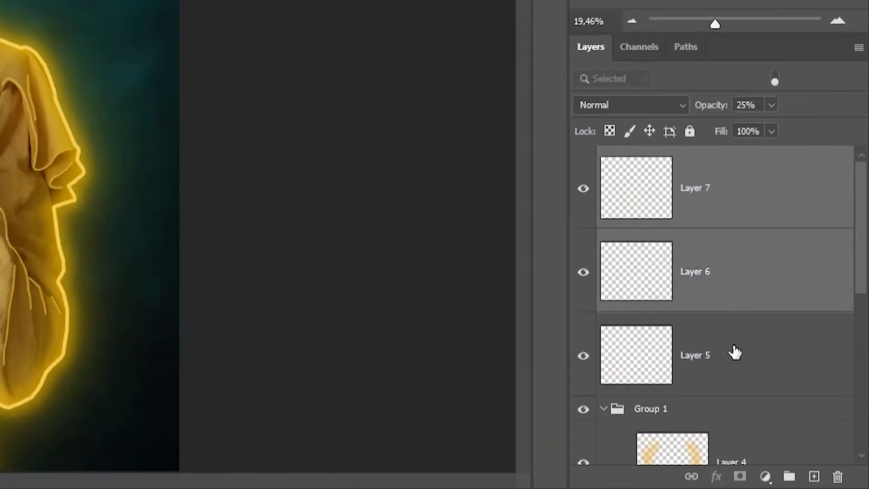
pyautogui.keyDown('shift'); pyautogui.click(735, 352); pyautogui.keyUp('shift')
pyautogui.moveTo(725, 356); pyautogui.dragTo(789, 477)
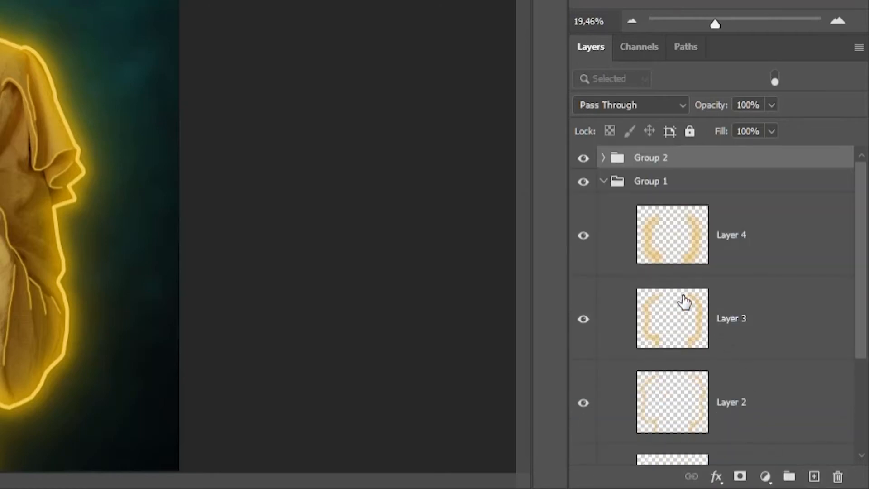
# Group Layers 1 through 4 into a new layer group inside Group 1.
pyautogui.scroll(-4, 684, 276)
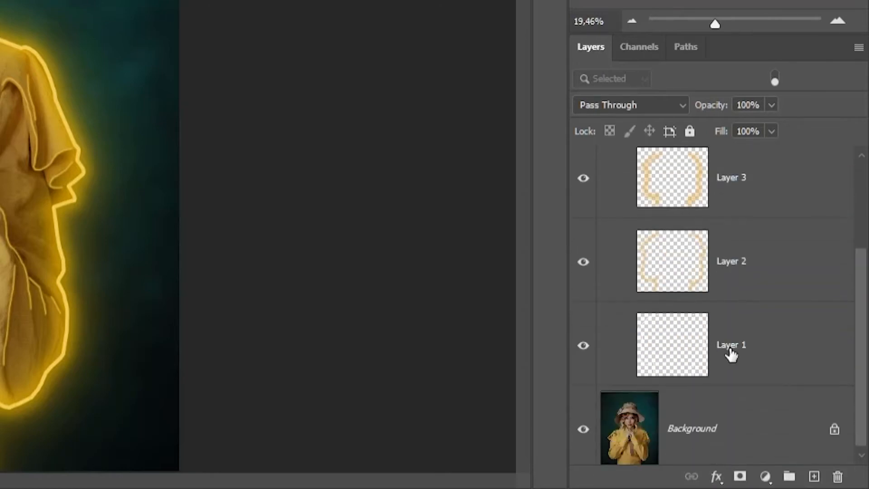
pyautogui.click(733, 349)
pyautogui.keyDown('shift'); pyautogui.click(734, 251); pyautogui.keyUp('shift')
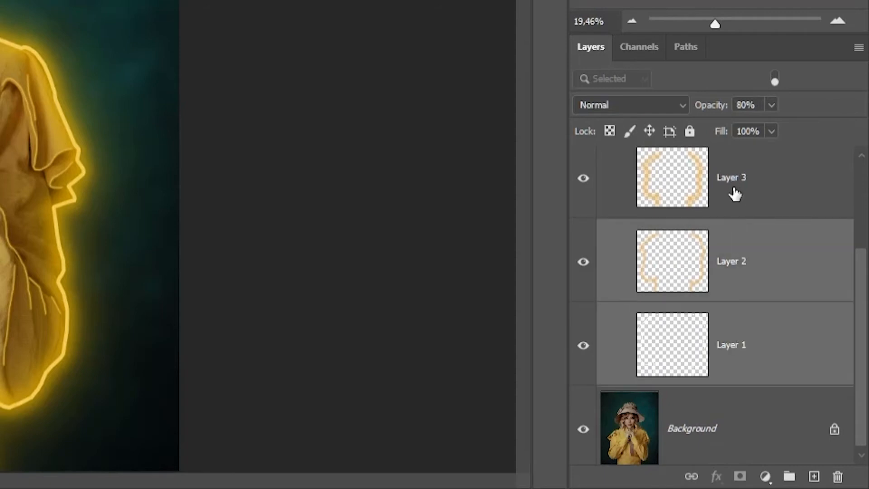
pyautogui.keyDown('shift'); pyautogui.click(734, 194); pyautogui.keyUp('shift')
pyautogui.moveTo(865, 345); pyautogui.dragTo(838, 270)
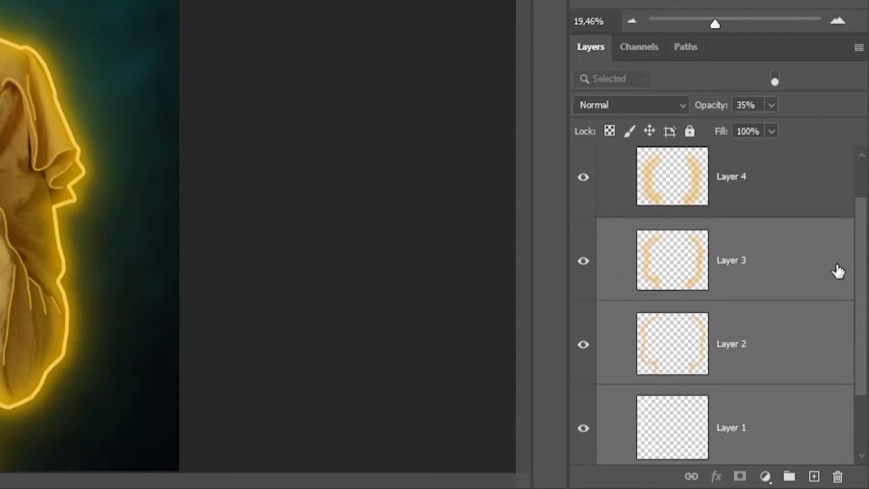
pyautogui.keyDown('shift'); pyautogui.click(722, 175); pyautogui.keyUp('shift')
pyautogui.moveTo(727, 430); pyautogui.dragTo(790, 476)
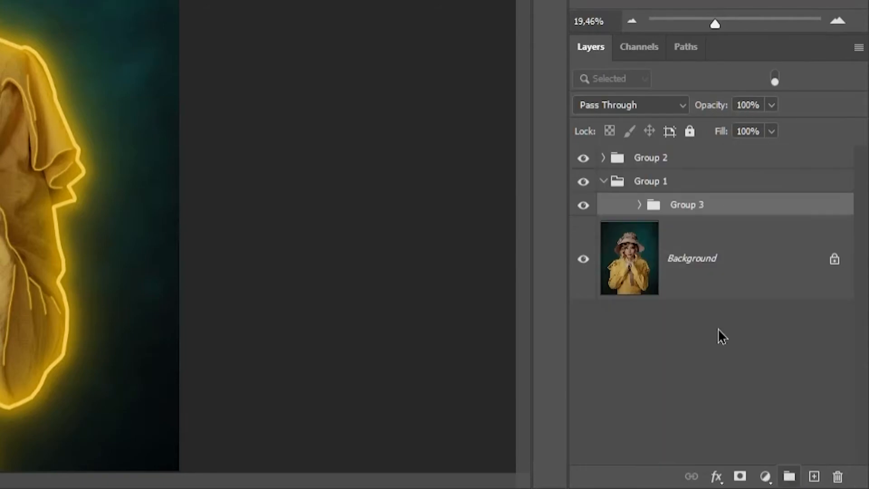
# Add a new layer above Group 2 and set the foreground colour to white (ffffff).
pyautogui.click(705, 335)
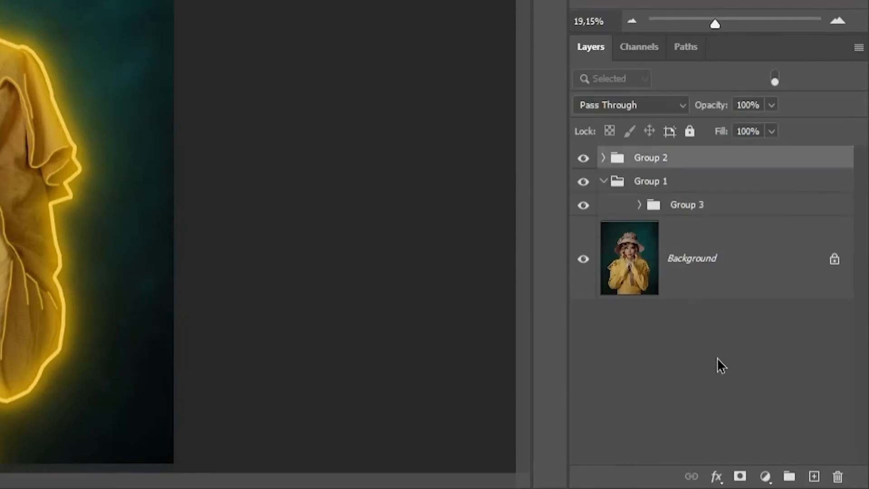
pyautogui.click(814, 477)
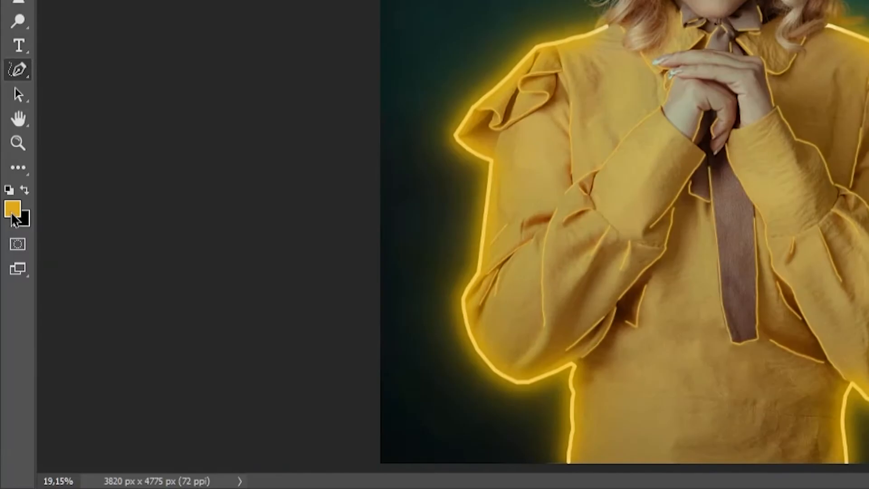
pyautogui.click(13, 210)
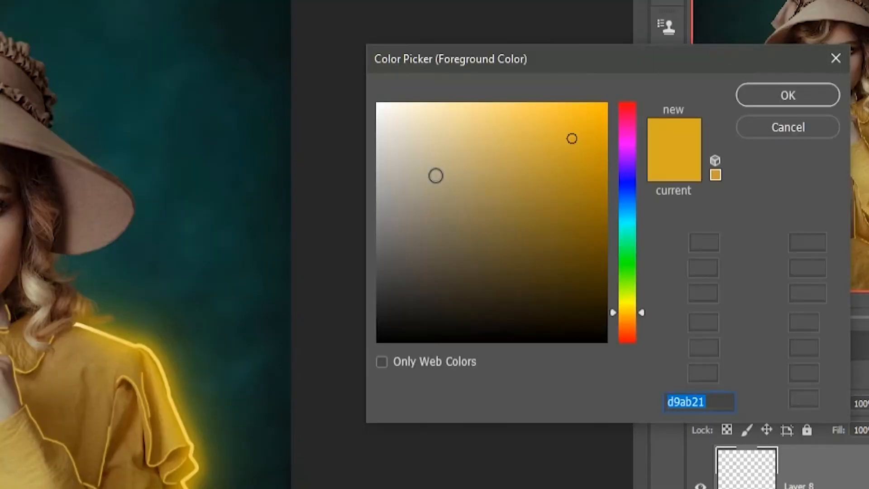
pyautogui.write('ffffff')
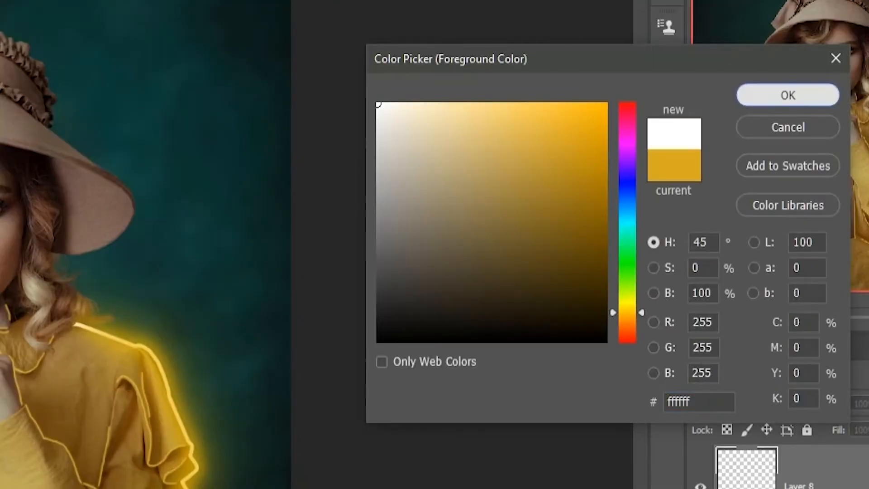
pyautogui.click(789, 96)
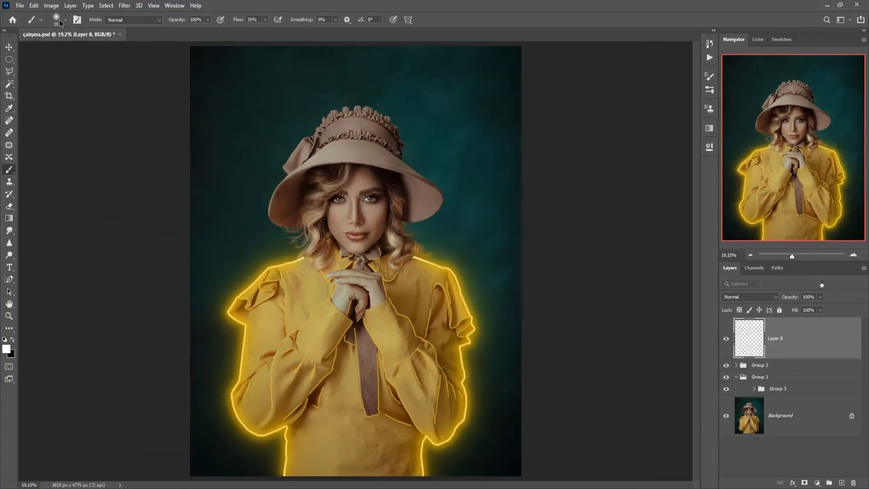
# Set the Brush to the hard-edged Sert Kenar preset at 5 px.
pyautogui.click(59, 21)
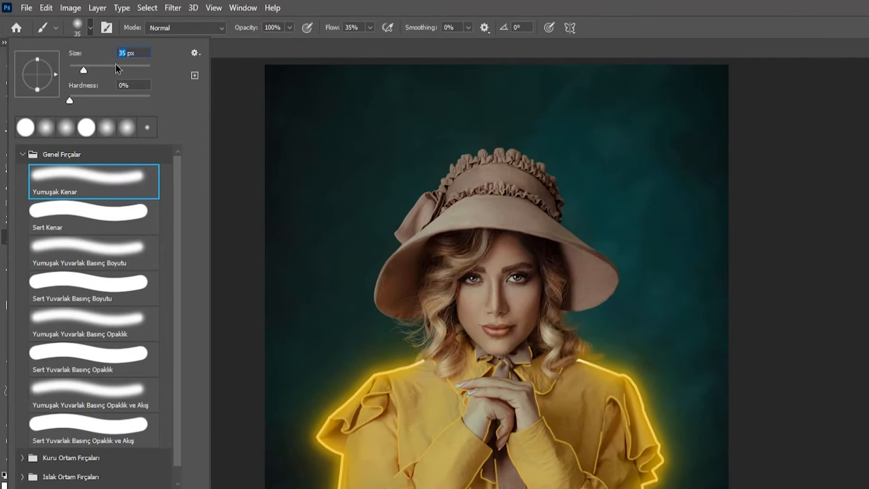
pyautogui.write('5')
pyautogui.click(78, 212)
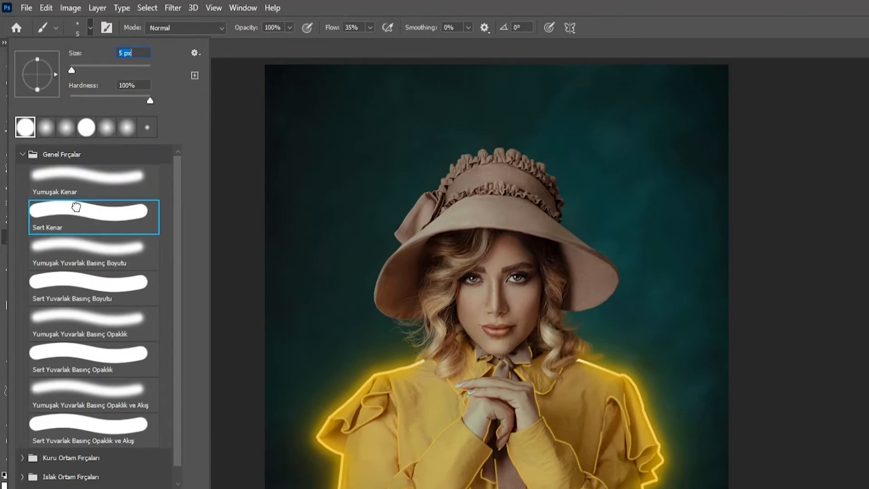
pyautogui.press('Return')
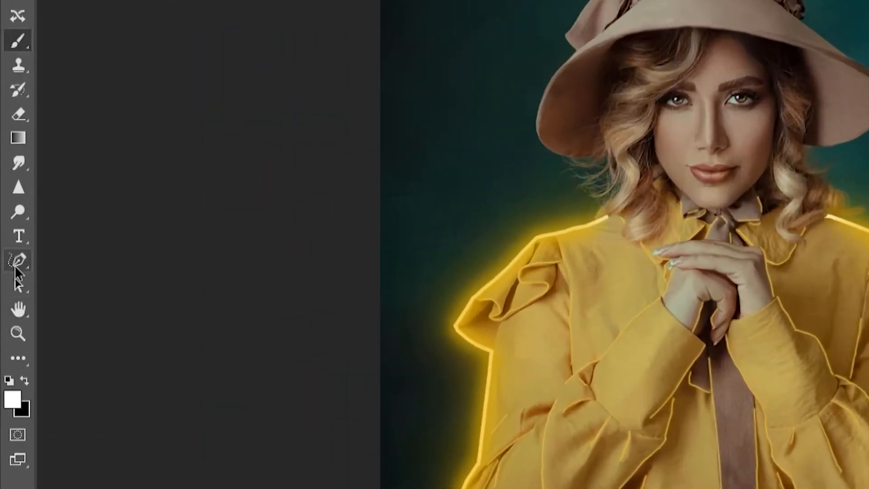
# Trace a Freeform Pen path along the hat brim from the hair on the image's left side up towards the forehead.
pyautogui.click(9, 279)
pyautogui.moveTo(301, 204); pyautogui.dragTo(635, 196)
pyautogui.moveTo(114, 393); pyautogui.dragTo(213, 358)
pyautogui.moveTo(213, 357); pyautogui.dragTo(440, 376)
pyautogui.moveTo(211, 331); pyautogui.dragTo(120, 257)
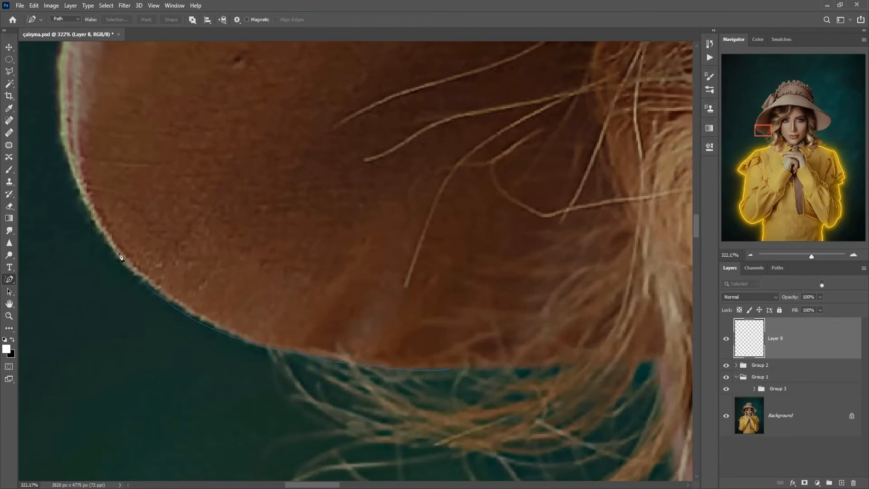
pyautogui.moveTo(76, 175)
pyautogui.mouseDown()
pyautogui.moveTo(63, 119)
pyautogui.moveTo(66, 47)
pyautogui.mouseUp()
pyautogui.scroll(-5, 194, 243)
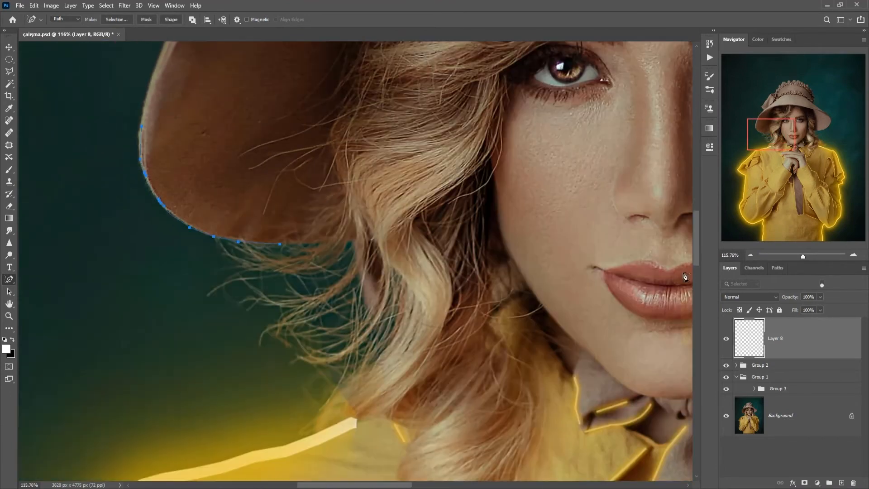
pyautogui.scroll(5, 166, 327)
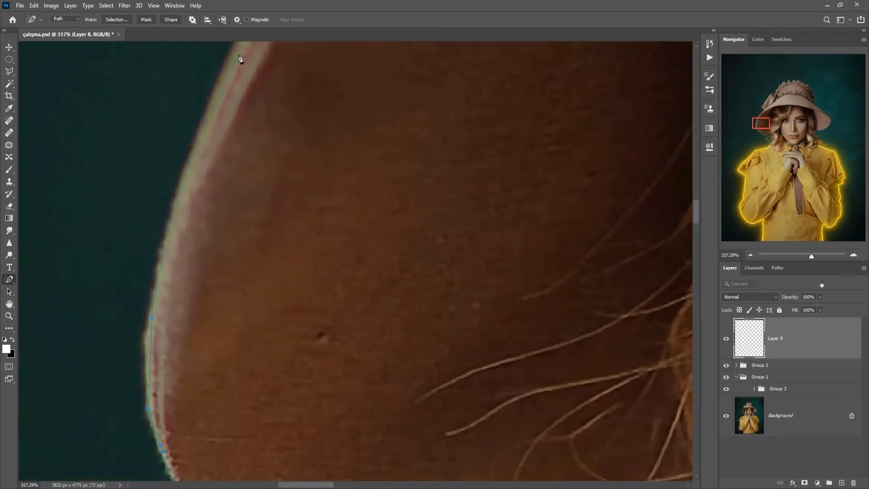
pyautogui.moveTo(764, 122); pyautogui.dragTo(769, 111)
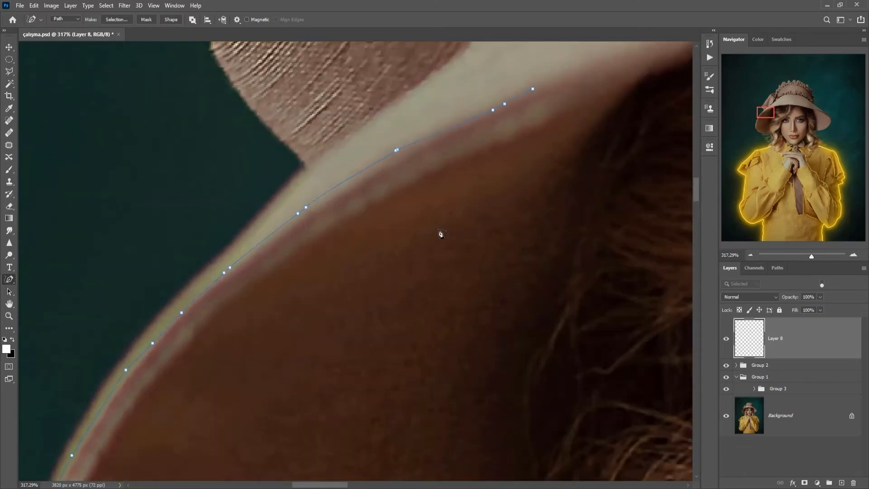
# Continue the brim path across the forehead and around the right side of the hat to the hair.
pyautogui.moveTo(764, 113); pyautogui.dragTo(813, 117)
pyautogui.scroll(-8, 512, 225)
pyautogui.scroll(5, 245, 218)
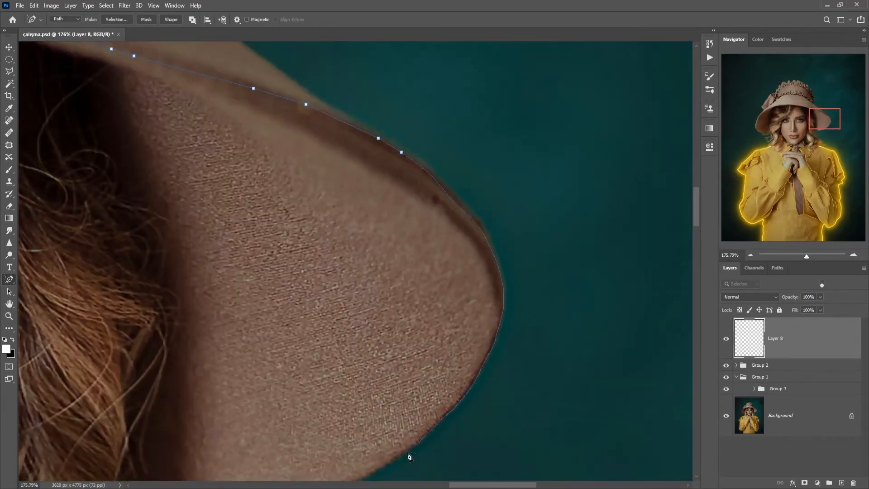
pyautogui.moveTo(409, 454)
pyautogui.mouseDown()
pyautogui.moveTo(365, 479)
pyautogui.moveTo(470, 282)
pyautogui.mouseUp()
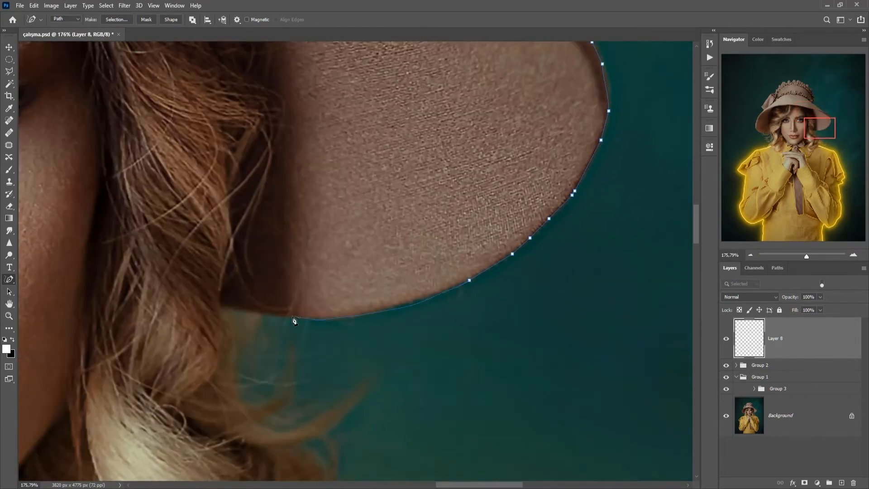
pyautogui.moveTo(293, 318); pyautogui.dragTo(292, 318)
pyautogui.scroll(-7, 313, 281)
pyautogui.moveTo(145, 179); pyautogui.dragTo(368, 214)
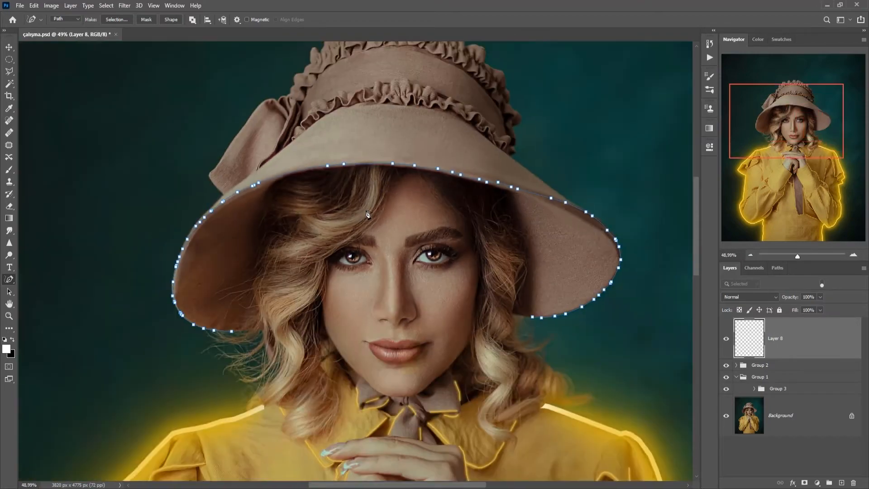
# Stroke the hat brim path on Layer 8 with the Brush, leaving Simulate Pressure off.
pyautogui.rightClick(394, 169)
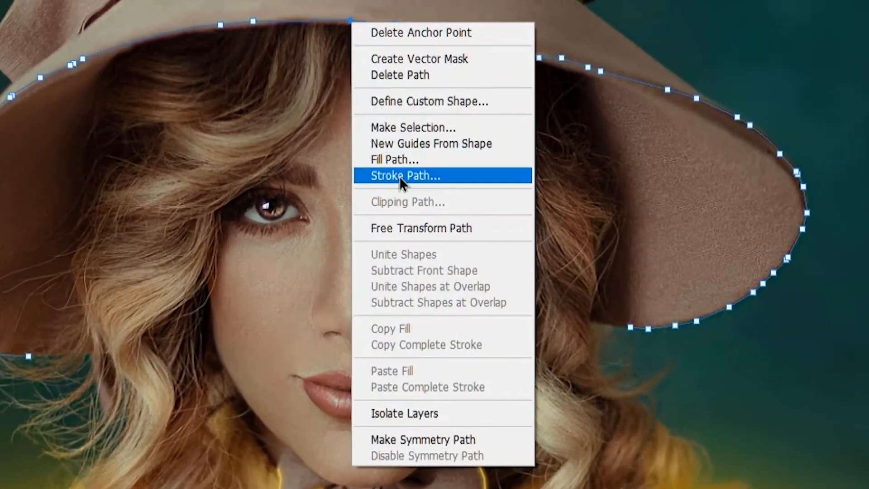
pyautogui.click(401, 177)
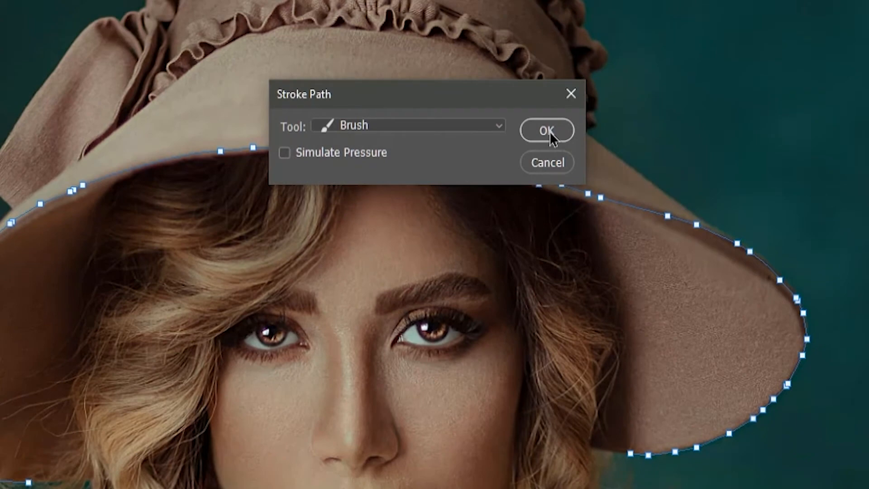
pyautogui.click(551, 134)
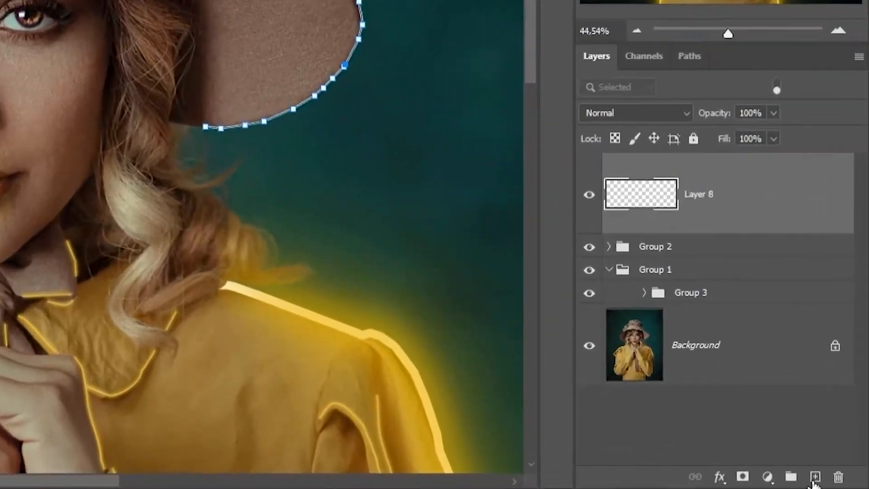
# Add a new layer above Layer 8 and set the foreground colour to golden yellow cc9f1a.
pyautogui.click(815, 481)
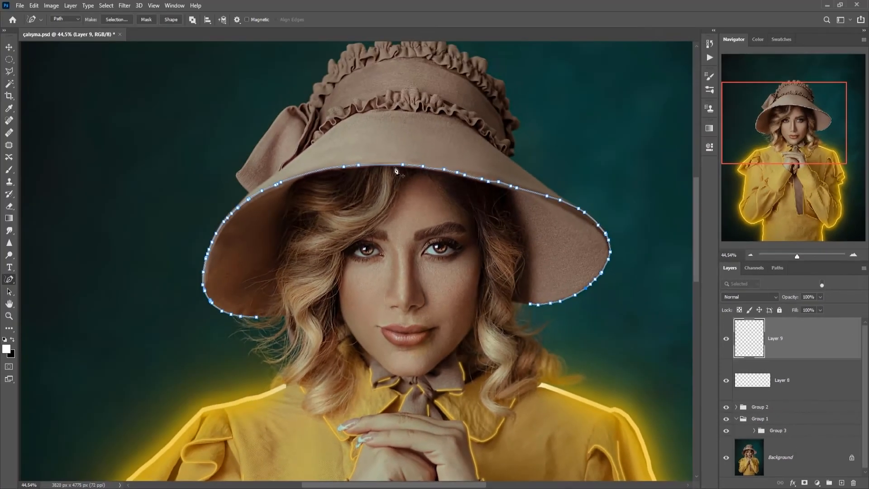
pyautogui.click(8, 347)
pyautogui.moveTo(638, 155); pyautogui.dragTo(659, 158)
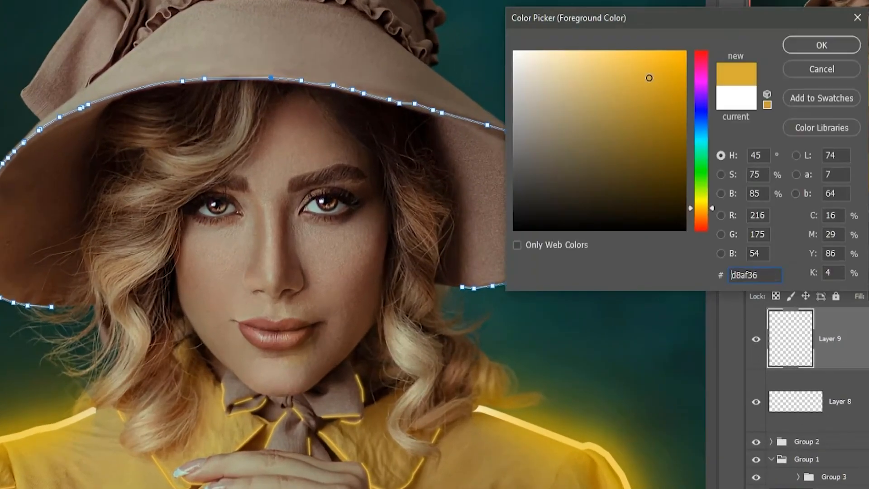
pyautogui.moveTo(655, 67); pyautogui.dragTo(664, 87)
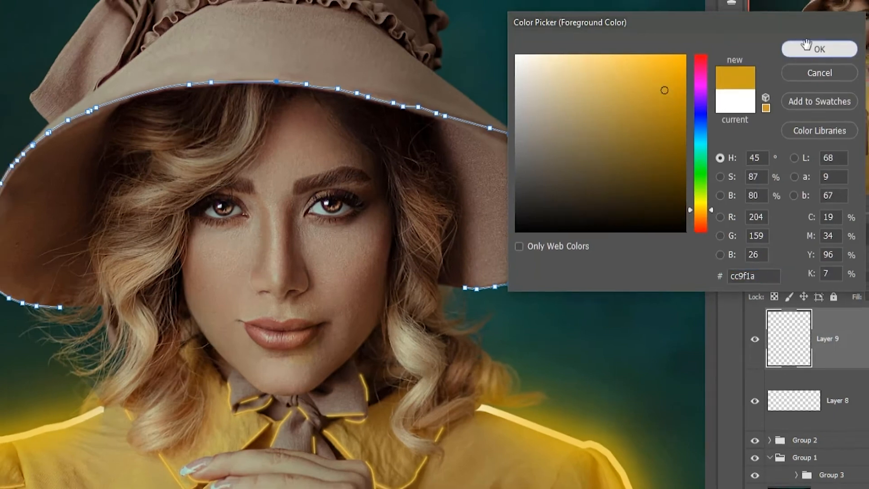
pyautogui.click(807, 45)
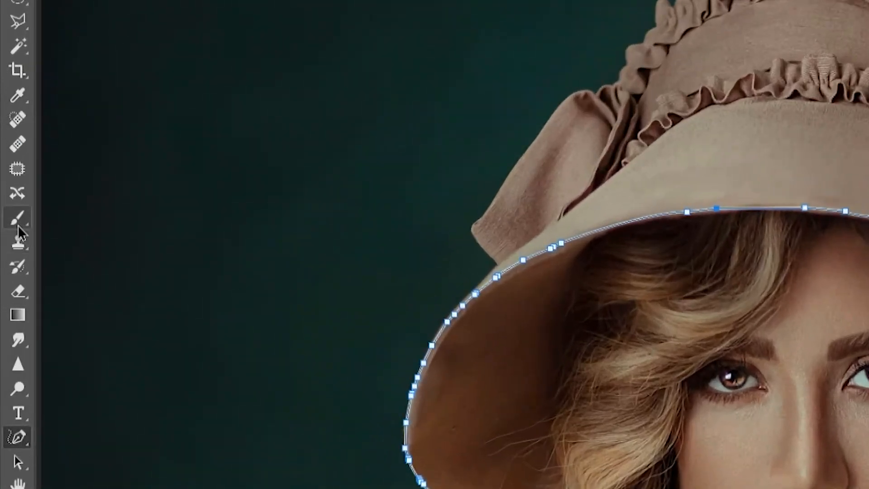
# Set the Brush to 20 px with the soft-edged Yumuşak Kenar preset.
pyautogui.click(18, 225)
pyautogui.click(131, 41)
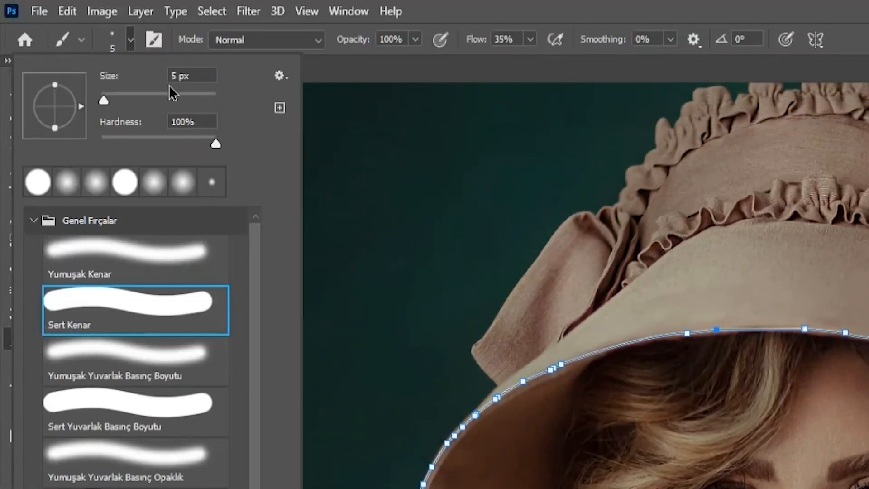
pyautogui.write('20')
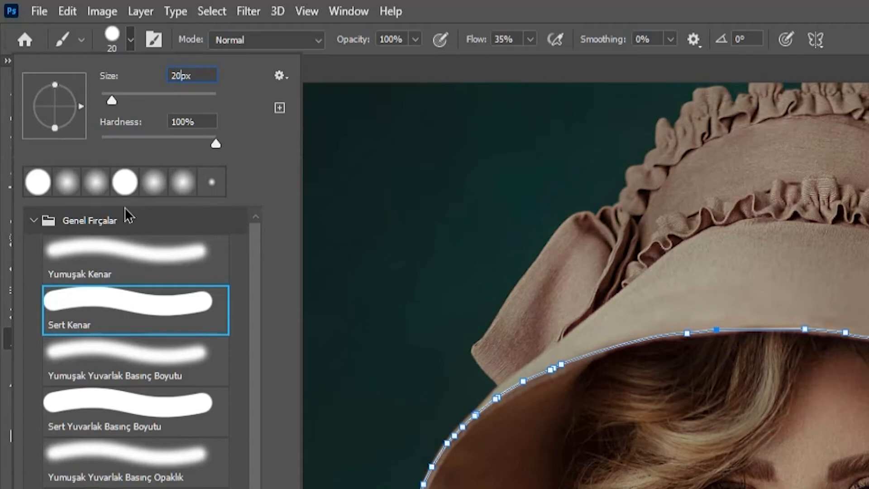
pyautogui.press('Return')
pyautogui.click(126, 248)
pyautogui.press('Return')
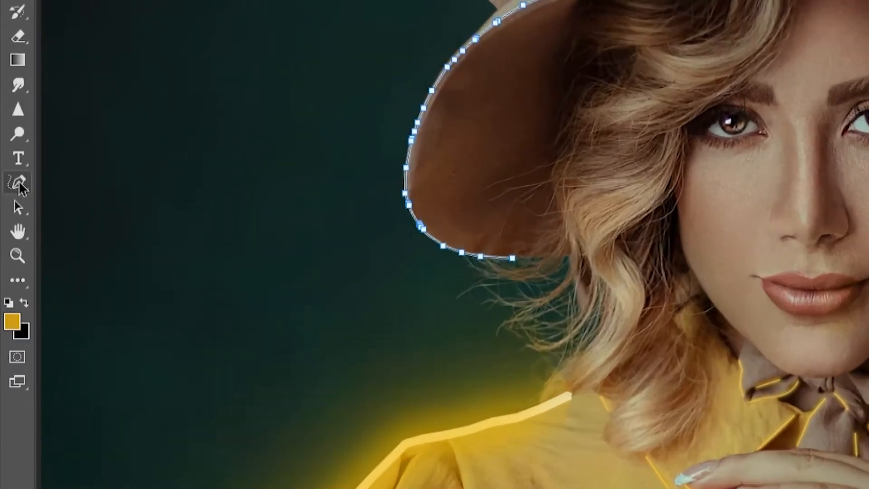
# Stroke the hat brim path on Layer 9 with the soft yellow Brush, leaving Simulate Pressure off.
pyautogui.click(9, 280)
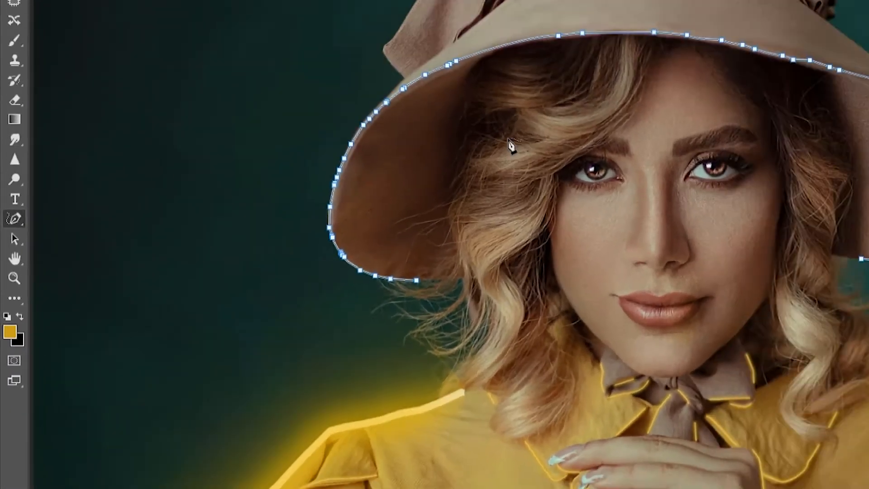
pyautogui.rightClick(360, 170)
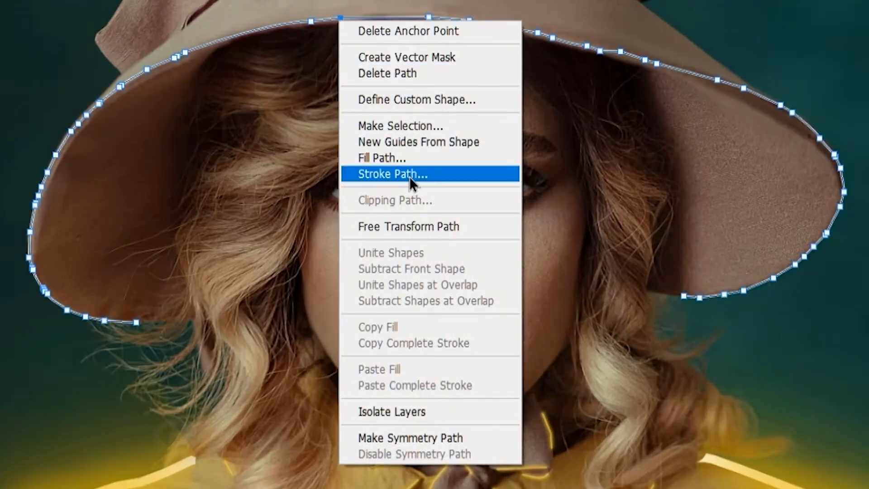
pyautogui.click(412, 183)
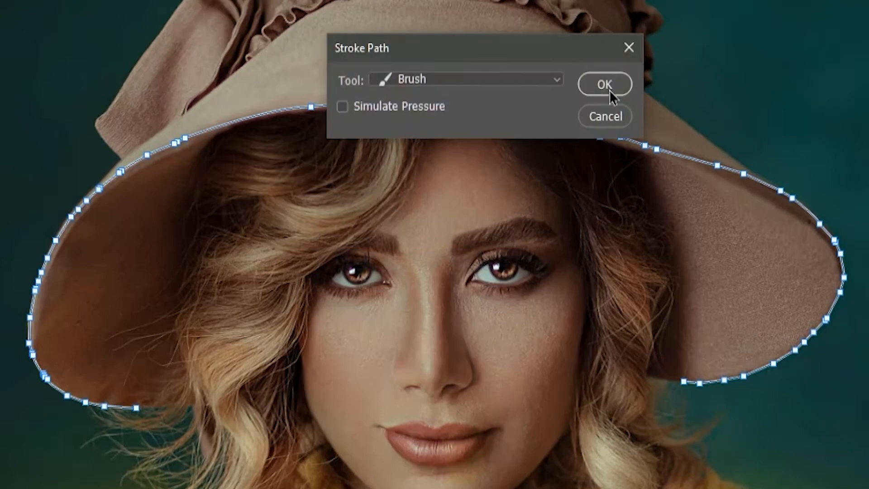
pyautogui.click(603, 83)
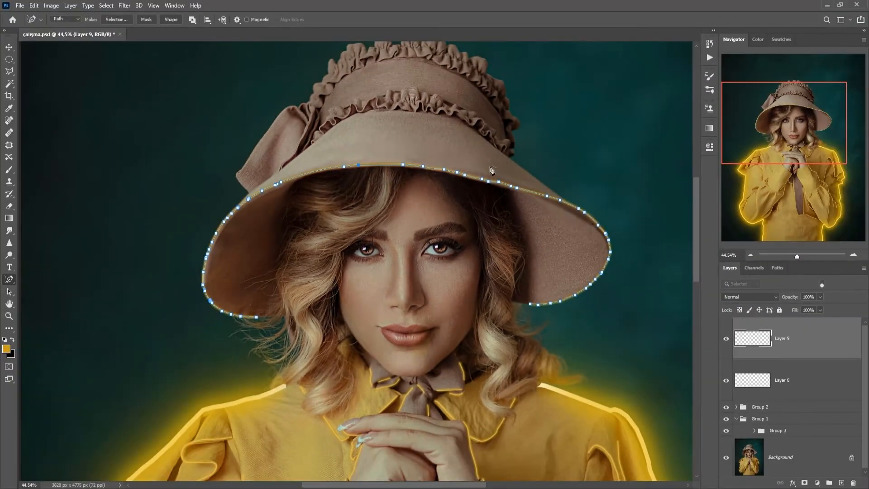
# Dismiss the brim path to inspect the yellow stroke along the hat, and undo the dismissal to restore the path.
pyautogui.press('Return')
pyautogui.scroll(10, 417, 170)
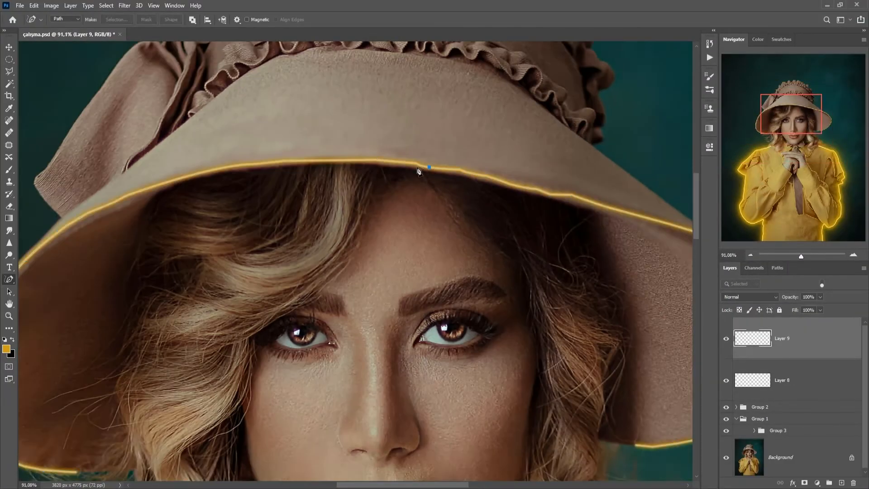
pyautogui.scroll(-11, 417, 170)
pyautogui.scroll(-5, 464, 199)
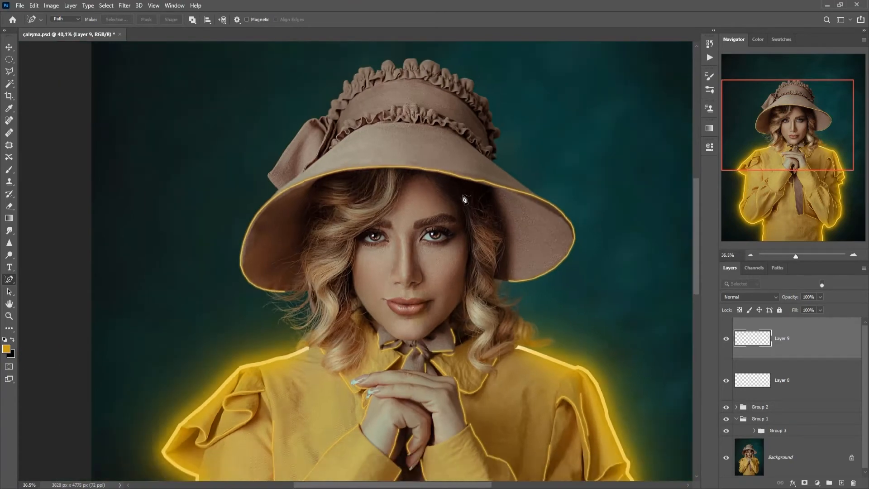
pyautogui.hotkey('ctrl', 'z')
pyautogui.scroll(9, 464, 199)
pyautogui.scroll(-2, 464, 199)
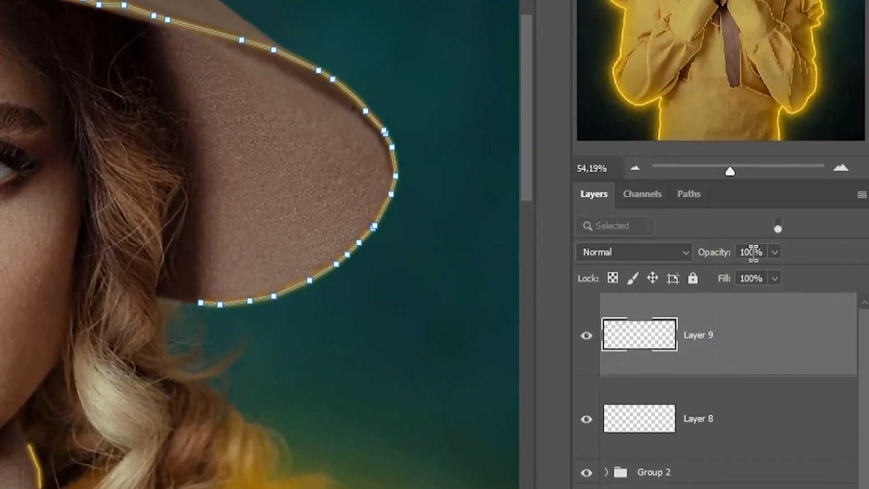
# Try 25% opacity on Layer 9 and settle on 75%.
pyautogui.click(807, 297)
pyautogui.write('25')
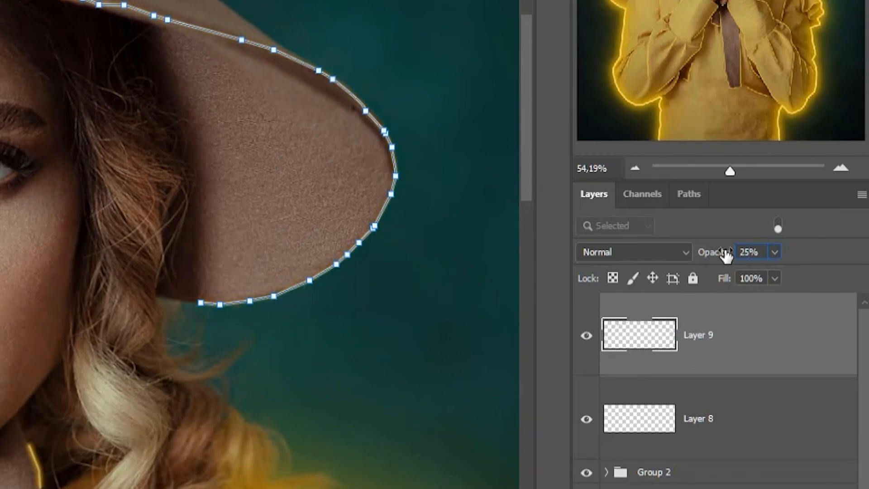
pyautogui.click(751, 252)
pyautogui.write('75')
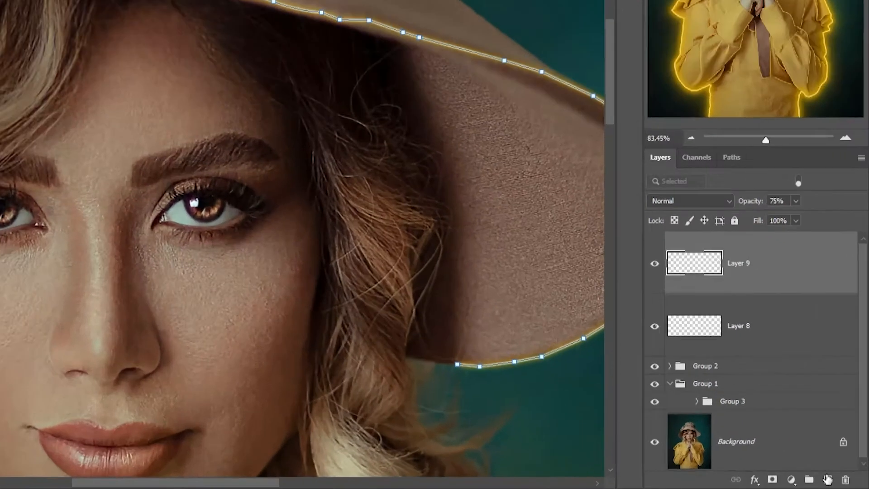
# Add a new layer above Layer 9 and enlarge the soft Yumuşak Kenar brush to about 30 px.
pyautogui.click(842, 483)
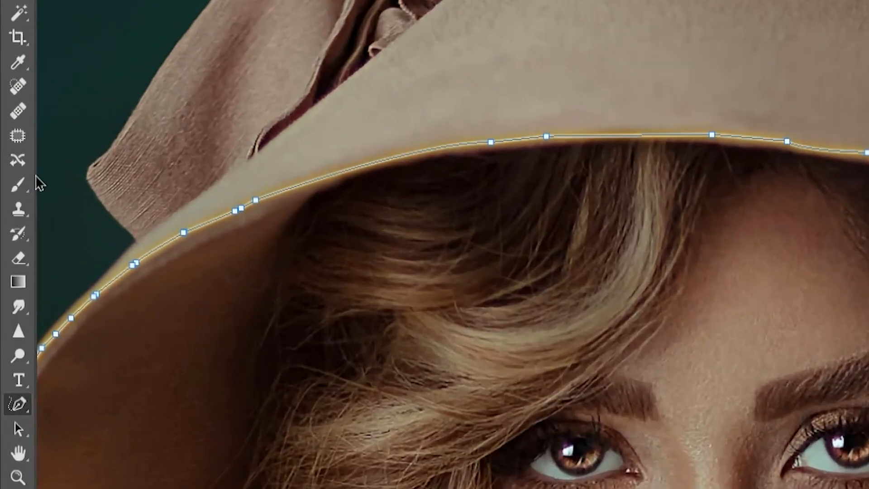
pyautogui.press('b')
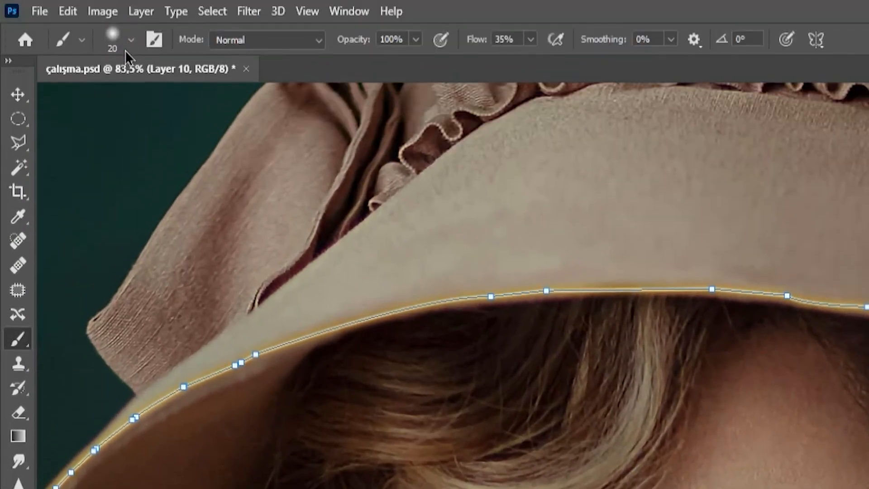
pyautogui.click(132, 42)
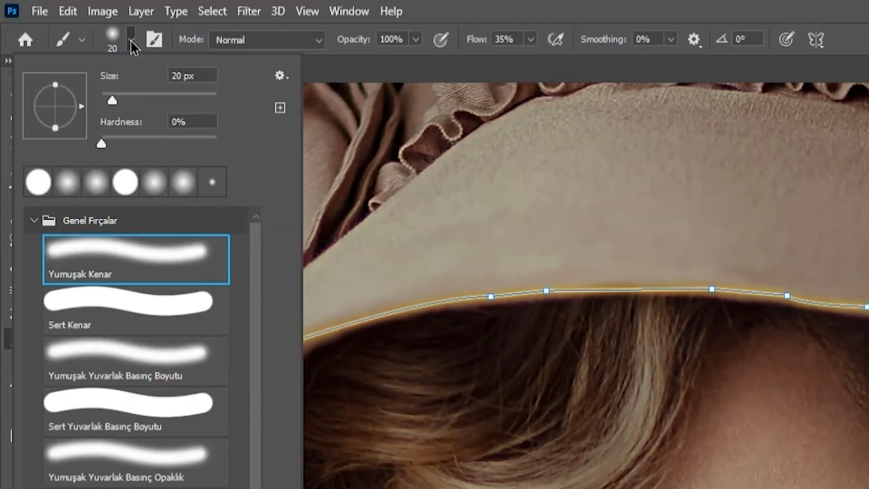
pyautogui.doubleClick(181, 76)
pyautogui.write('320')
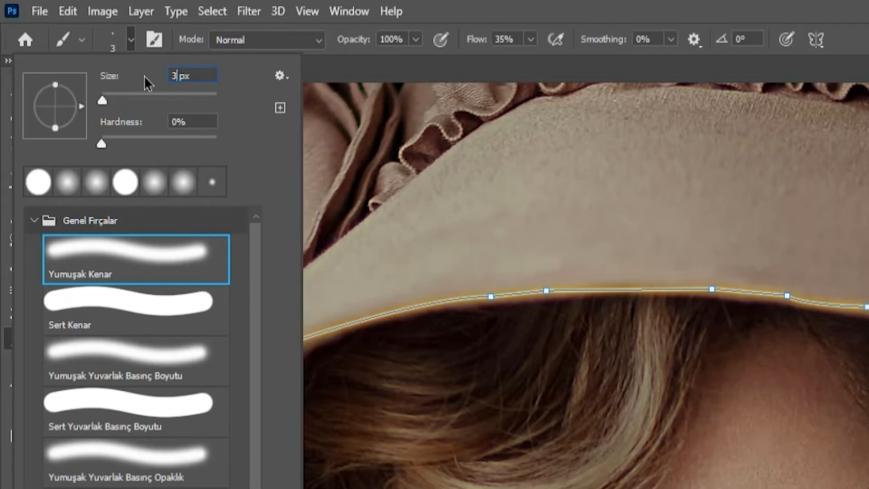
pyautogui.press('BackSpace')
pyautogui.press('BackSpace')
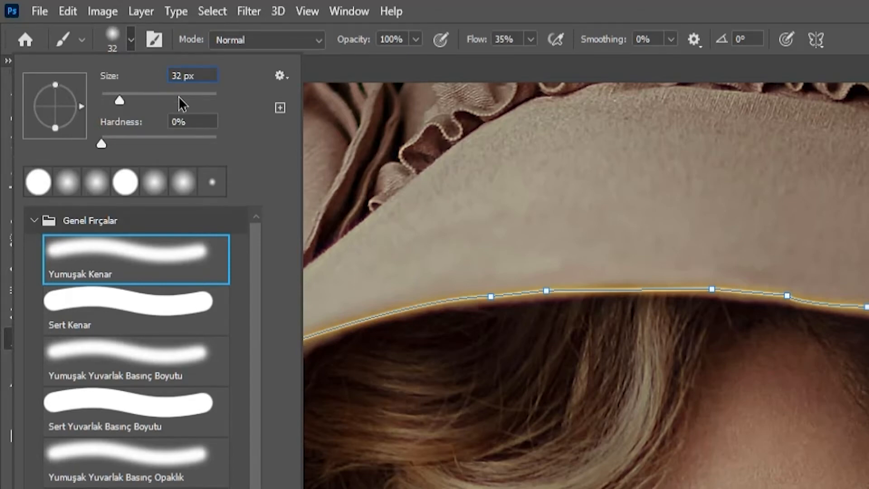
pyautogui.write('0')
pyautogui.press('Return')
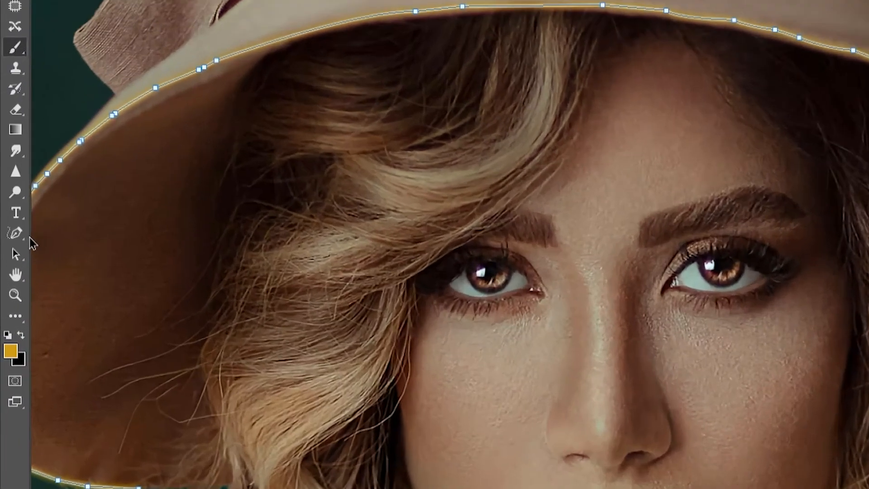
# Stroke the hat brim path on Layer 10 with the enlarged soft Brush, leaving Simulate Pressure off.
pyautogui.click(9, 280)
pyautogui.rightClick(127, 177)
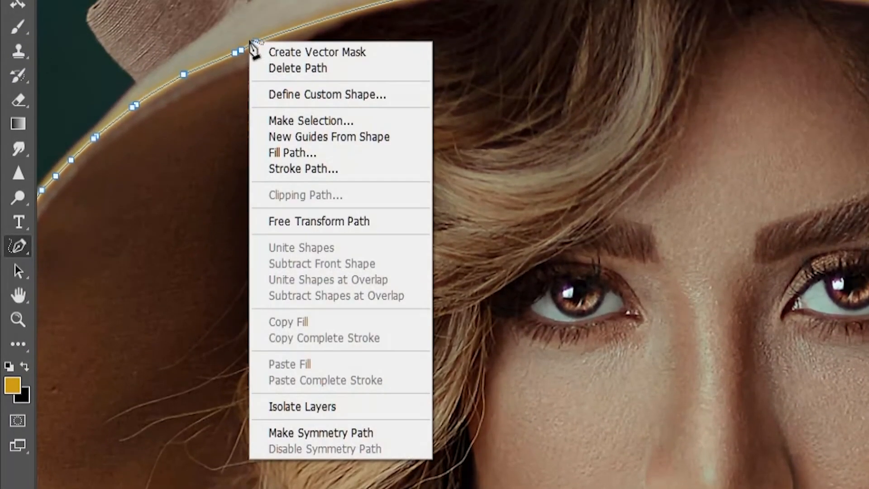
pyautogui.click(276, 170)
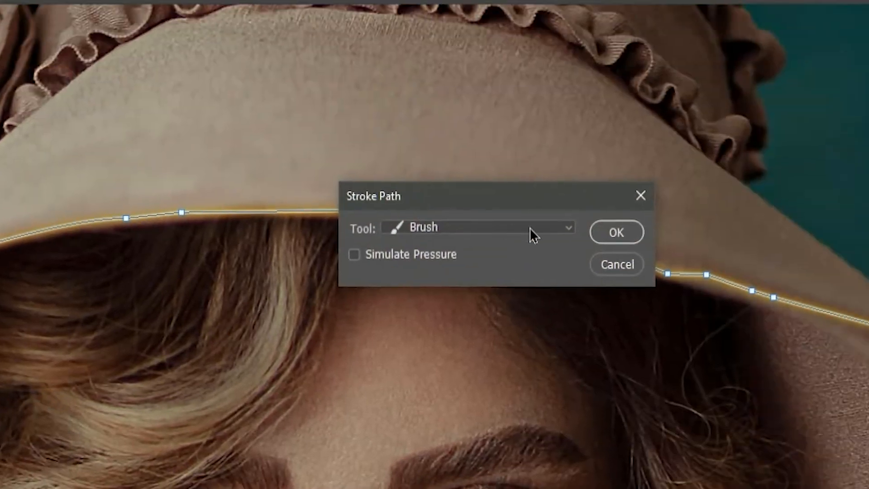
pyautogui.press('Return')
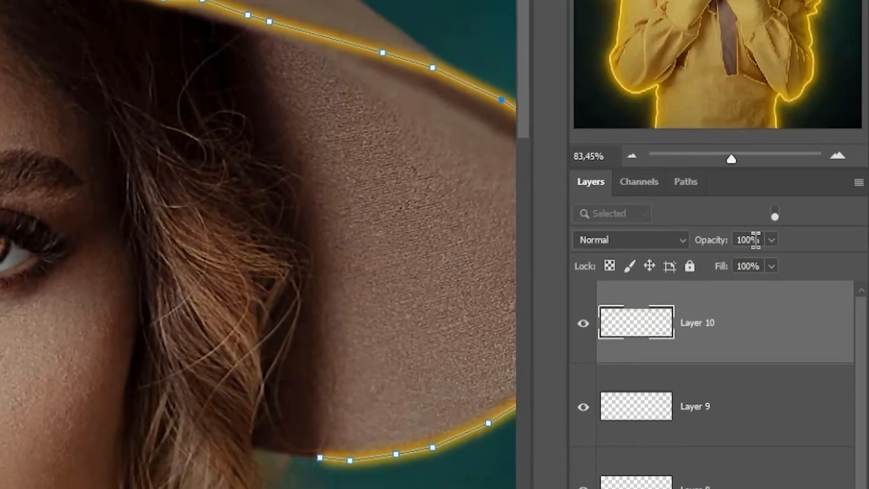
# Lower the opacity of Layer 10 to 20% and dismiss the brim path.
pyautogui.click(756, 240)
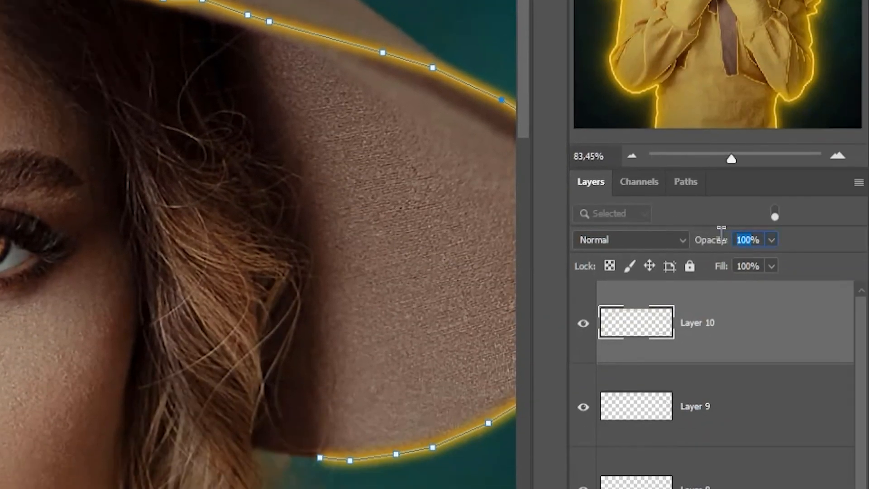
pyautogui.write('10')
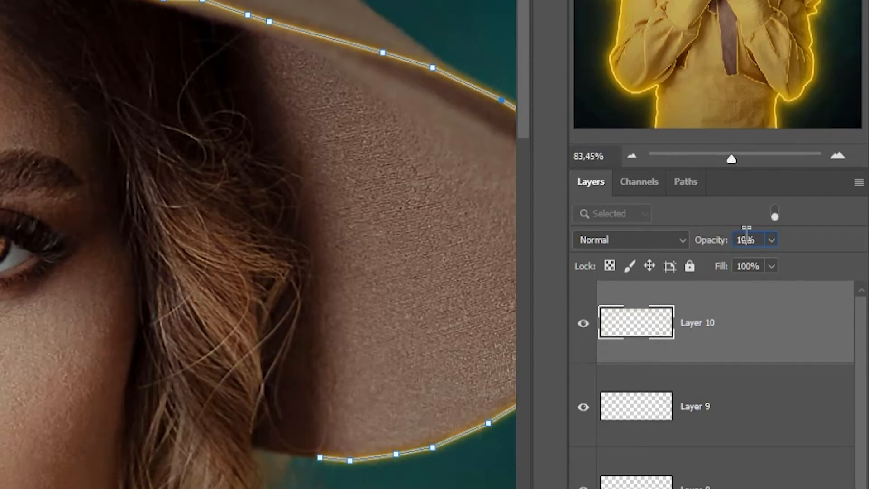
pyautogui.moveTo(747, 238); pyautogui.dragTo(731, 238)
pyautogui.press('Return')
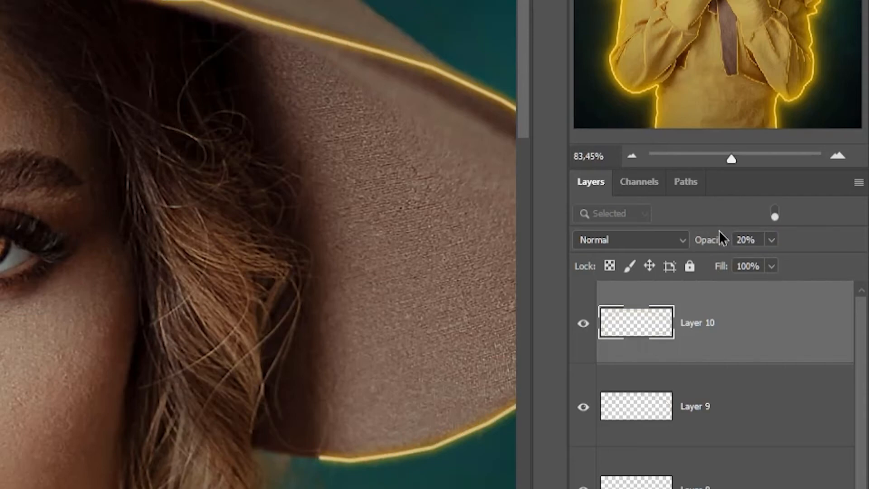
# Apply a Gaussian Blur with a radius of 400 pixels to Layer 10's hat brim stroke.
pyautogui.hotkey('ctrl', '0')
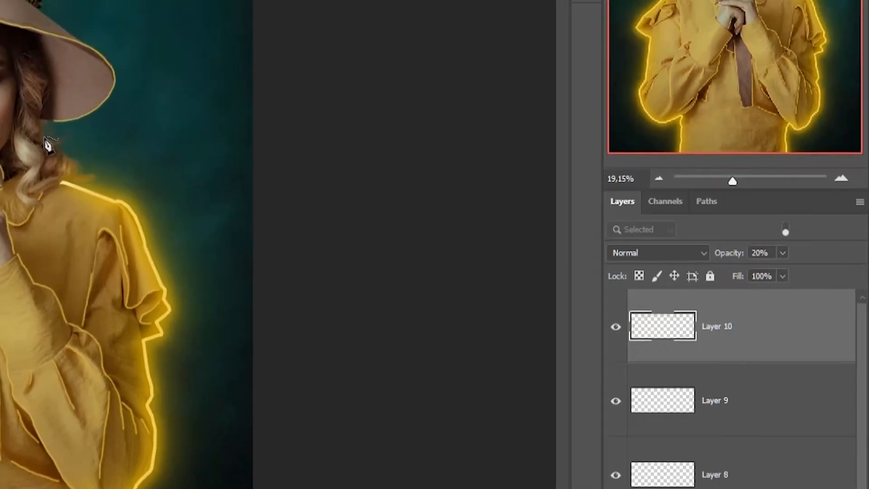
pyautogui.scroll(5, 310, 136)
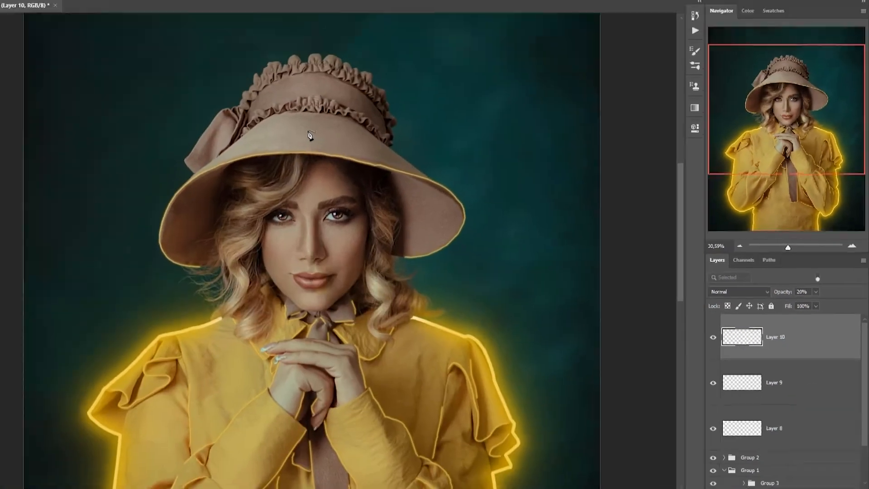
pyautogui.scroll(8, 337, 175)
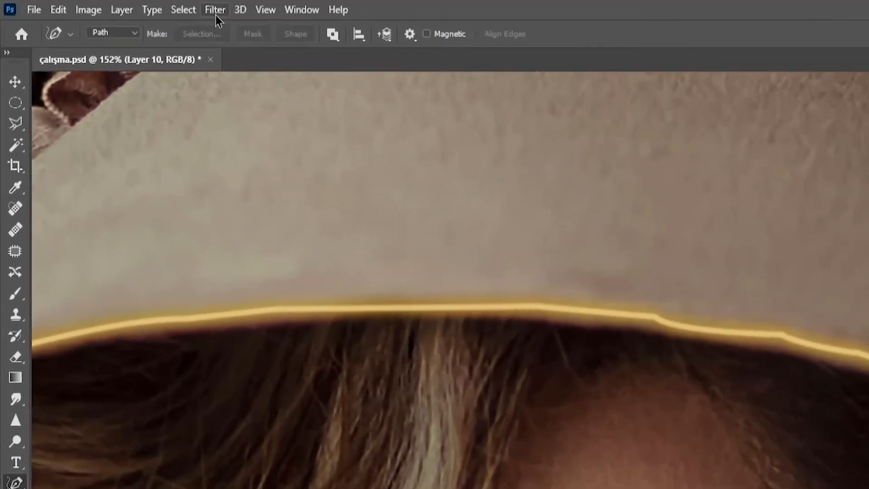
pyautogui.click(124, 6)
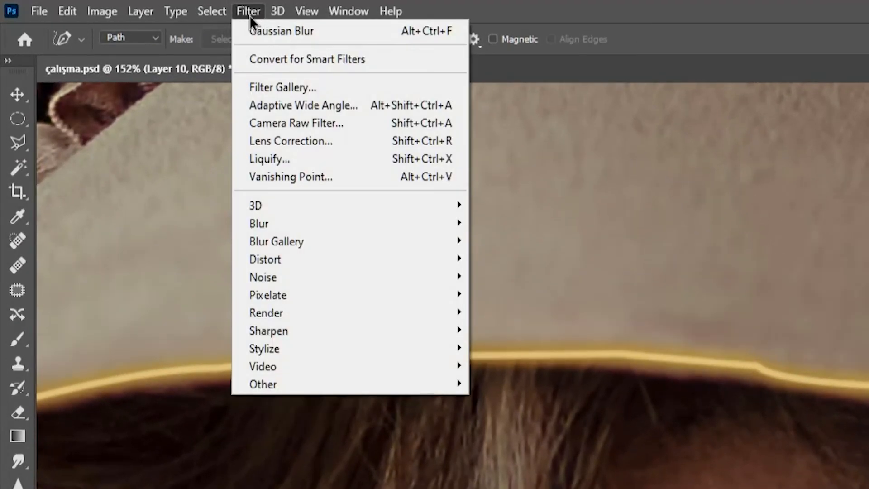
pyautogui.moveTo(332, 222)
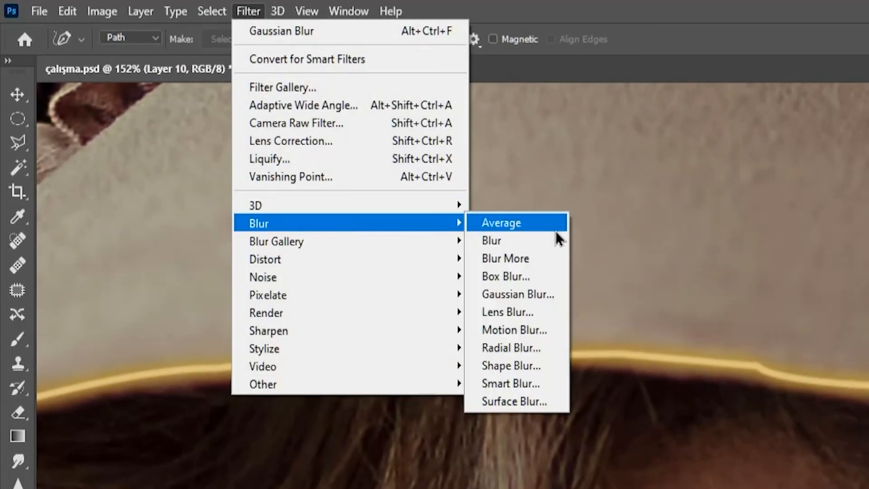
pyautogui.click(539, 294)
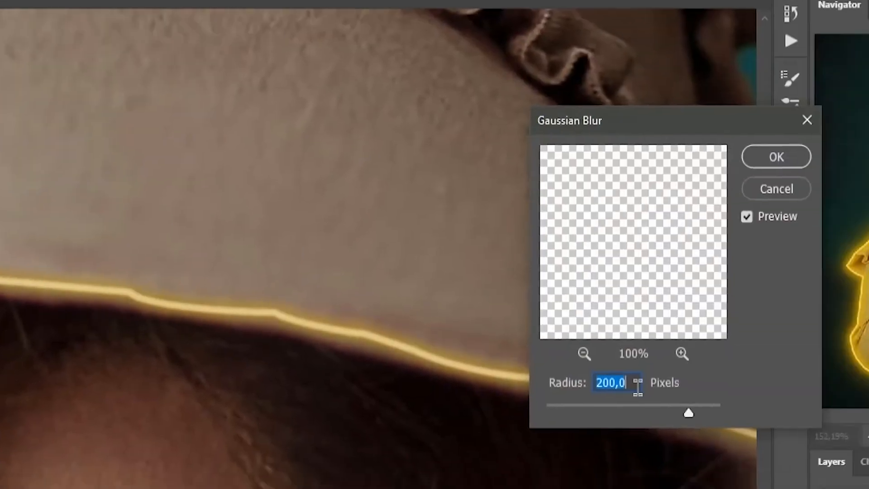
pyautogui.moveTo(481, 389); pyautogui.dragTo(415, 395)
pyautogui.click(484, 381)
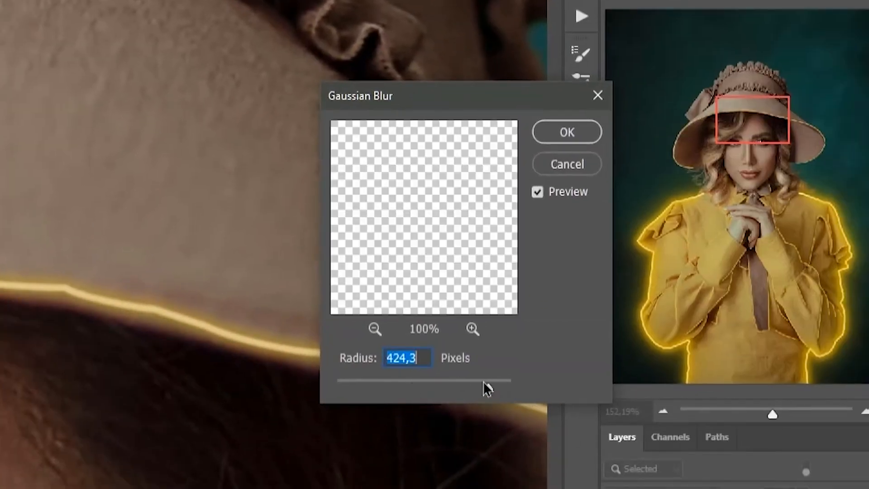
pyautogui.moveTo(484, 386); pyautogui.dragTo(462, 389)
pyautogui.write('400')
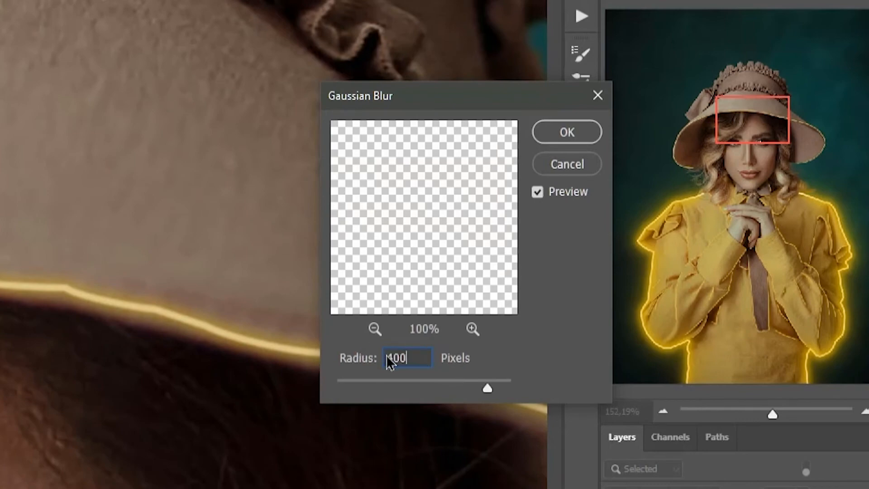
pyautogui.press('Return')
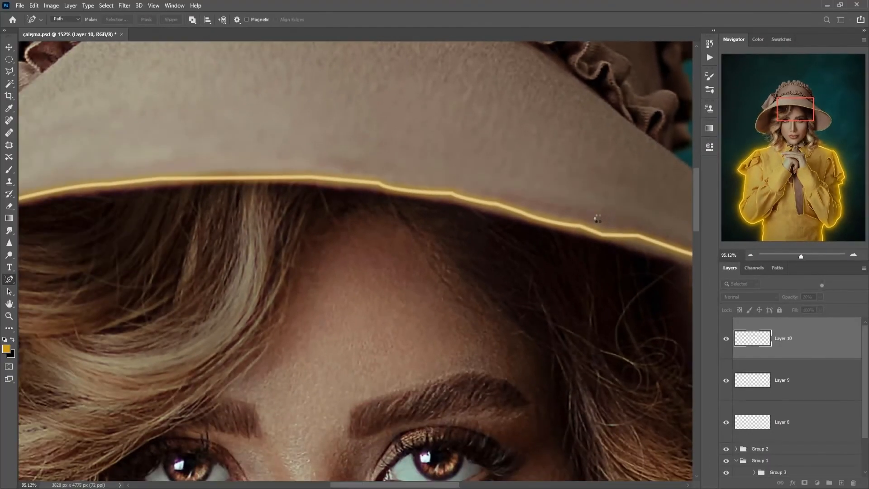
# Add a new layer above Layer 10 and set the soft Brush to 5% flow and about 732 px.
pyautogui.scroll(-6, 597, 220)
pyautogui.scroll(-4, 600, 221)
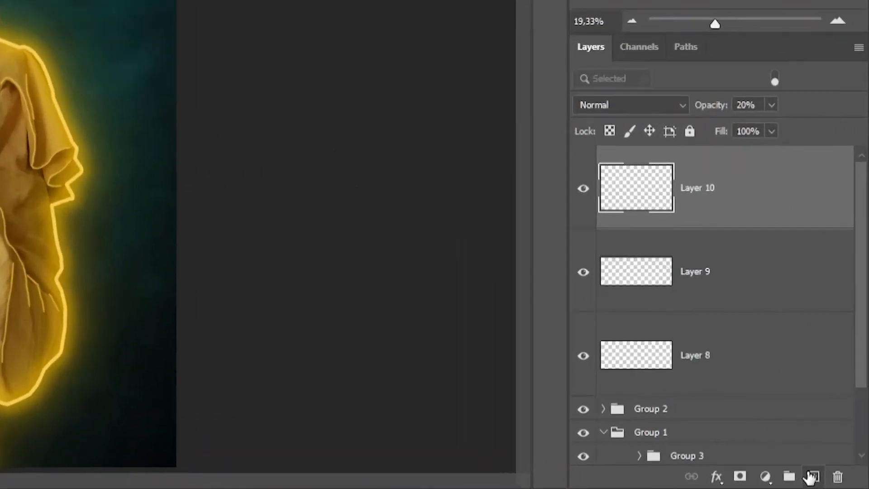
pyautogui.click(810, 476)
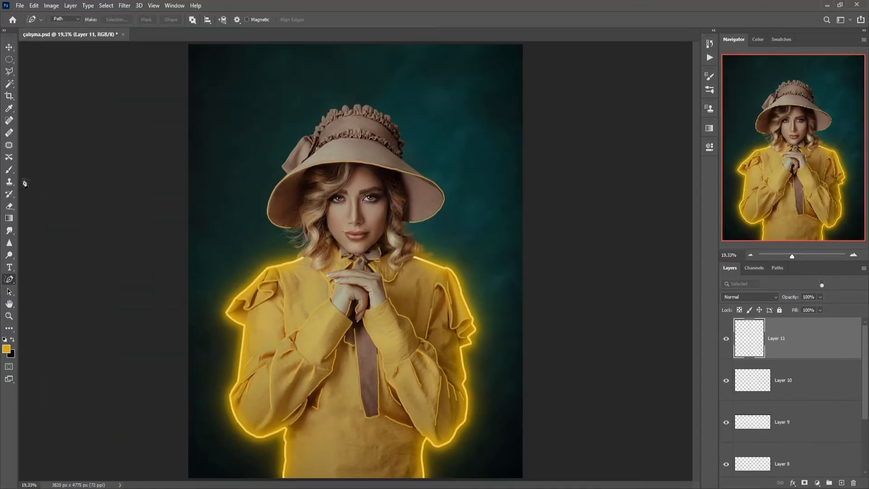
pyautogui.press('b')
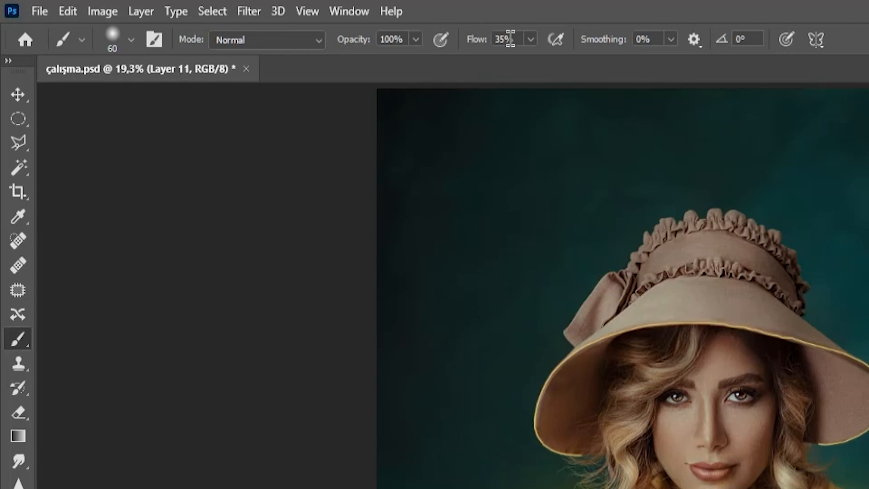
pyautogui.click(511, 39)
pyautogui.write('5')
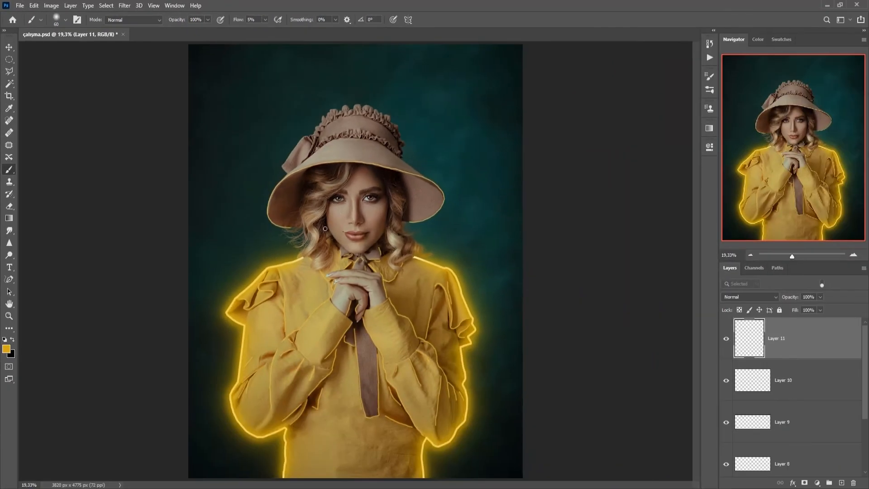
pyautogui.moveTo(317, 221); pyautogui.dragTo(346, 221)
# Paint soft yellow light over the hat's underside, the hair and the face on Layer 11.
pyautogui.scroll(4, 290, 220)
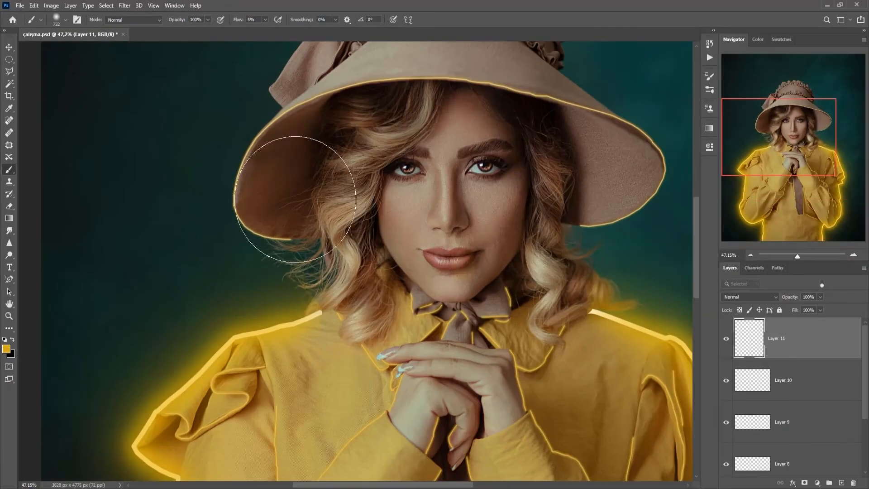
pyautogui.moveTo(295, 201)
pyautogui.mouseDown()
pyautogui.moveTo(316, 188)
pyautogui.moveTo(306, 203)
pyautogui.mouseUp()
pyautogui.moveTo(627, 229)
pyautogui.mouseDown()
pyautogui.moveTo(598, 191)
pyautogui.moveTo(557, 240)
pyautogui.moveTo(476, 296)
pyautogui.moveTo(406, 271)
pyautogui.moveTo(498, 293)
pyautogui.moveTo(383, 267)
pyautogui.moveTo(477, 256)
pyautogui.moveTo(528, 294)
pyautogui.moveTo(515, 230)
pyautogui.moveTo(576, 338)
pyautogui.moveTo(546, 340)
pyautogui.mouseUp()
pyautogui.hotkey('ctrl', '0')
pyautogui.scroll(2, 493, 279)
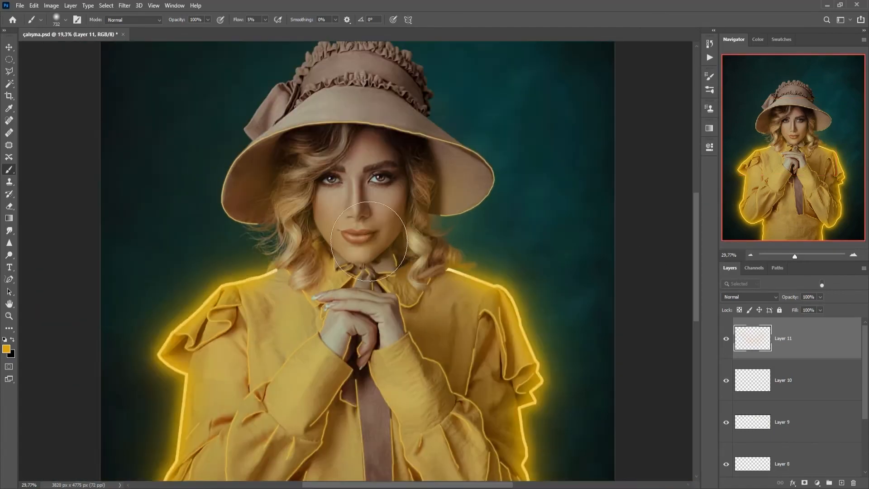
pyautogui.moveTo(476, 185); pyautogui.dragTo(590, 200)
pyautogui.scroll(5, 590, 200)
pyautogui.moveTo(354, 151)
pyautogui.mouseDown()
pyautogui.moveTo(448, 182)
pyautogui.moveTo(472, 212)
pyautogui.mouseUp()
pyautogui.scroll(-3, 472, 212)
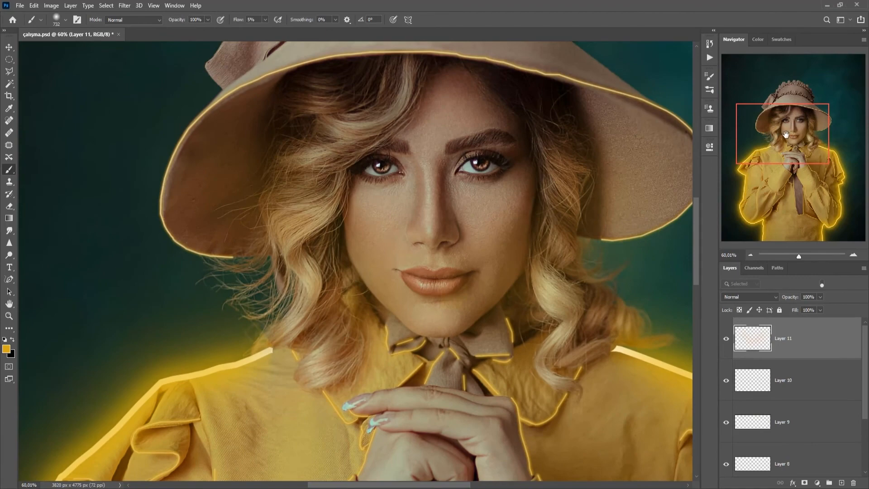
# Try 80% and 60% opacity on Layer 11 and settle on 70%.
pyautogui.moveTo(786, 135); pyautogui.dragTo(793, 127)
pyautogui.click(795, 298)
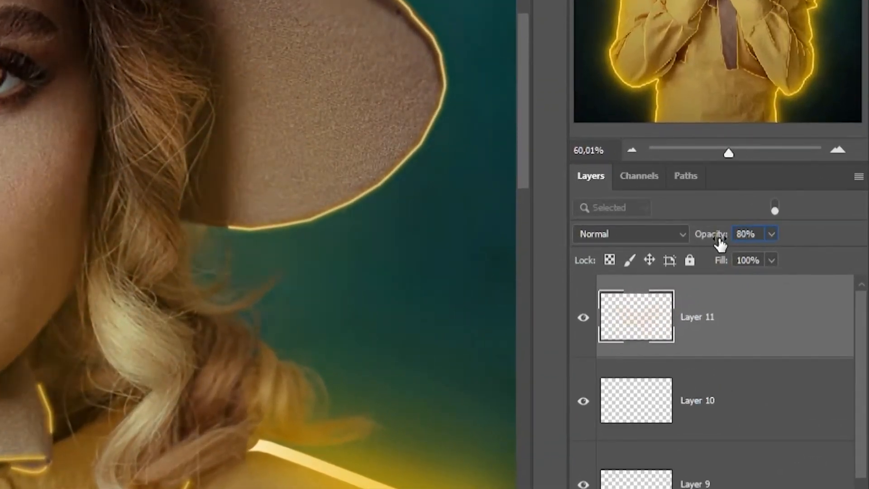
pyautogui.moveTo(746, 238); pyautogui.dragTo(729, 237)
pyautogui.write('70')
pyautogui.click(771, 234)
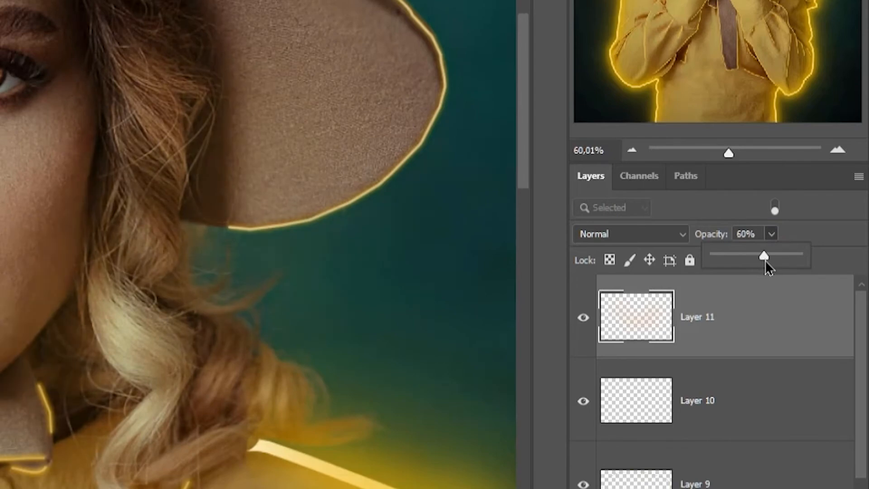
pyautogui.moveTo(771, 260); pyautogui.dragTo(772, 260)
pyautogui.click(746, 234)
pyautogui.write('70')
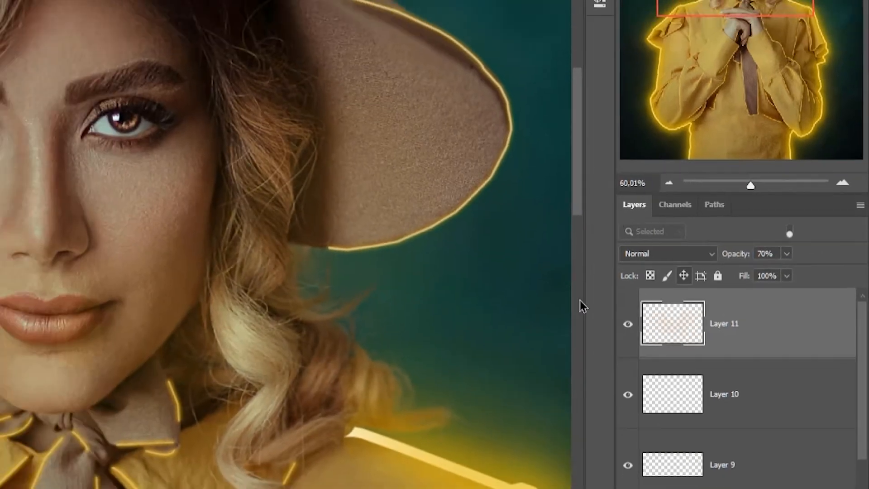
# Put Layers 8 to 11 together into one new layer group.
pyautogui.scroll(-3, 411, 380)
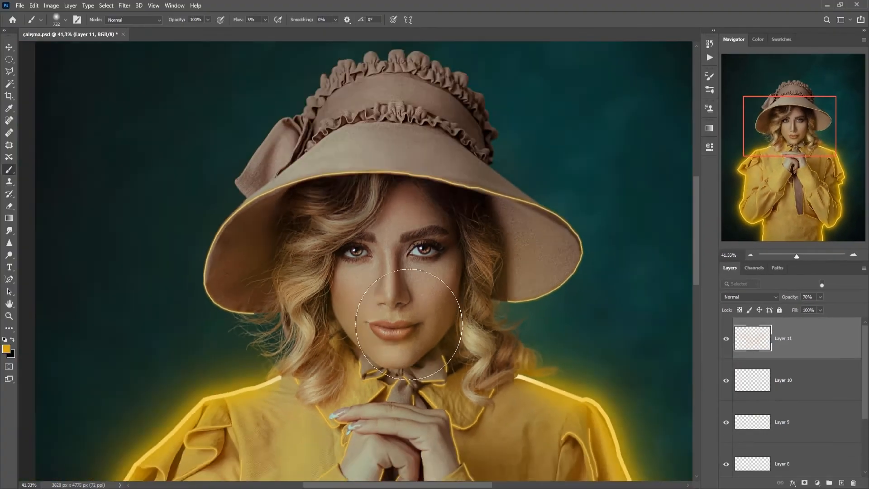
pyautogui.hotkey('ctrl', '0')
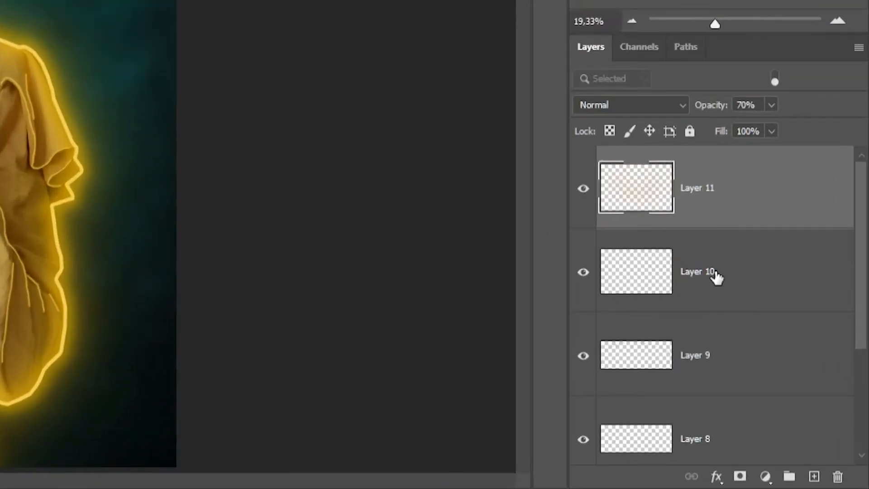
pyautogui.click(716, 276)
pyautogui.keyDown('shift'); pyautogui.click(714, 194); pyautogui.keyUp('shift')
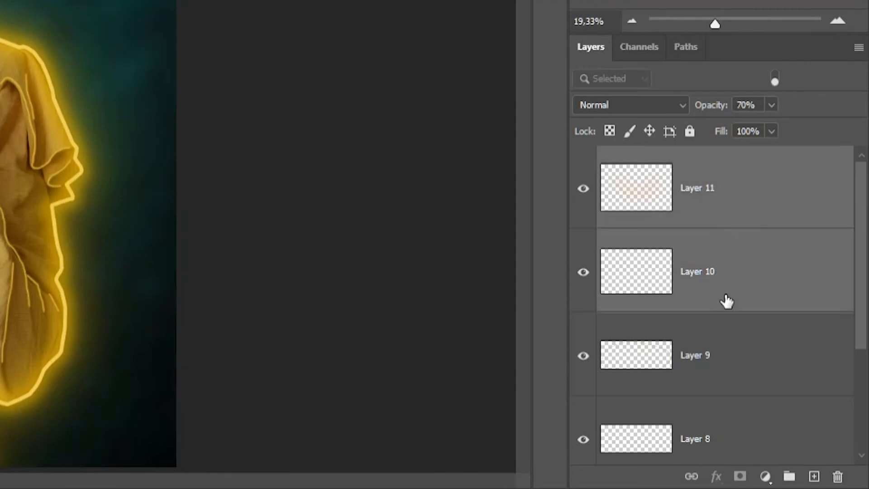
pyautogui.keyDown('shift'); pyautogui.click(714, 361); pyautogui.keyUp('shift')
pyautogui.keyDown('shift'); pyautogui.click(753, 407); pyautogui.keyUp('shift')
pyautogui.moveTo(863, 285); pyautogui.dragTo(864, 328)
pyautogui.moveTo(734, 382); pyautogui.dragTo(790, 476)
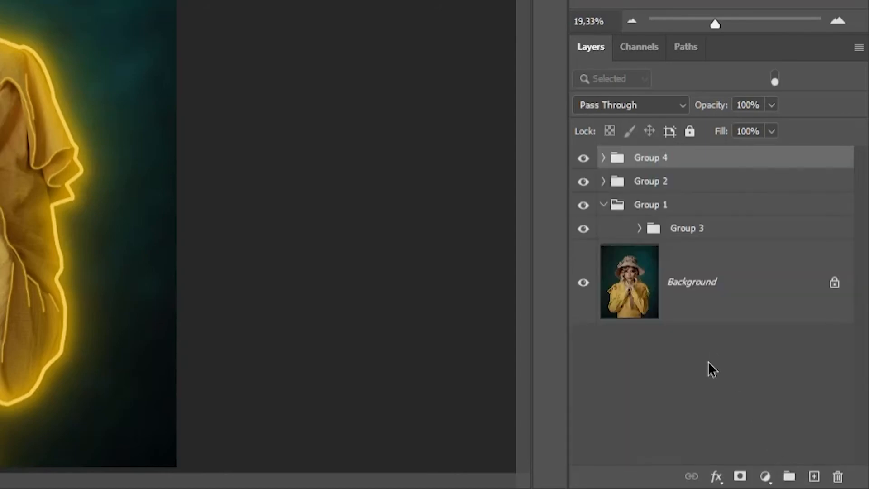
# Add a new layer above all the groups and enlarge the soft Brush to about 949 px.
pyautogui.click(814, 476)
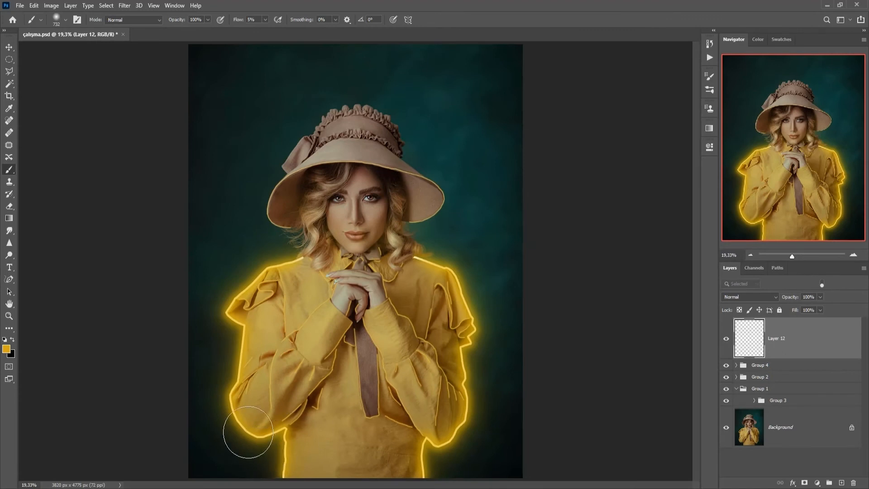
pyautogui.moveTo(125, 414); pyautogui.dragTo(126, 414)
pyautogui.moveTo(244, 427); pyautogui.dragTo(253, 427)
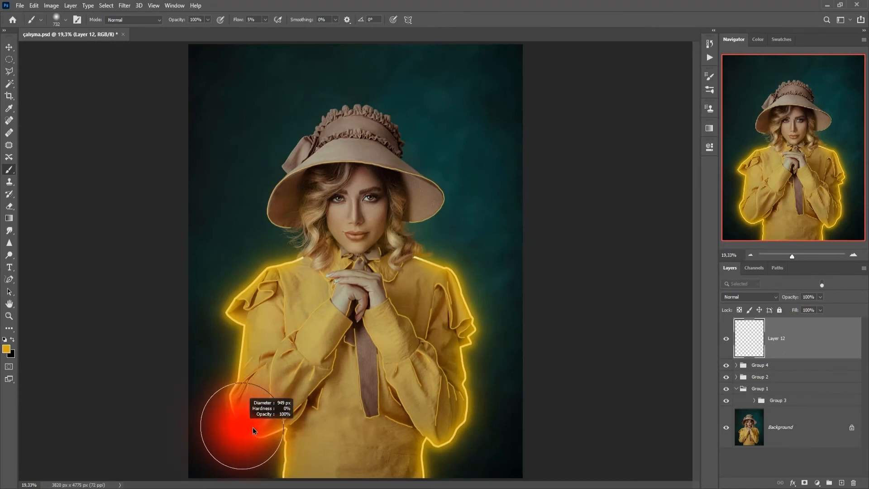
# Paint a faint yellow glow into the background along both sides of the woman's body on Layer 12.
pyautogui.click(243, 453)
pyautogui.click(221, 376)
pyautogui.click(195, 329)
pyautogui.click(234, 240)
pyautogui.click(220, 260)
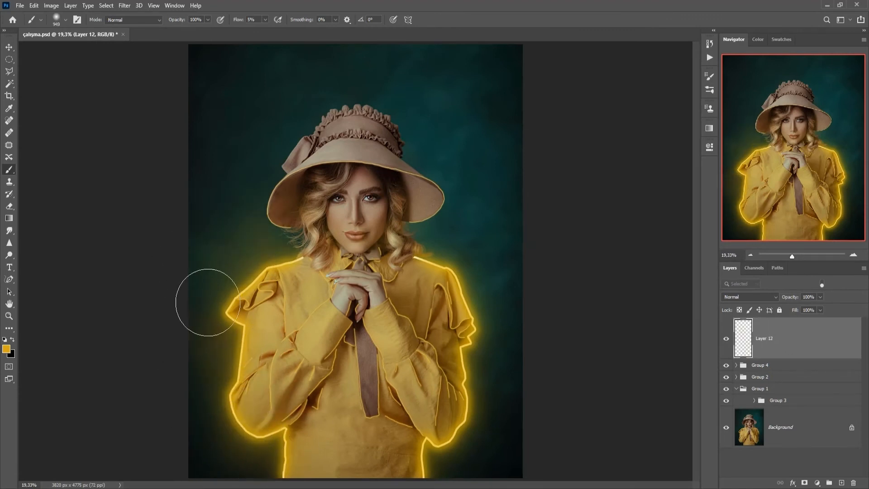
pyautogui.moveTo(498, 467)
pyautogui.mouseDown()
pyautogui.moveTo(515, 427)
pyautogui.moveTo(505, 344)
pyautogui.mouseUp()
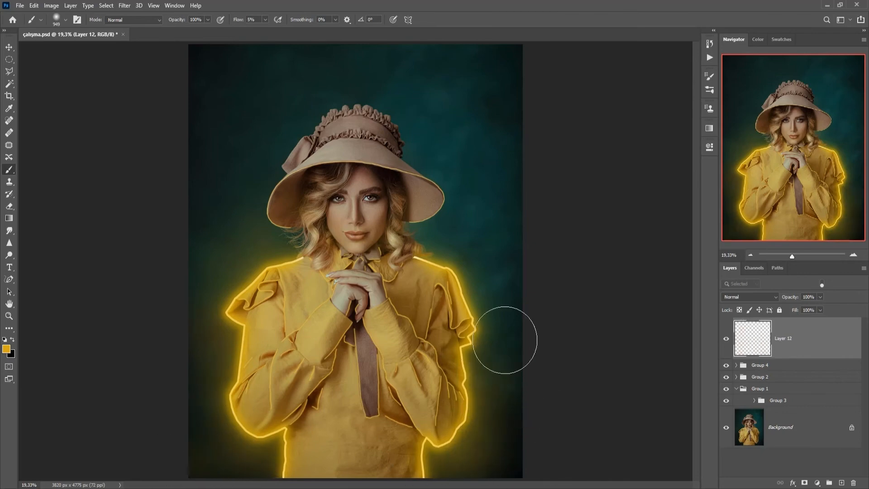
pyautogui.click(510, 340)
pyautogui.click(497, 438)
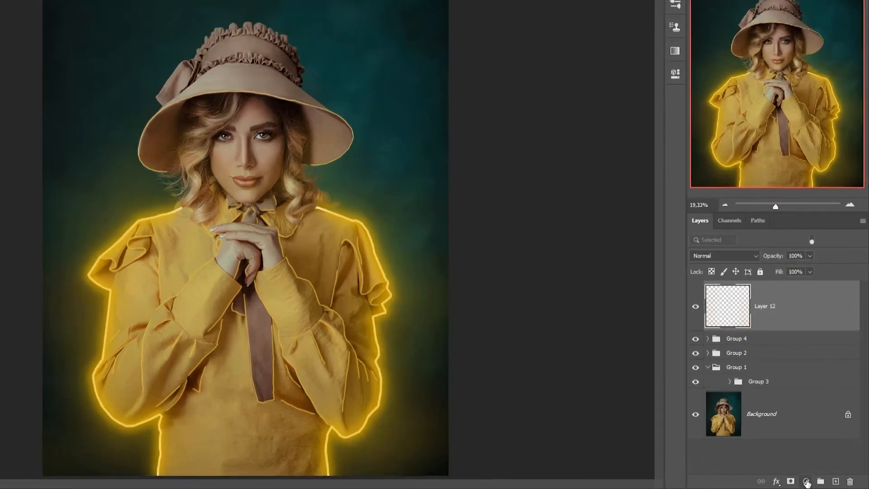
# Add a Curves adjustment above Layer 12 with an S-shaped RGB curve through about 68/43 and 192/206.
pyautogui.click(806, 482)
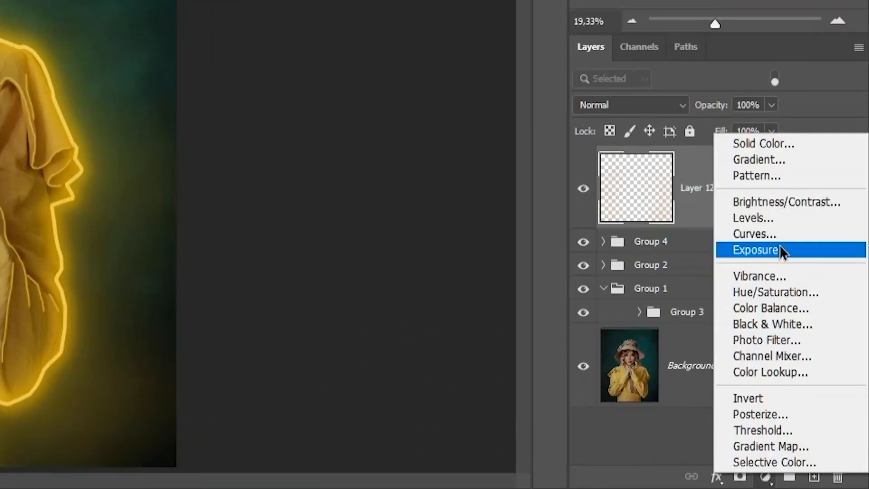
pyautogui.click(780, 225)
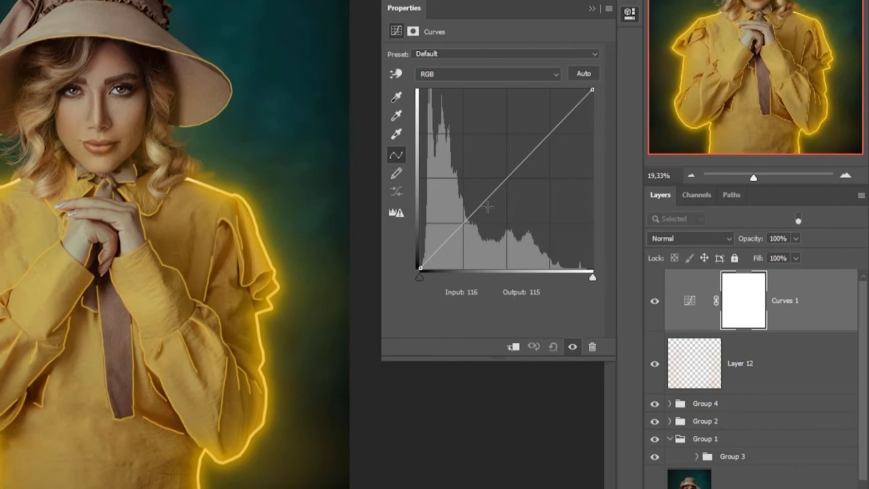
pyautogui.moveTo(466, 222); pyautogui.dragTo(467, 238)
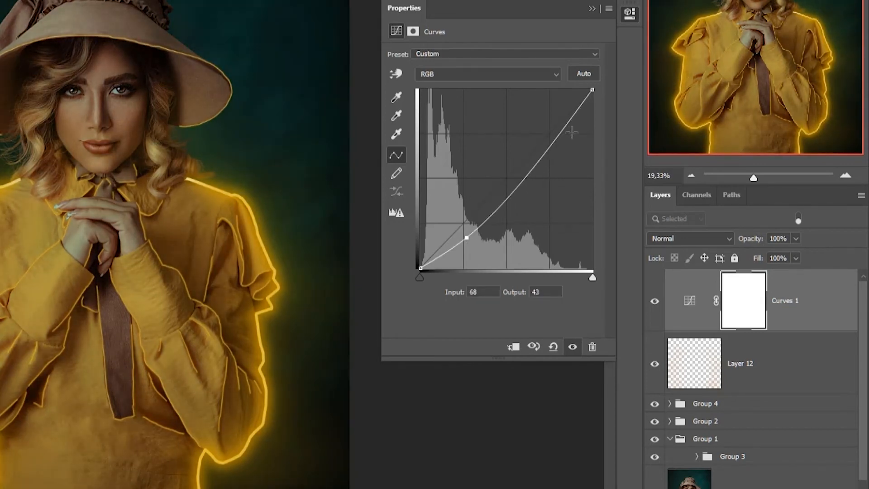
pyautogui.moveTo(565, 131); pyautogui.dragTo(550, 123)
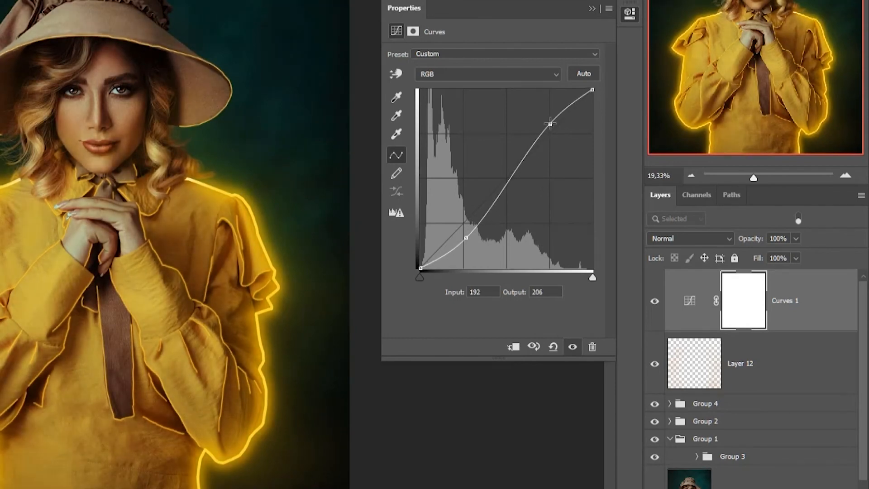
pyautogui.moveTo(550, 123); pyautogui.dragTo(550, 122)
pyautogui.click(591, 10)
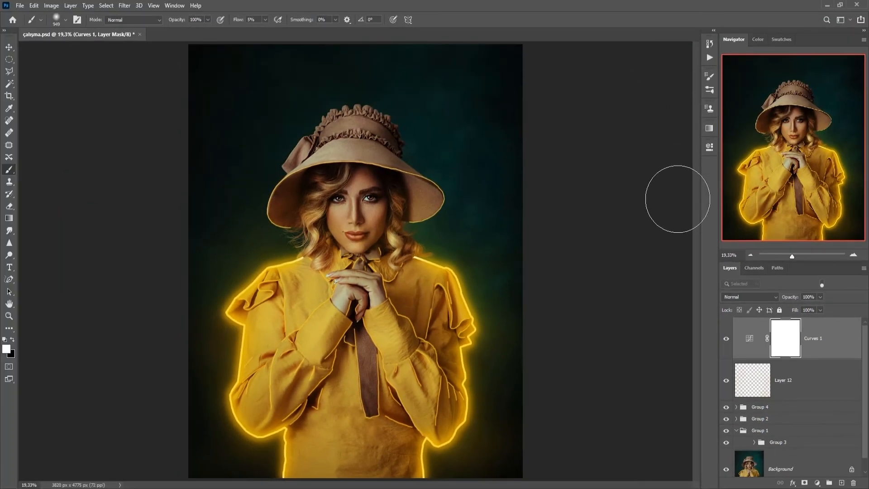
# Set up the Eraser for Layer 12 with a soft round tip at 776 px.
pyautogui.click(750, 379)
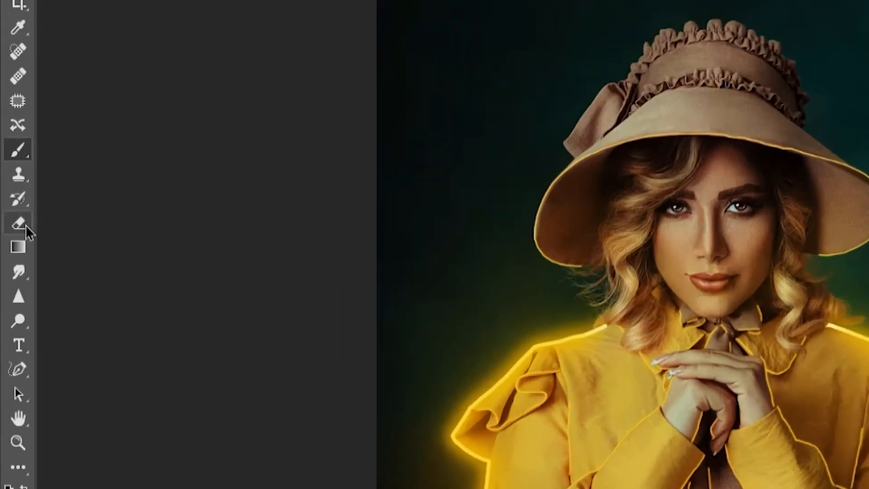
pyautogui.click(23, 225)
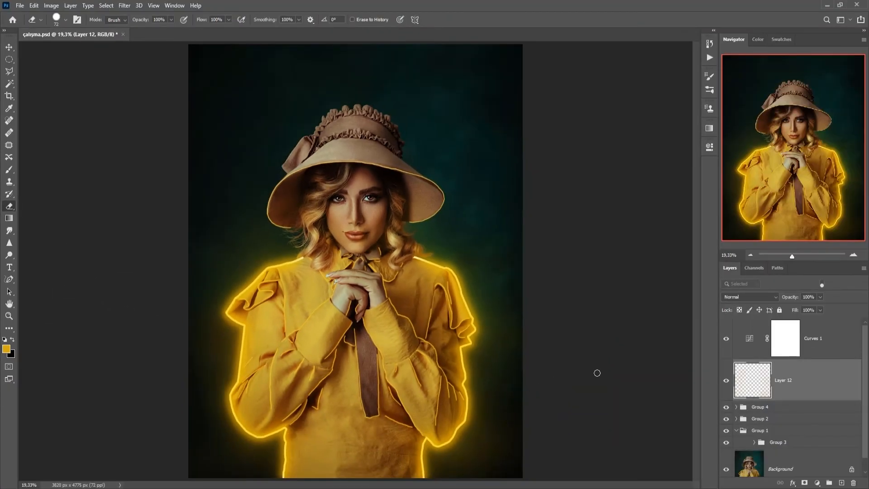
pyautogui.moveTo(499, 331); pyautogui.dragTo(532, 332)
pyautogui.click(65, 20)
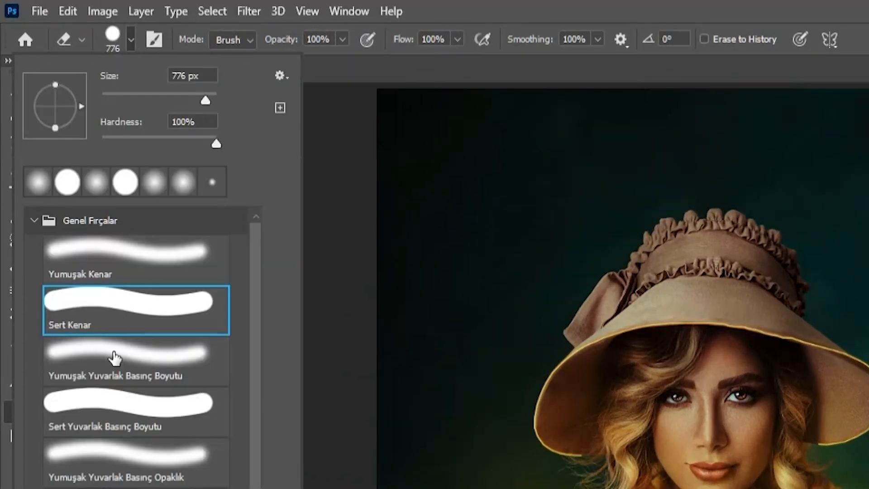
pyautogui.click(59, 172)
pyautogui.click(131, 39)
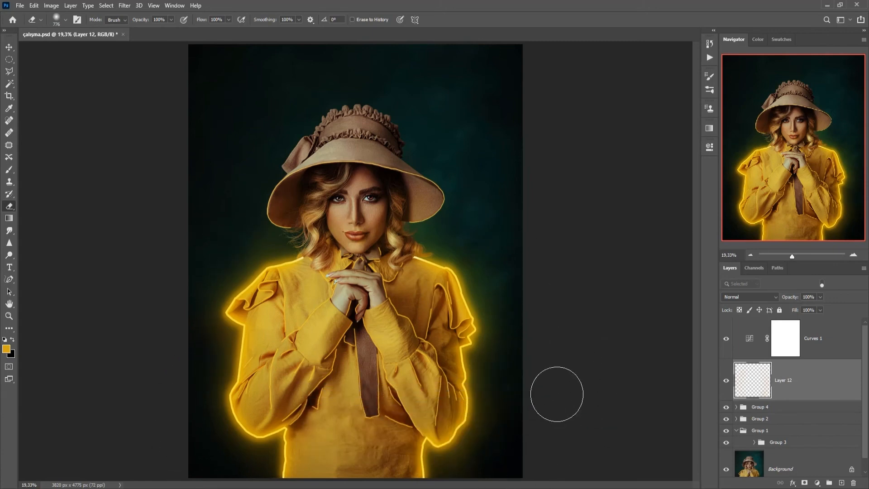
# Paint a faint yellow tint over the hands and fingernails on Layer 12, reducing the soft Brush to 233 px and 92 px.
pyautogui.scroll(6, 362, 295)
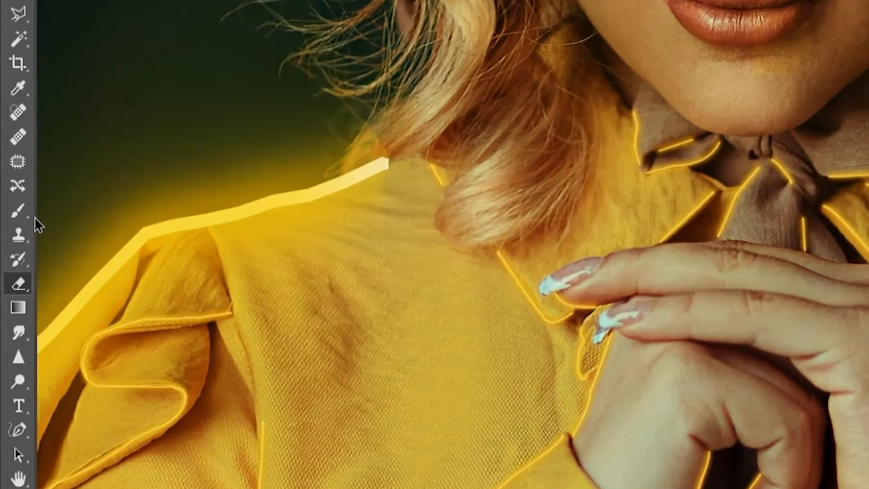
pyautogui.click(9, 169)
pyautogui.moveTo(659, 459); pyautogui.dragTo(471, 463)
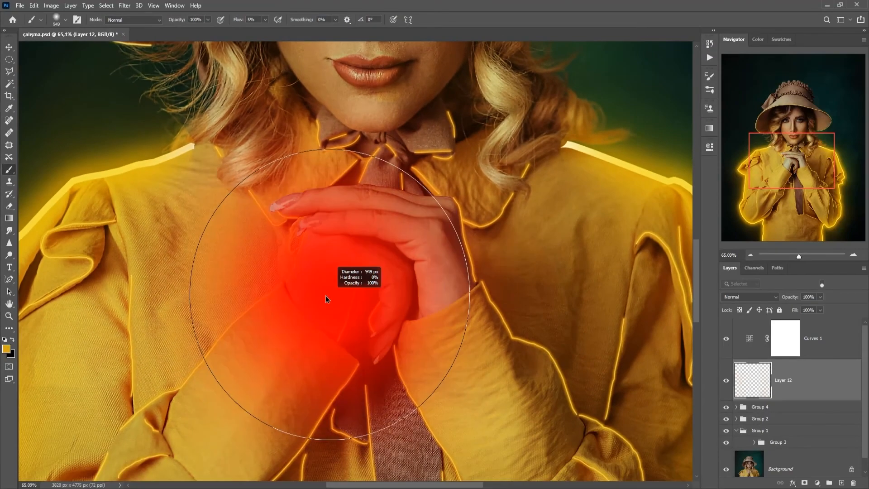
pyautogui.moveTo(235, 295); pyautogui.dragTo(224, 295)
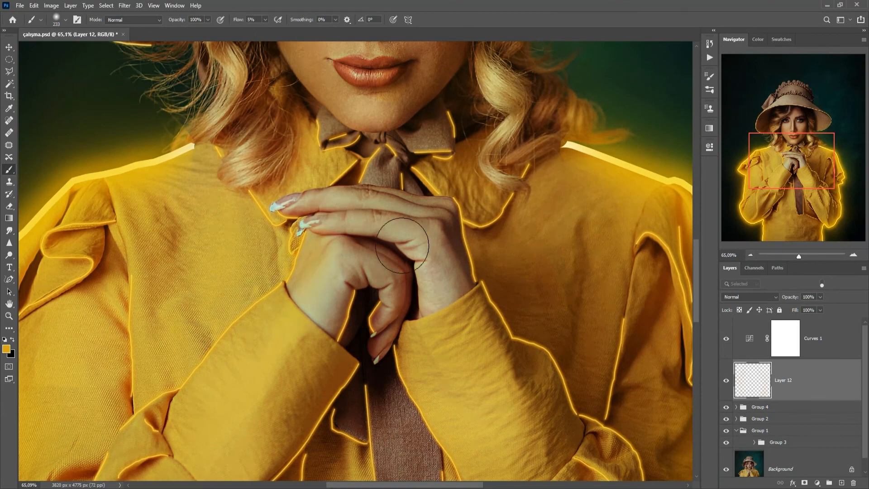
pyautogui.moveTo(426, 225); pyautogui.dragTo(406, 230)
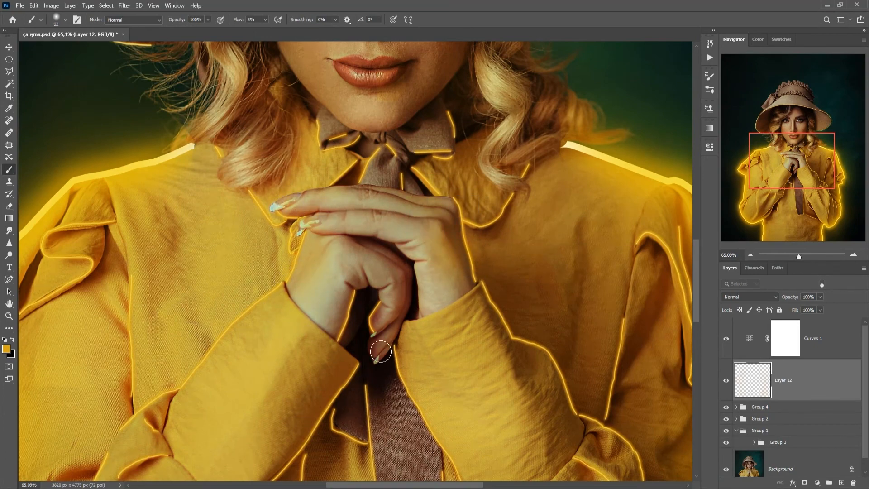
pyautogui.moveTo(471, 275); pyautogui.dragTo(447, 199)
pyautogui.hotkey('ctrl', '0')
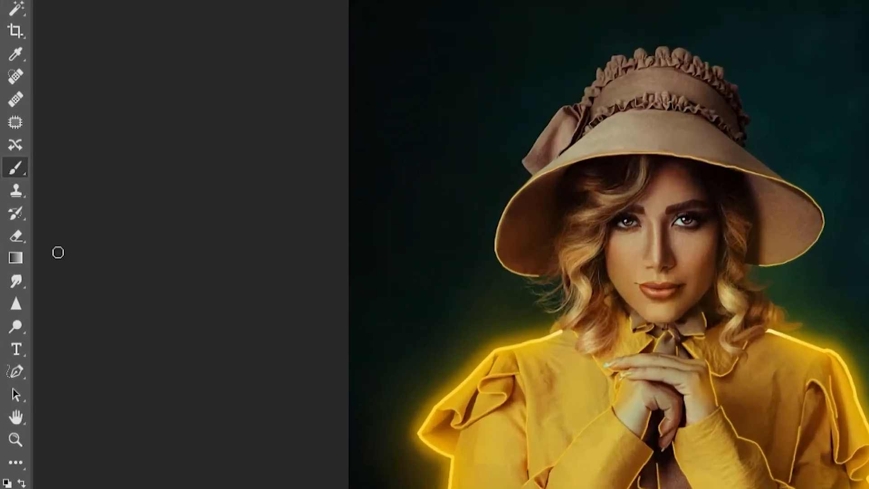
# Reduce the soft Eraser to about 393 px for cleaning up the tint around the hands on Layer 12.
pyautogui.click(9, 207)
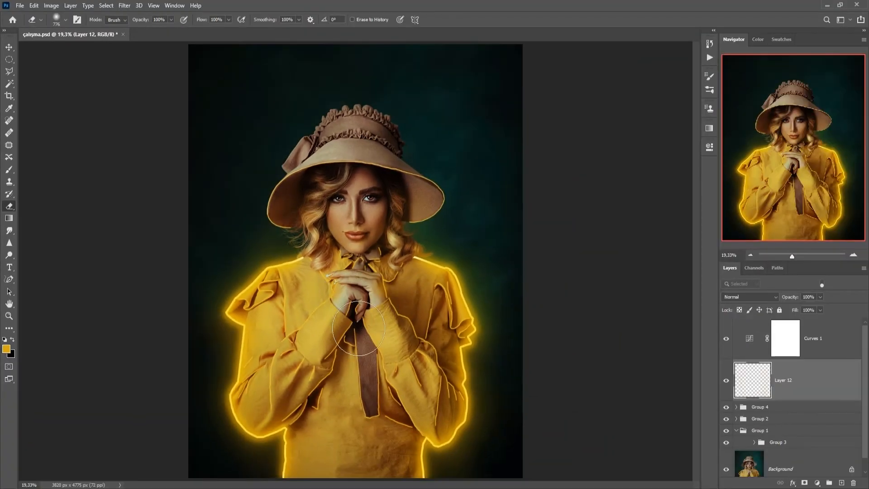
pyautogui.moveTo(375, 304)
pyautogui.mouseDown()
pyautogui.moveTo(367, 313)
pyautogui.moveTo(365, 298)
pyautogui.moveTo(313, 293)
pyautogui.mouseUp()
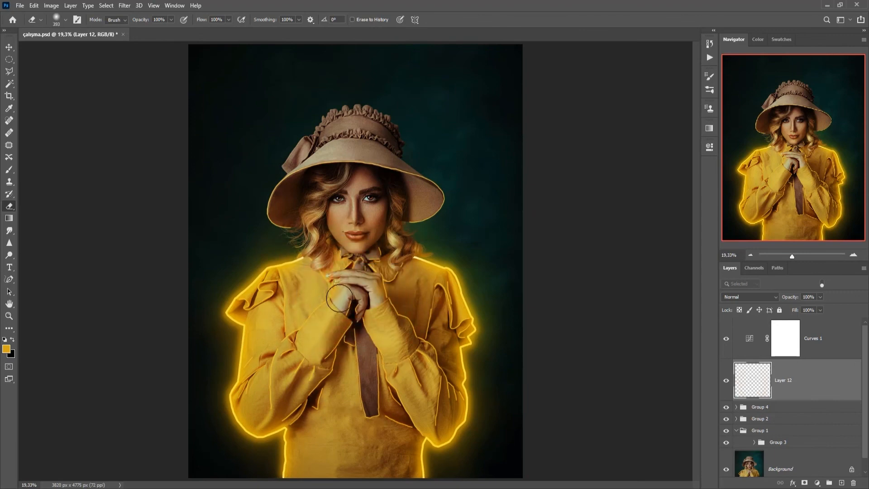